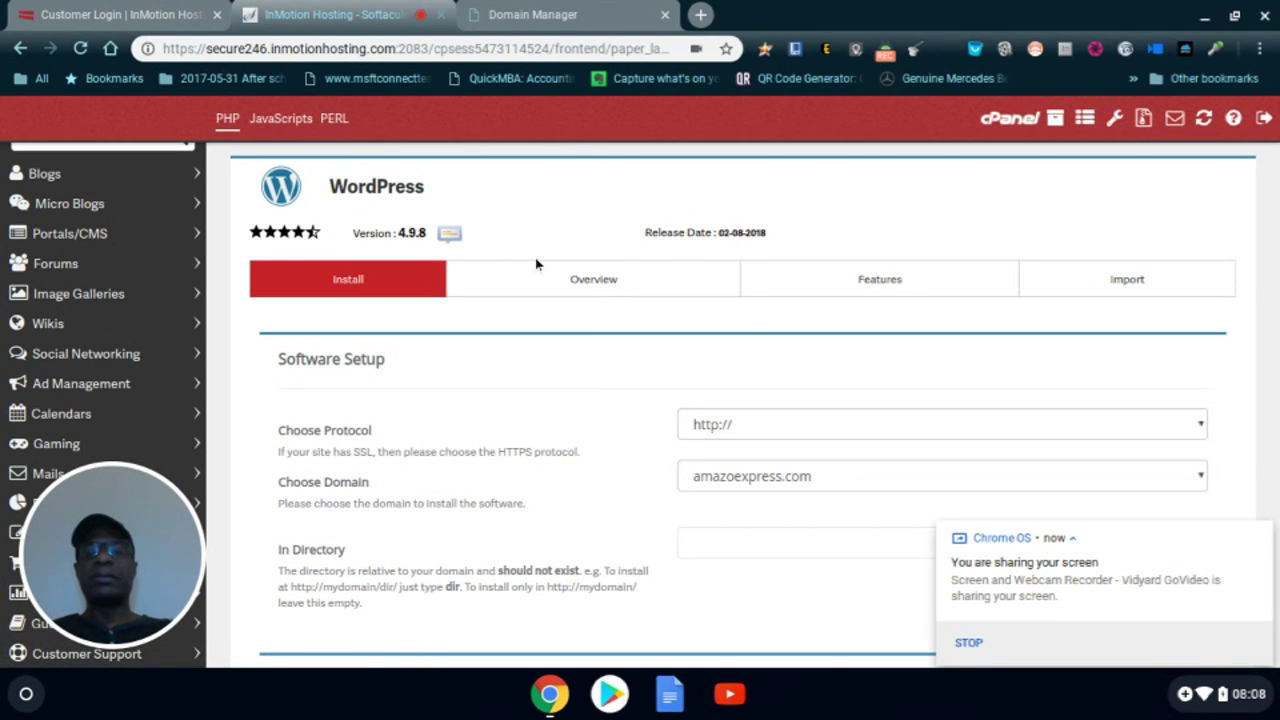
- Scroll to Site Settings and keep the default Site Name and Site Description
{"action": "scroll", "coordinate": [786, 380], "scroll_direction": "down", "scroll_amount": 2}
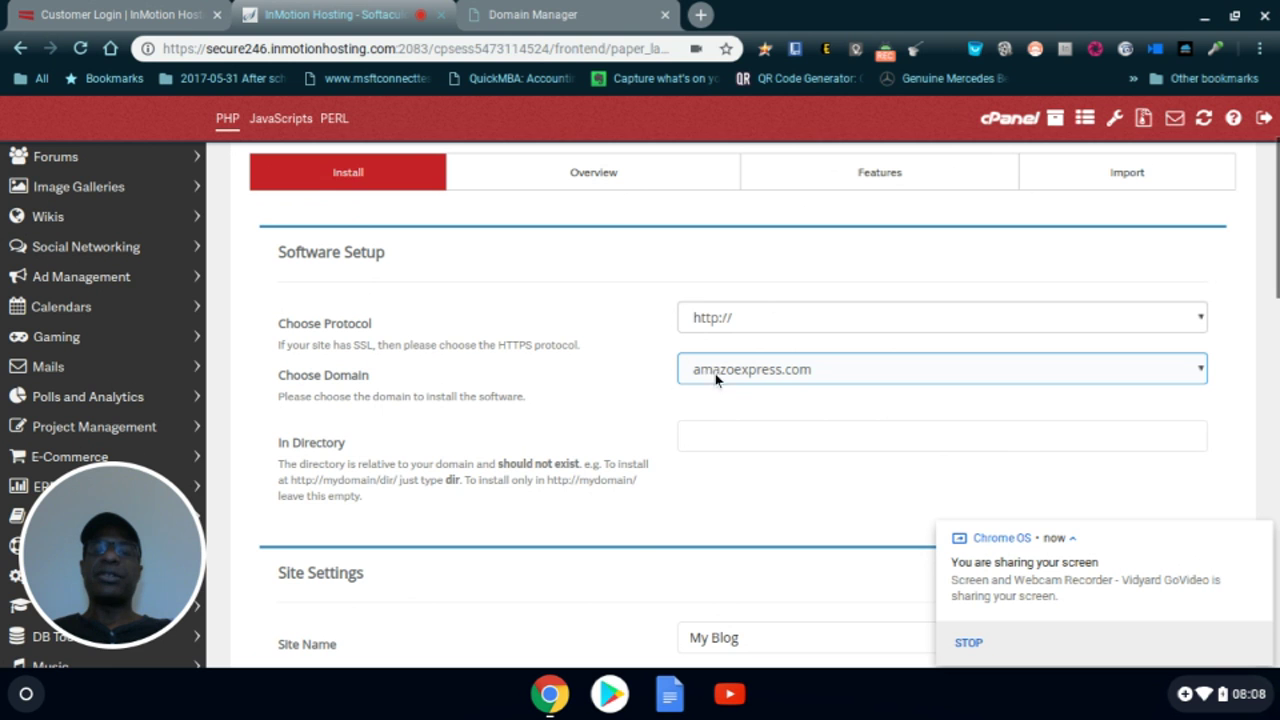
{"action": "scroll", "coordinate": [768, 384], "scroll_direction": "down", "scroll_amount": 3}
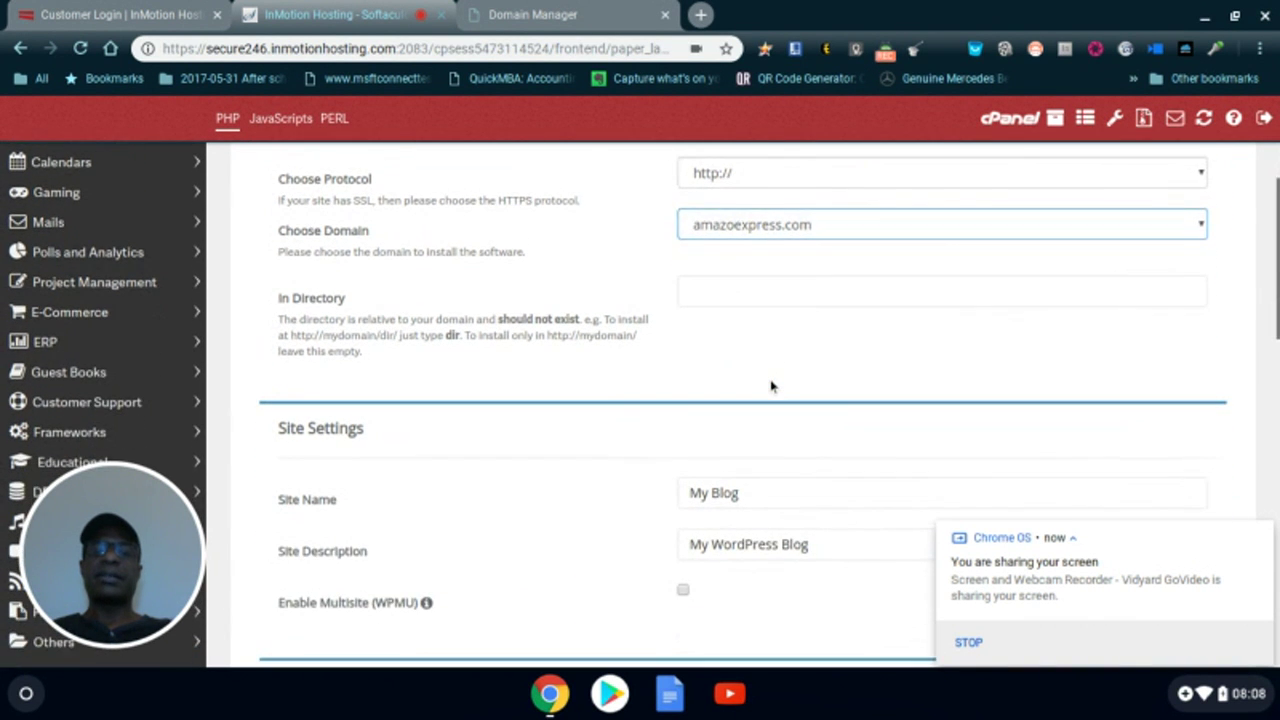
{"action": "scroll", "coordinate": [770, 386], "scroll_direction": "down", "scroll_amount": 3}
{"action": "left_click", "coordinate": [736, 345]}
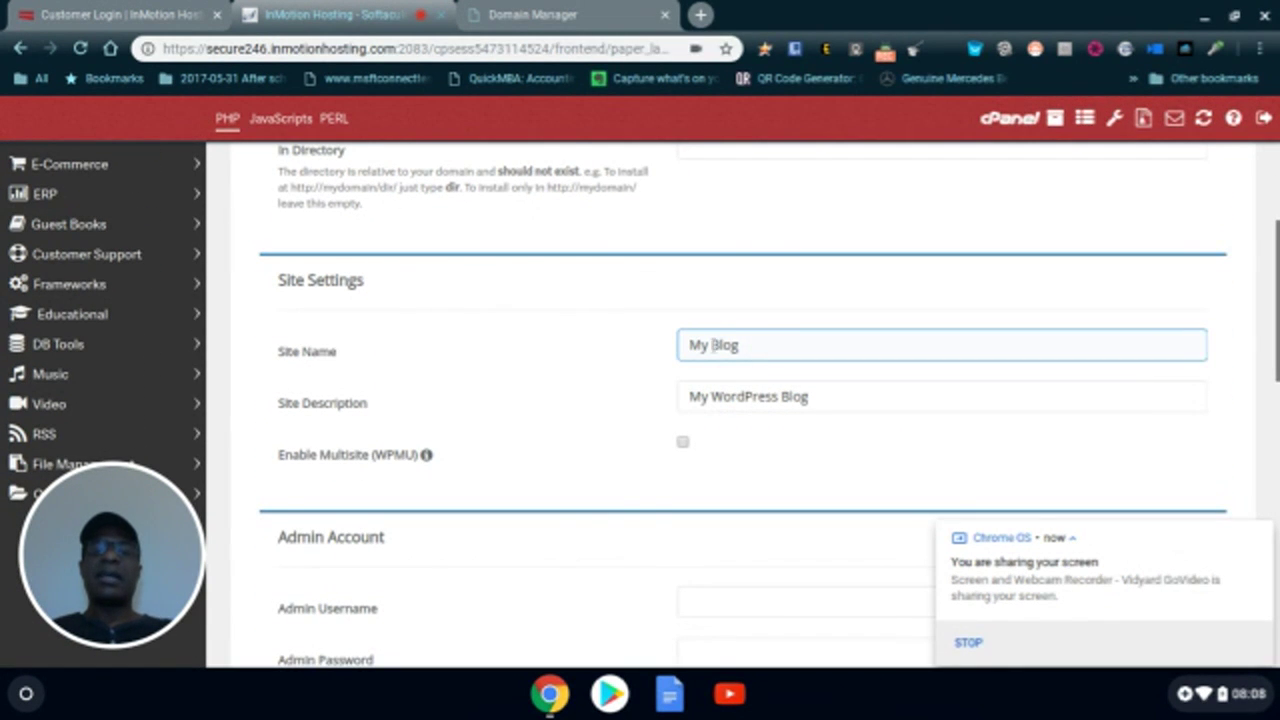
{"action": "left_click", "coordinate": [790, 398]}
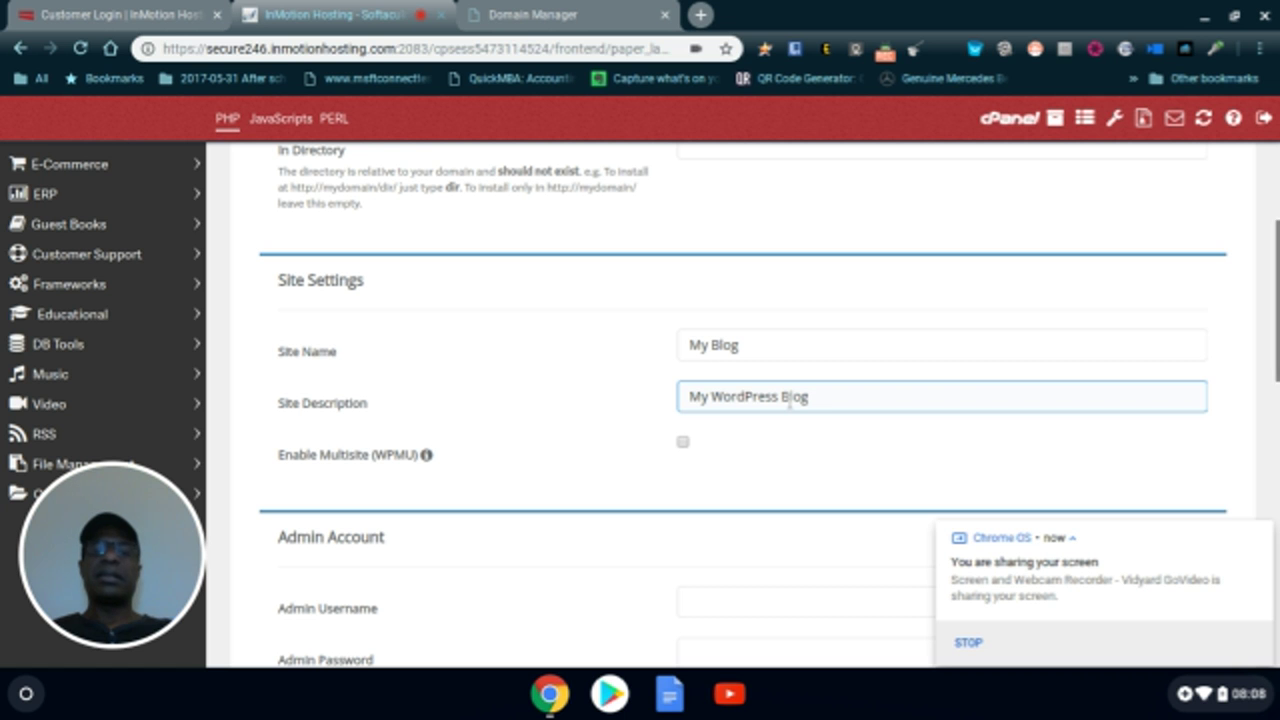
- Enter the new admin username in the Admin Account section, trimming an extra trailing symbol
{"action": "scroll", "coordinate": [786, 405], "scroll_direction": "down", "scroll_amount": 3}
{"action": "scroll", "coordinate": [786, 418], "scroll_direction": "down", "scroll_amount": 3}
{"action": "left_click", "coordinate": [764, 338]}
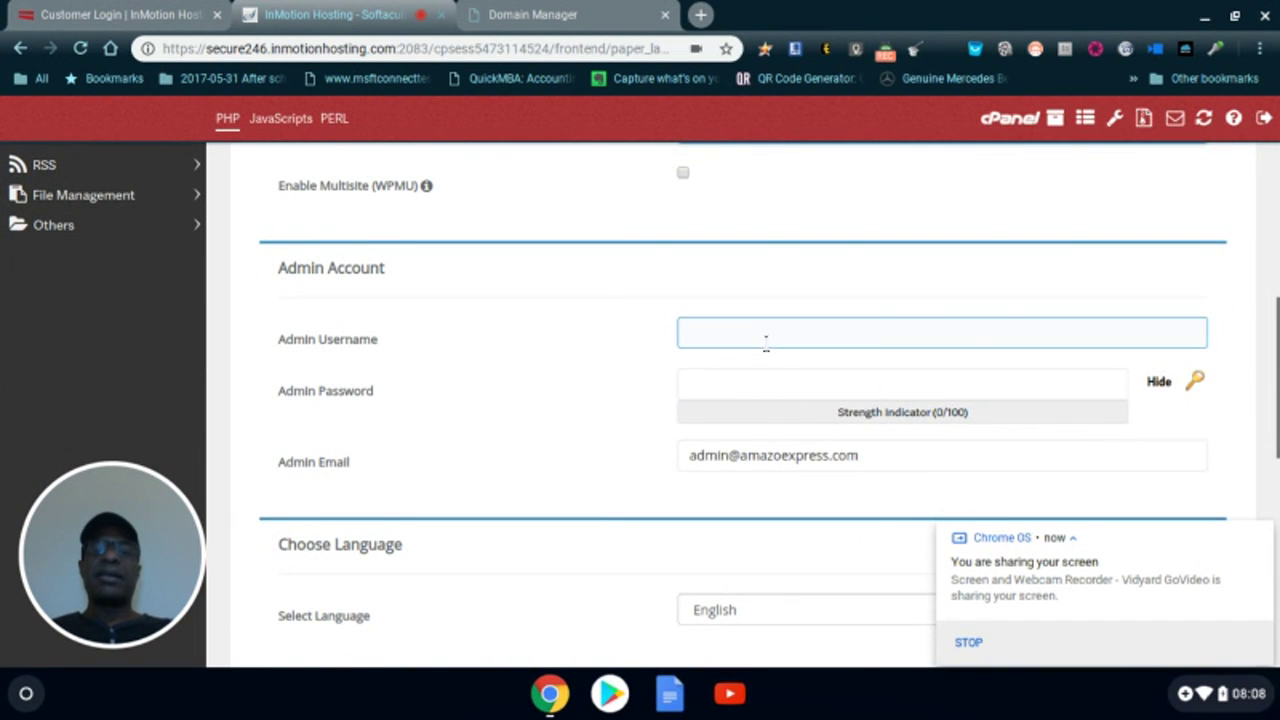
{"action": "type", "text": "admin"}
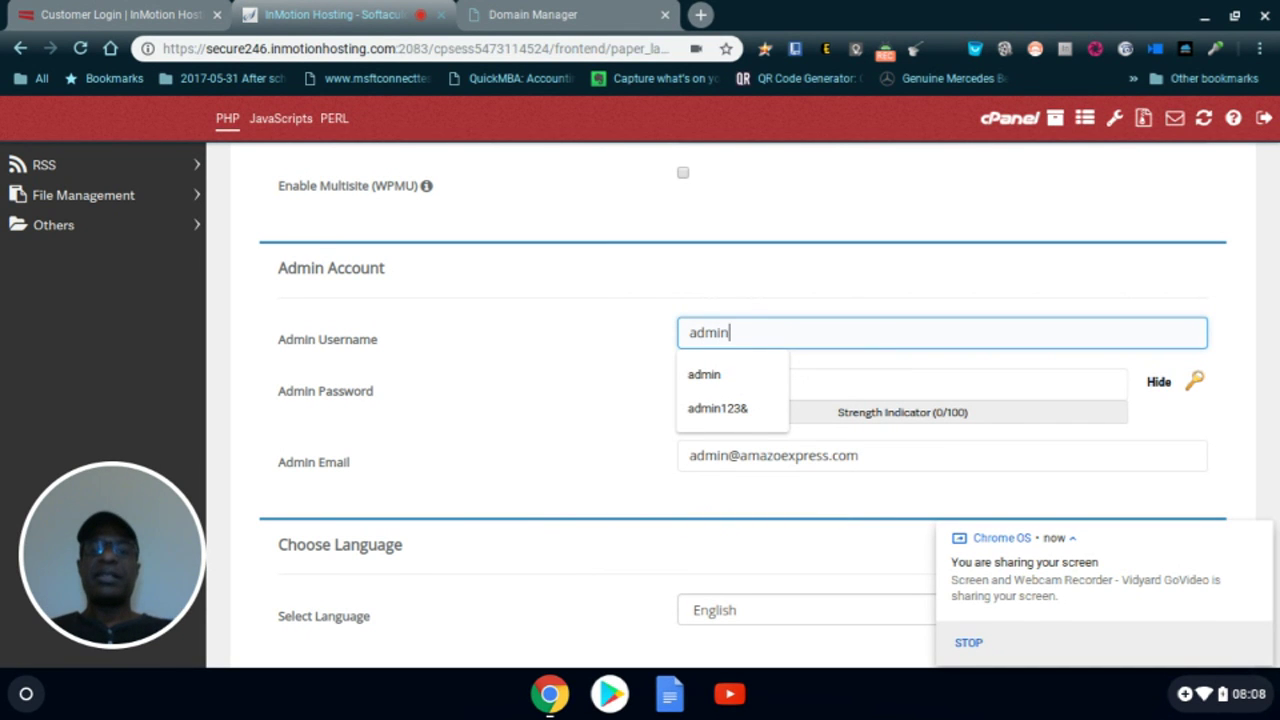
{"action": "left_click", "coordinate": [804, 284]}
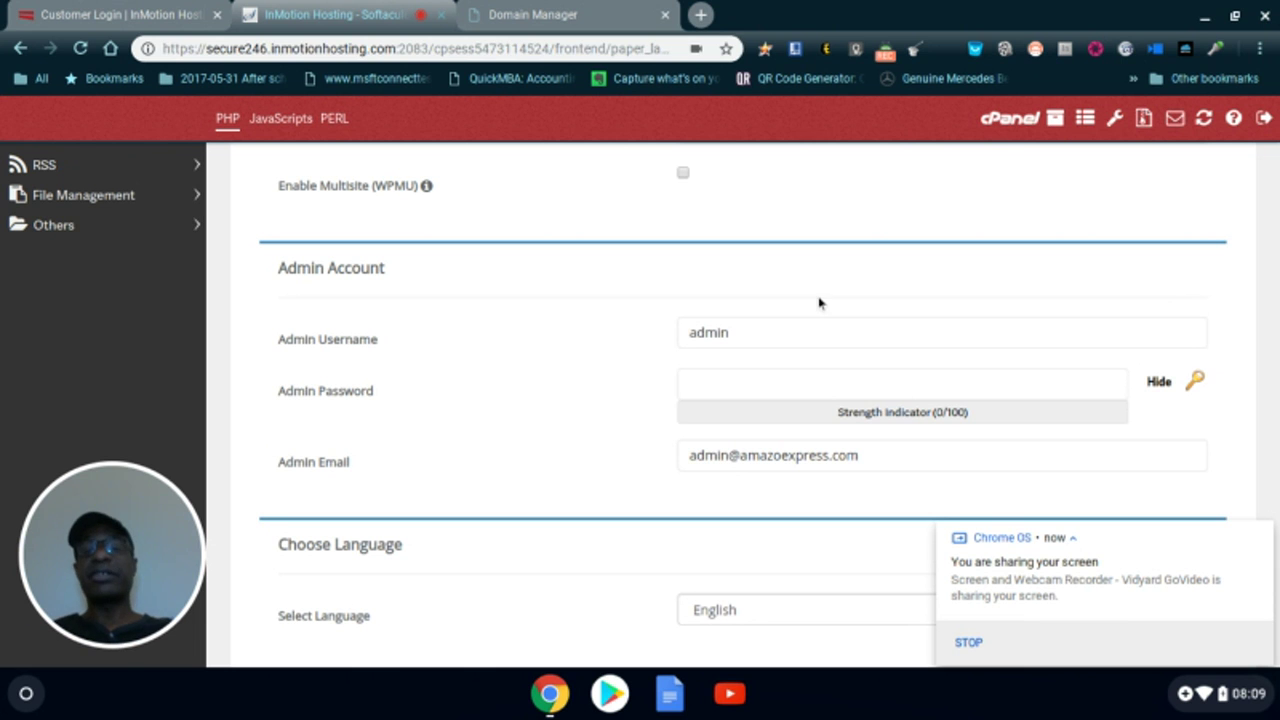
{"action": "left_click", "coordinate": [843, 334]}
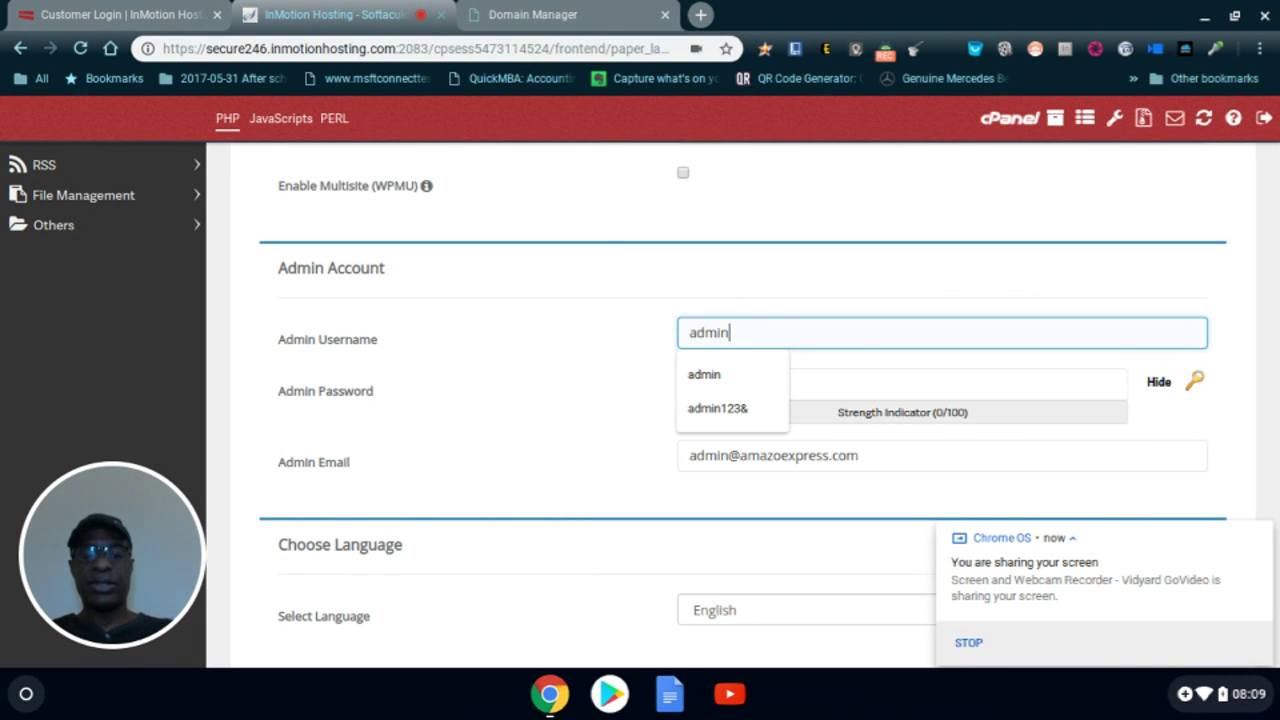
{"action": "type", "text": "123"}
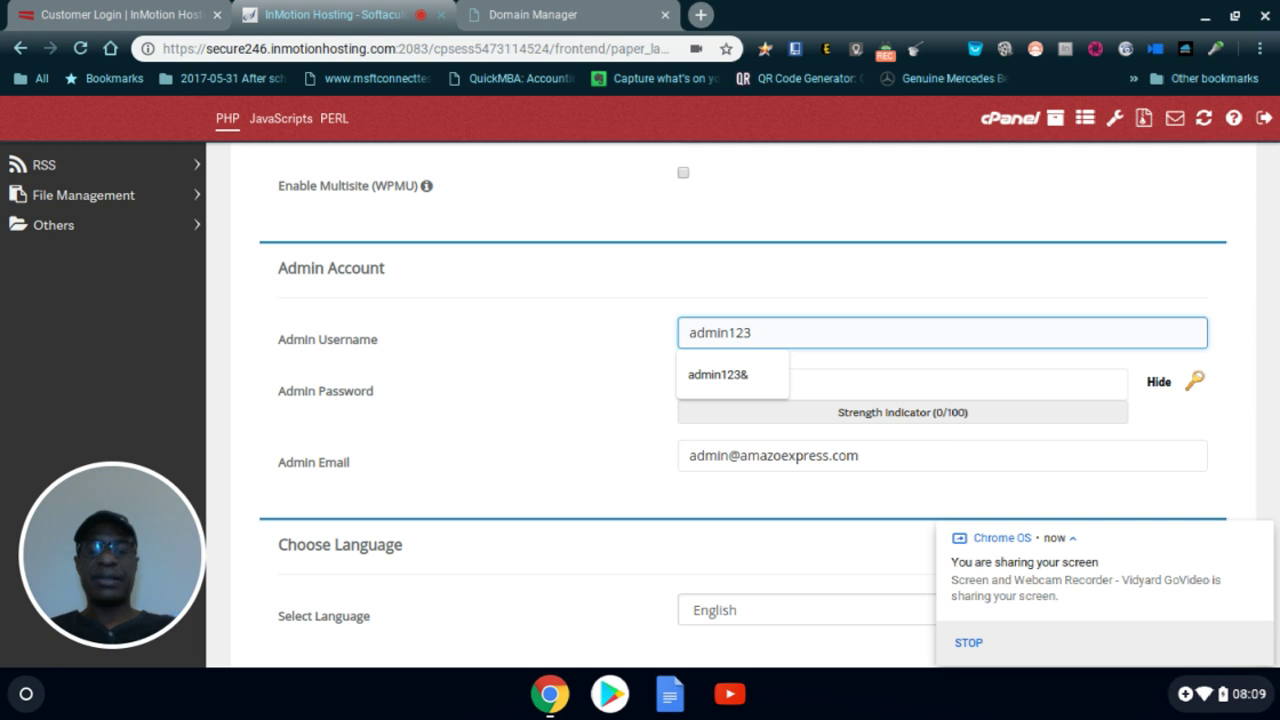
{"action": "type", "text": "$%&*&%#"}
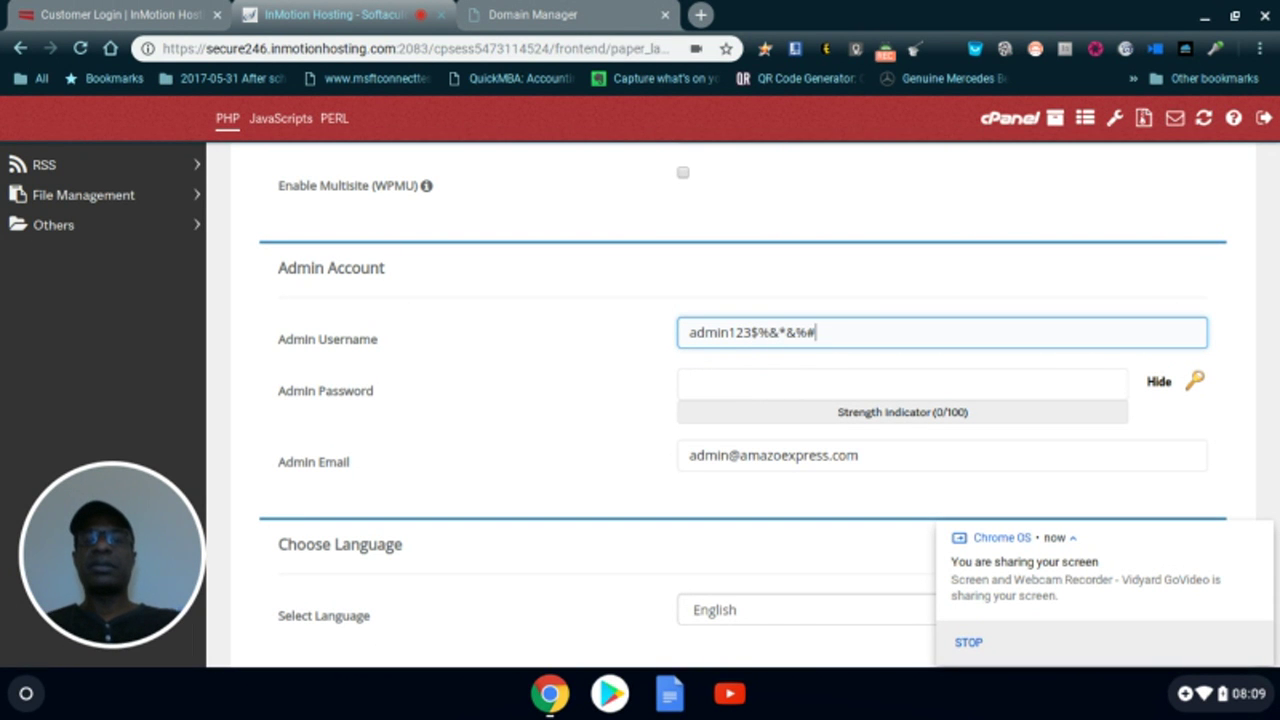
{"action": "key", "text": "BackSpace"}
{"action": "key", "text": "BackSpace"}
{"action": "key", "text": "BackSpace"}
{"action": "key", "text": "BackSpace"}
{"action": "key", "text": "BackSpace"}
{"action": "key", "text": "BackSpace"}
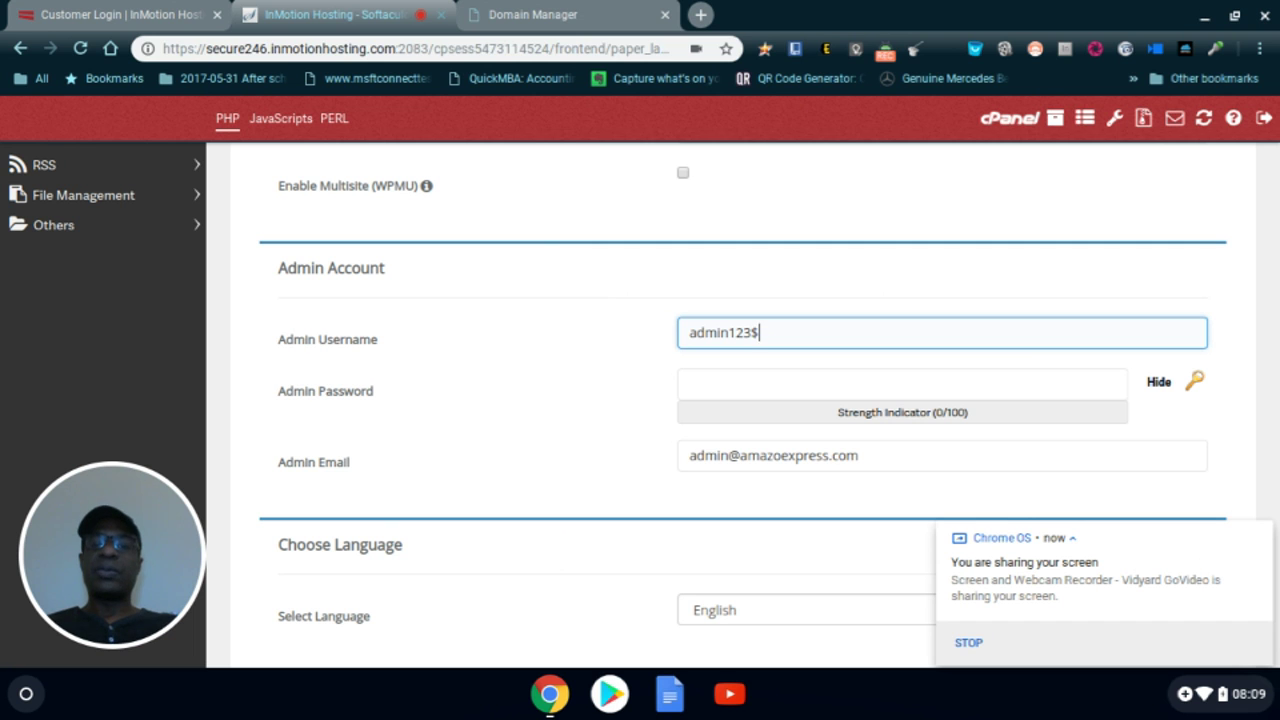
- Enter an admin password, fixing typos until the strength meter reads Strong
{"action": "left_click", "coordinate": [824, 384]}
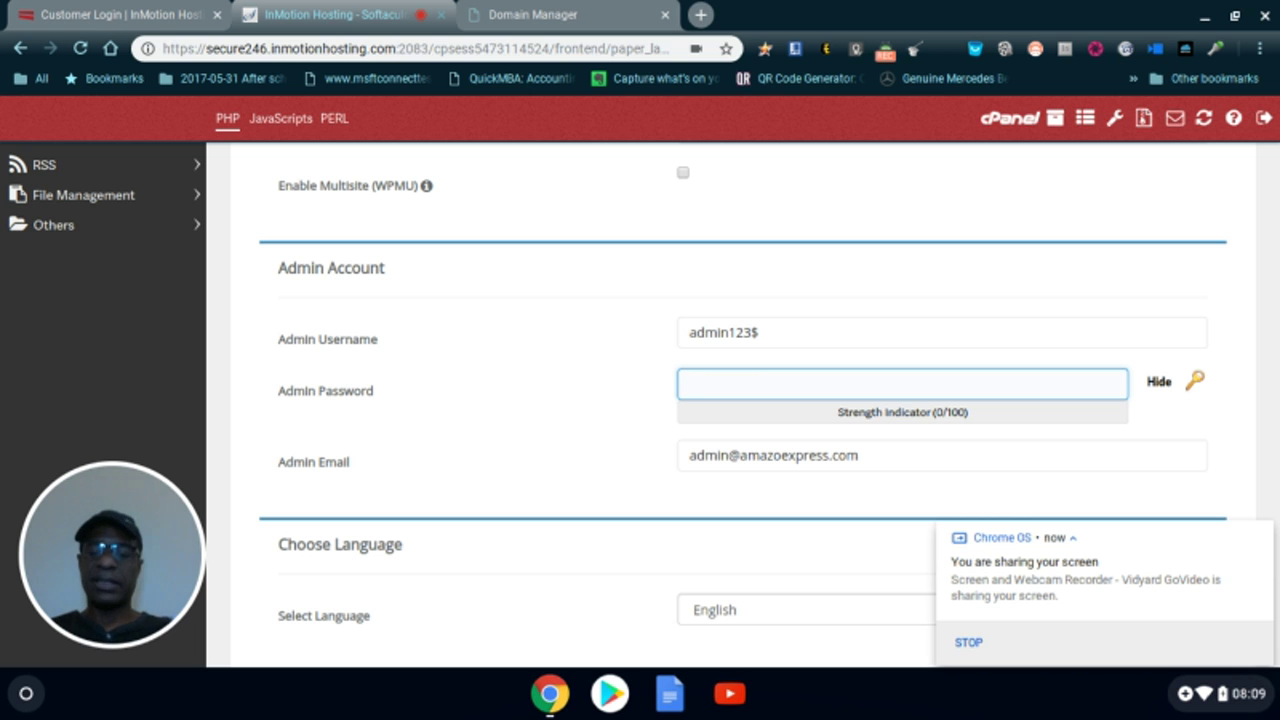
{"action": "type", "text": "paww"}
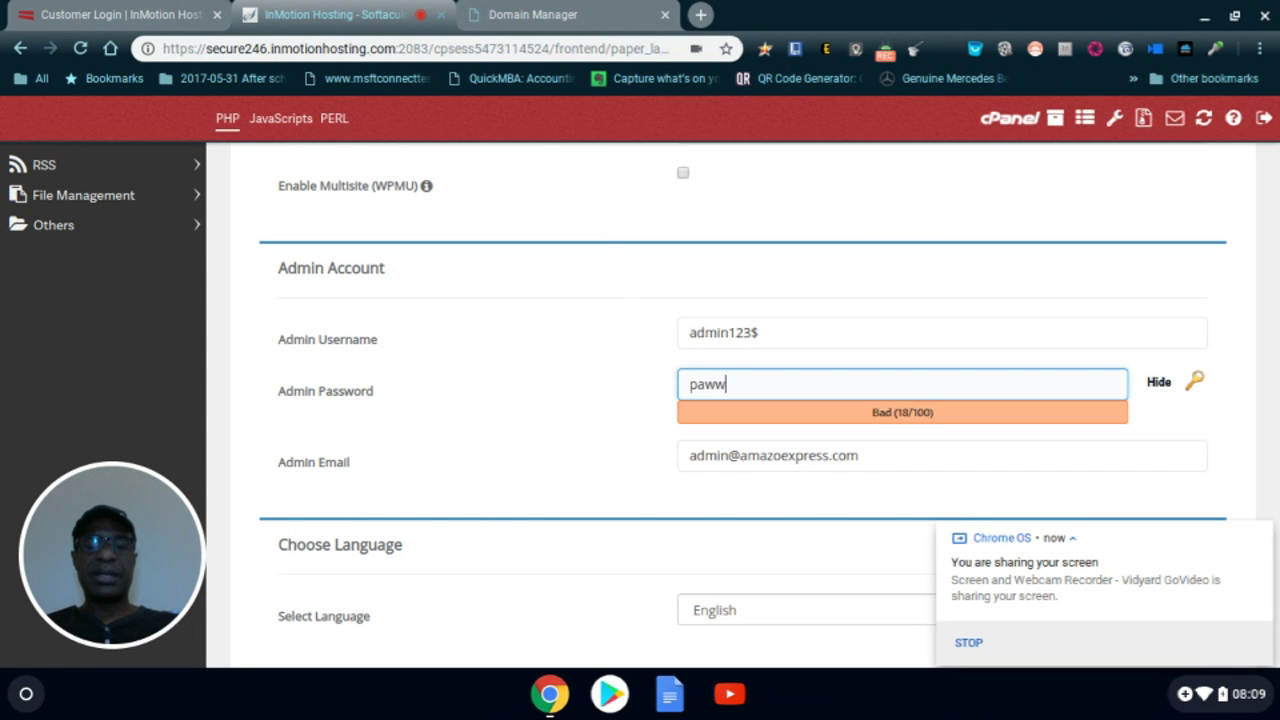
{"action": "key", "text": "BackSpace"}
{"action": "type", "text": "or"}
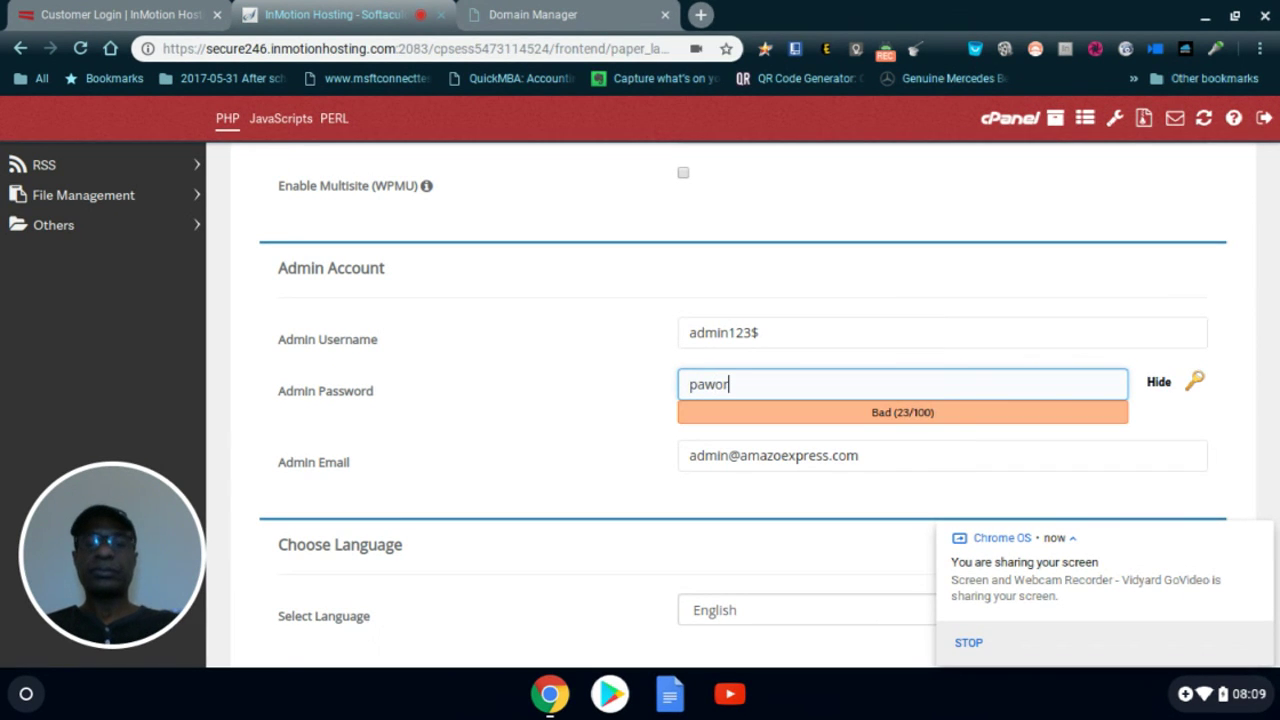
{"action": "type", "text": "d123$"}
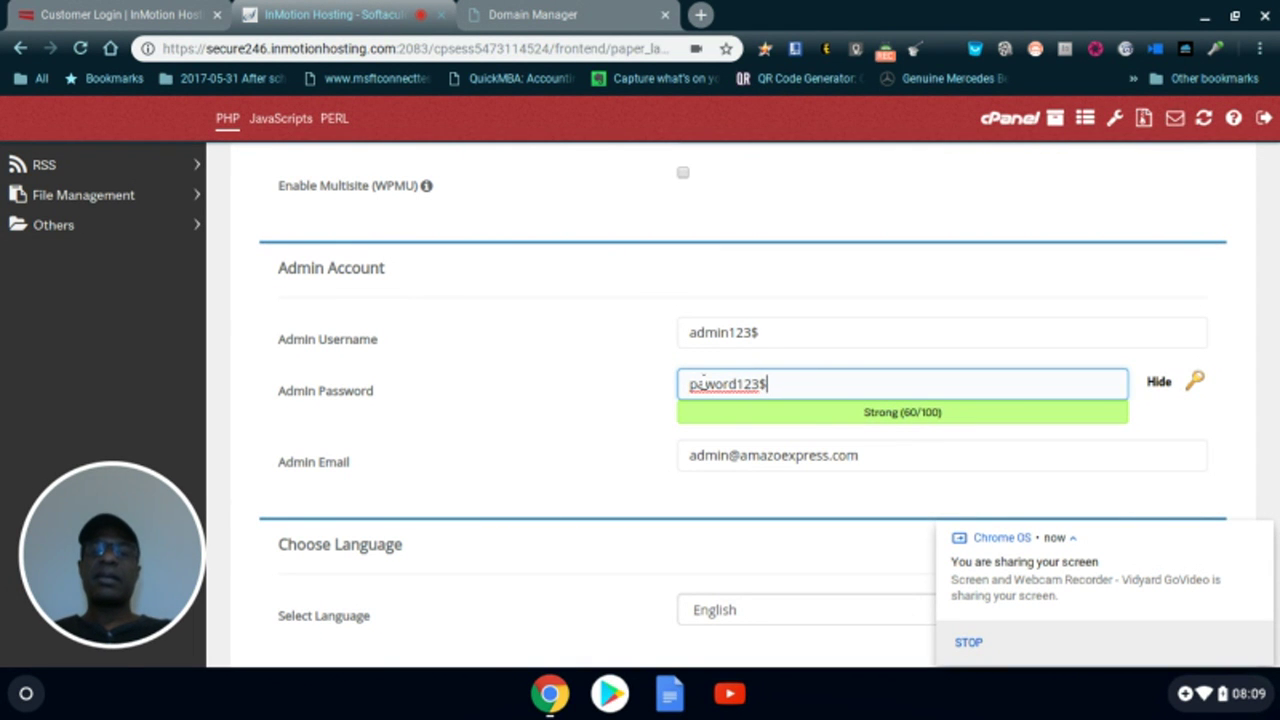
{"action": "left_click", "coordinate": [704, 383]}
{"action": "type", "text": "ss"}
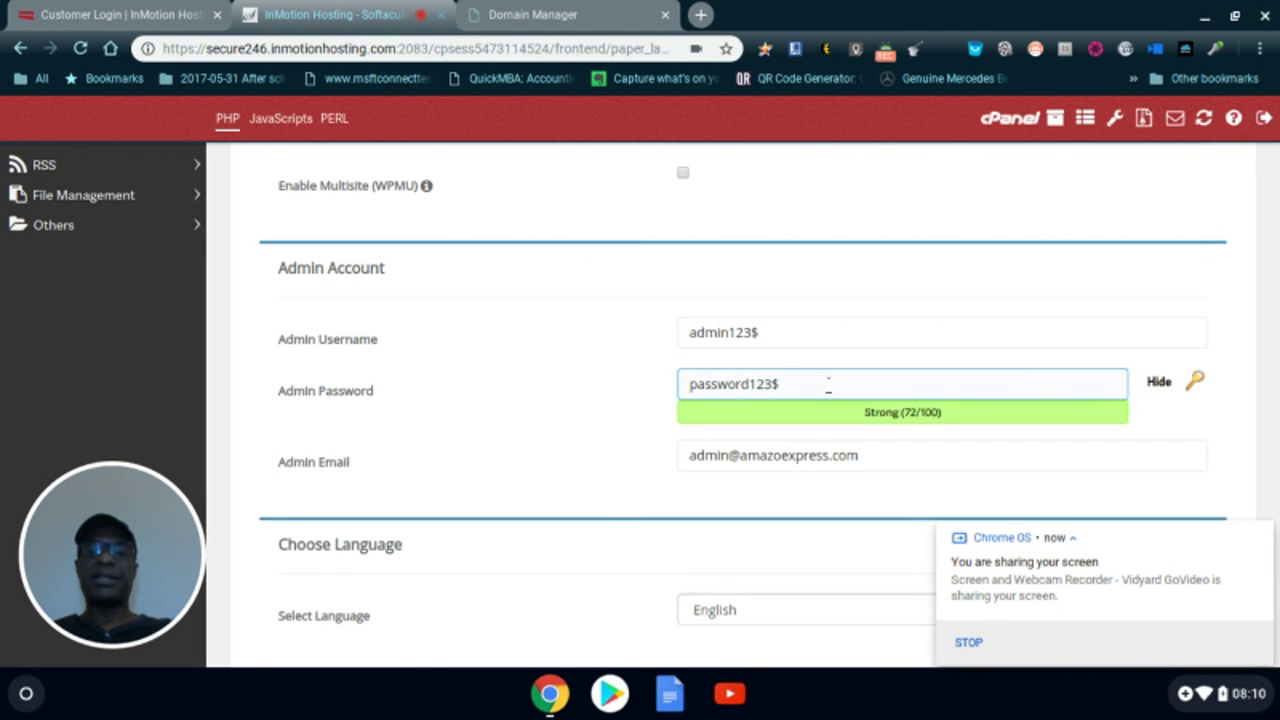
{"action": "scroll", "coordinate": [828, 385], "scroll_direction": "down", "scroll_amount": 2}
{"action": "scroll", "coordinate": [843, 472], "scroll_direction": "down", "scroll_amount": 3}
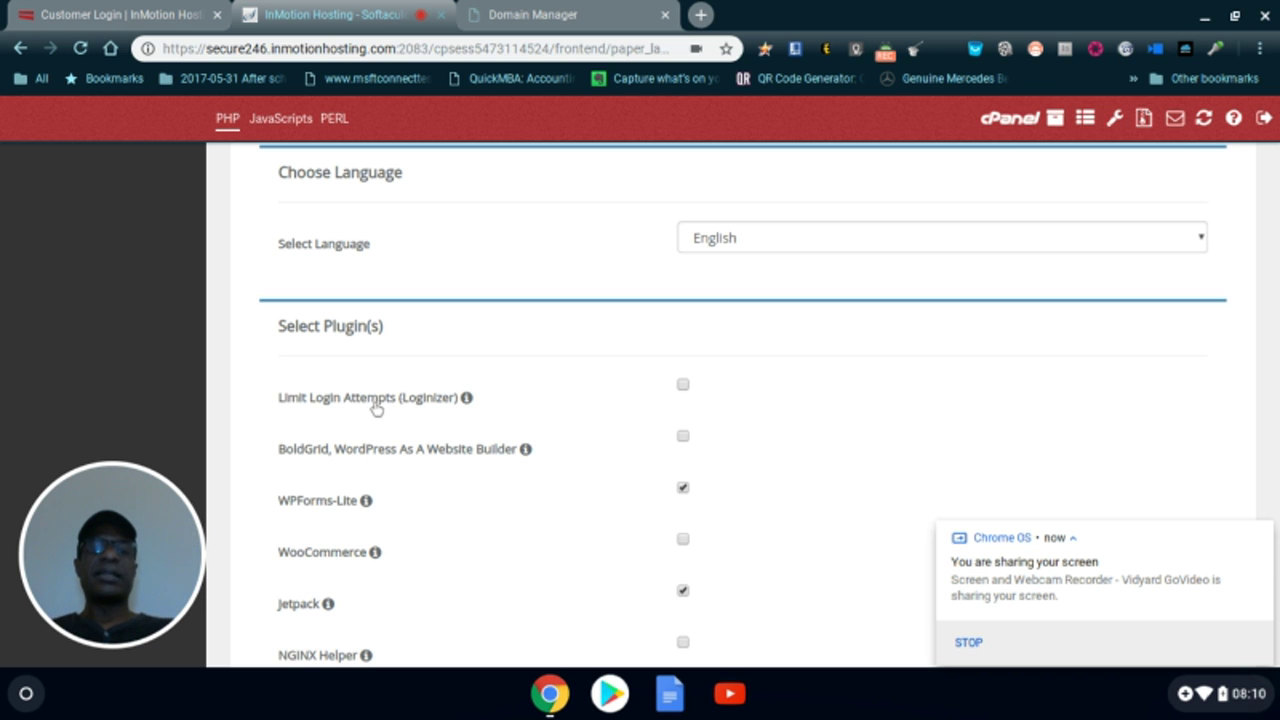
- Tick the Limit Login Attempts (Loginizer) checkbox under Select Plugin(s), alongside WPForms-Lite and Jetpack
{"action": "mouse_move", "coordinate": [465, 400]}
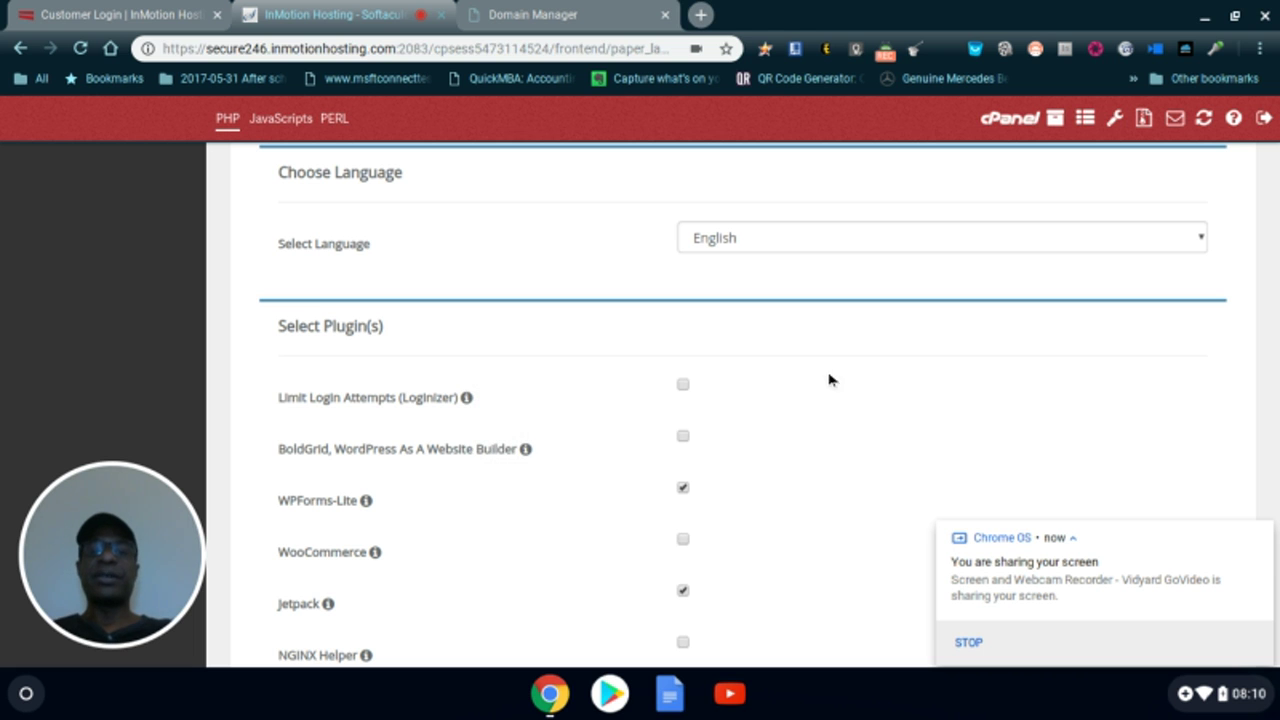
{"action": "left_click", "coordinate": [683, 385]}
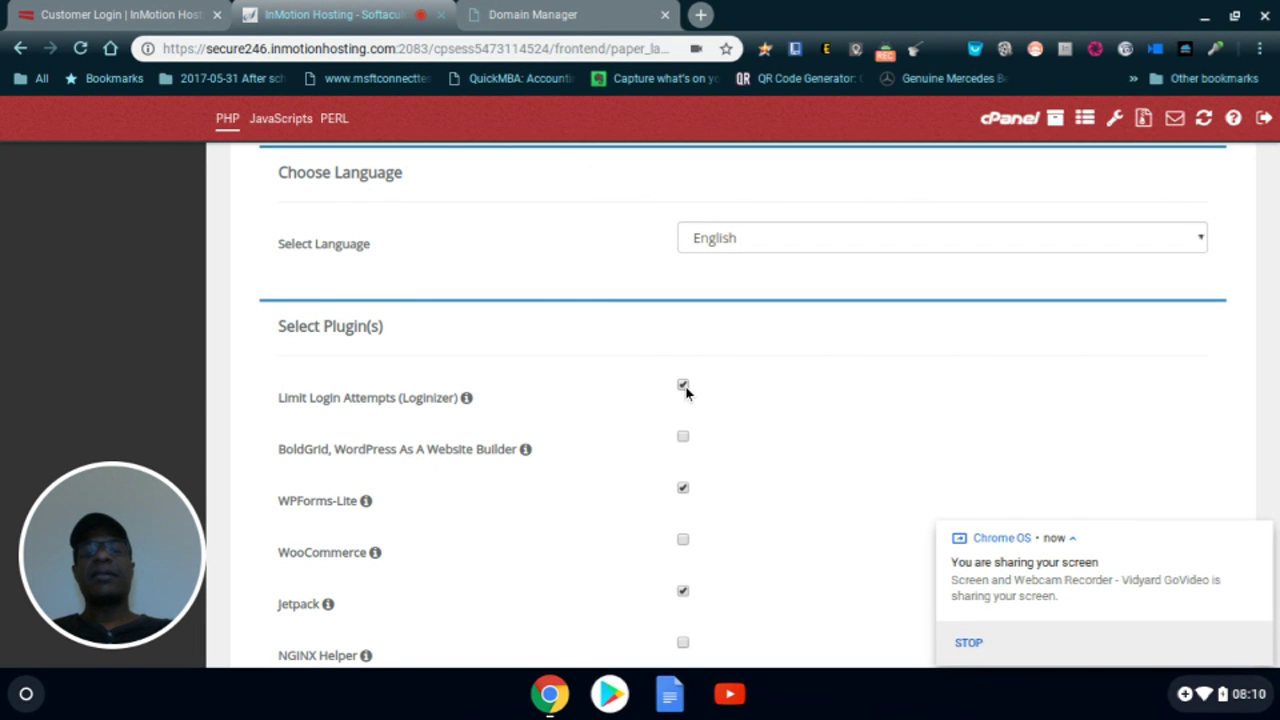
{"action": "left_click", "coordinate": [686, 389]}
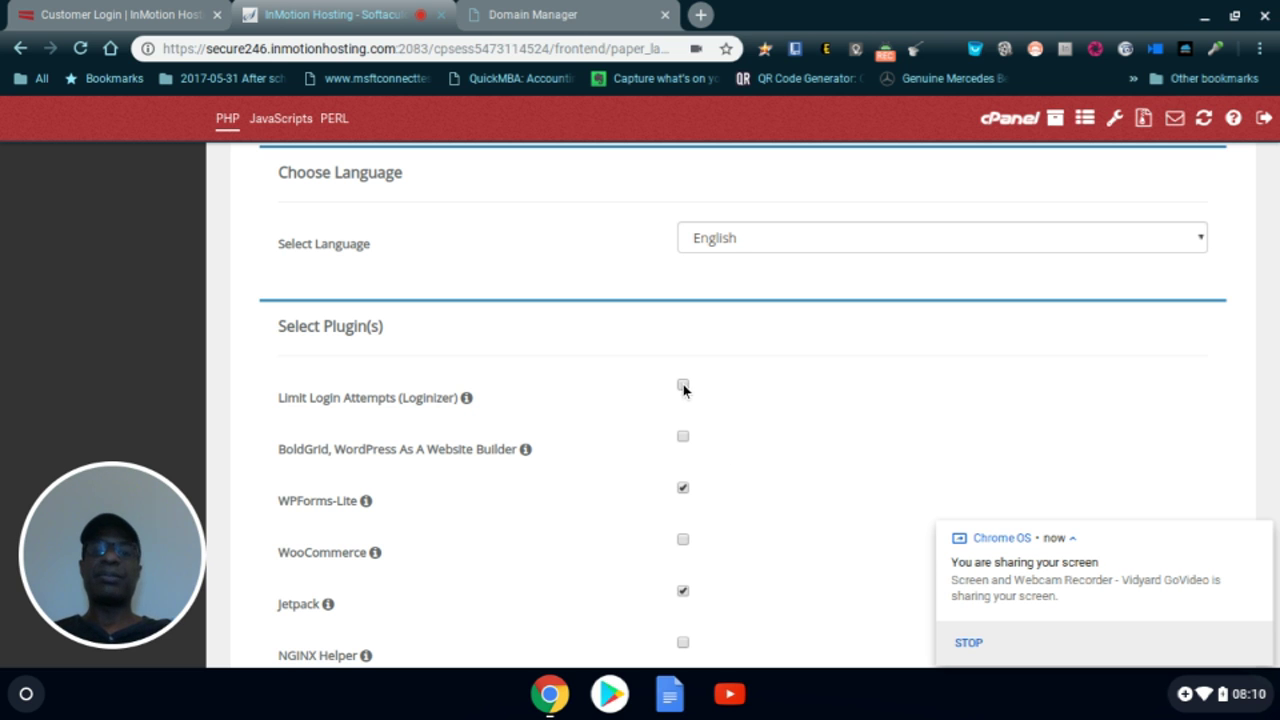
{"action": "left_click", "coordinate": [683, 386]}
{"action": "scroll", "coordinate": [741, 412], "scroll_direction": "down", "scroll_amount": 3}
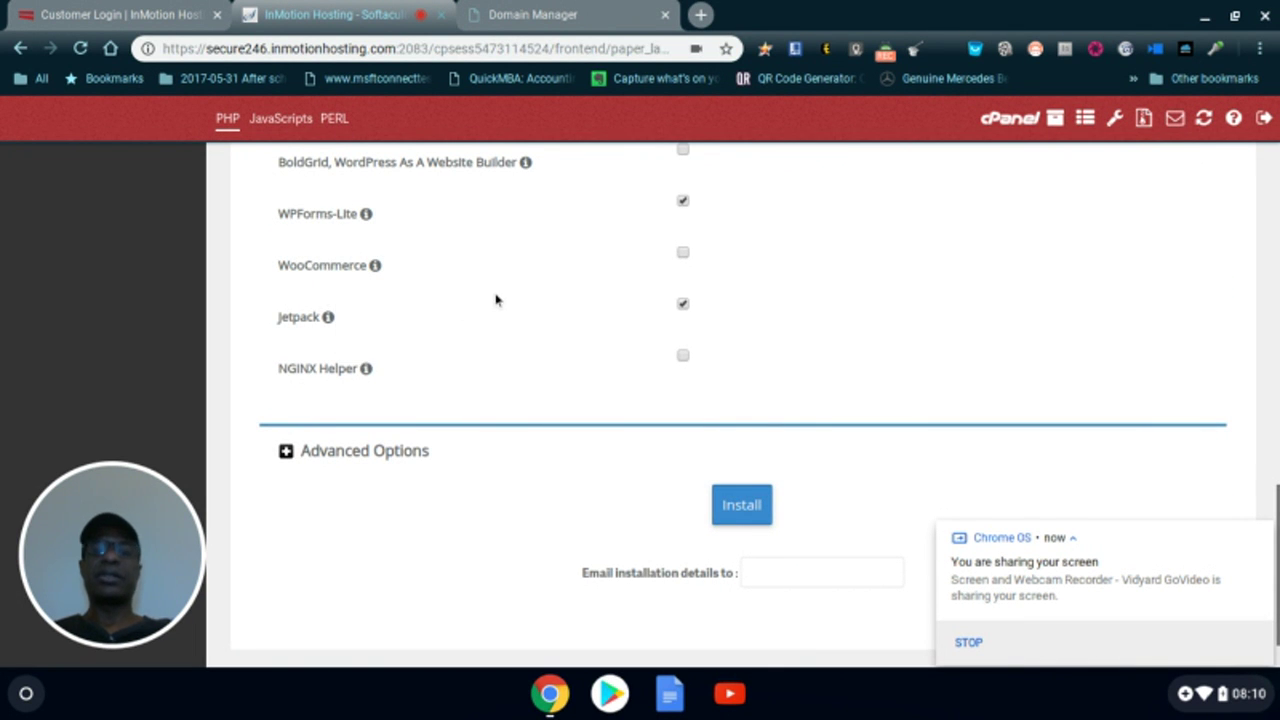
- Start the WordPress install on amazoexpress.com and close the system notification covering the page
{"action": "left_click", "coordinate": [741, 505]}
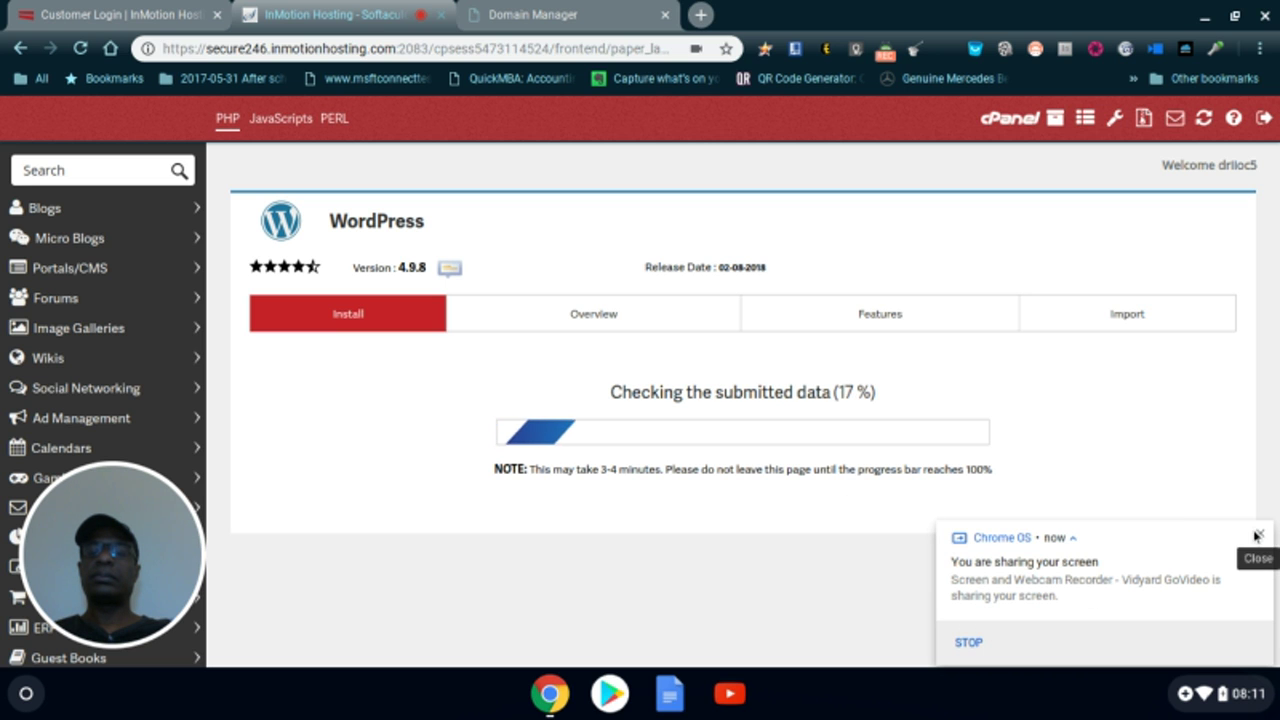
{"action": "left_click", "coordinate": [1257, 535]}
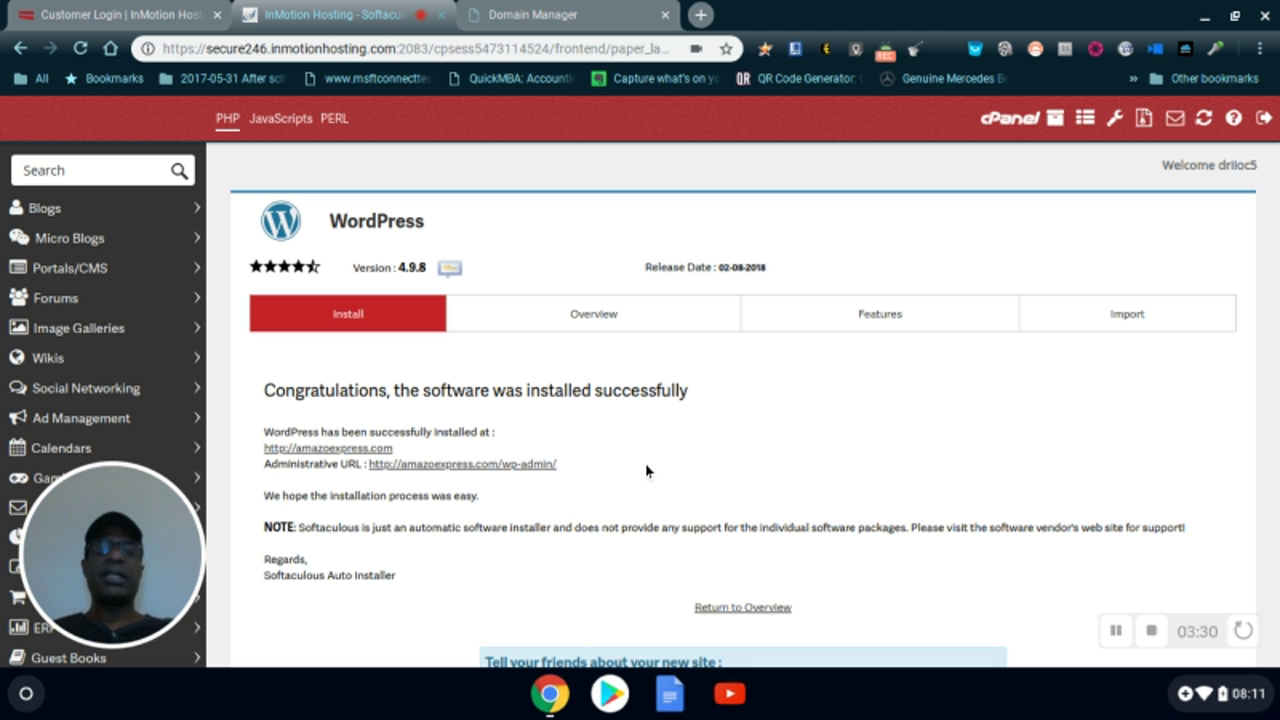
{"action": "left_click", "coordinate": [499, 466]}
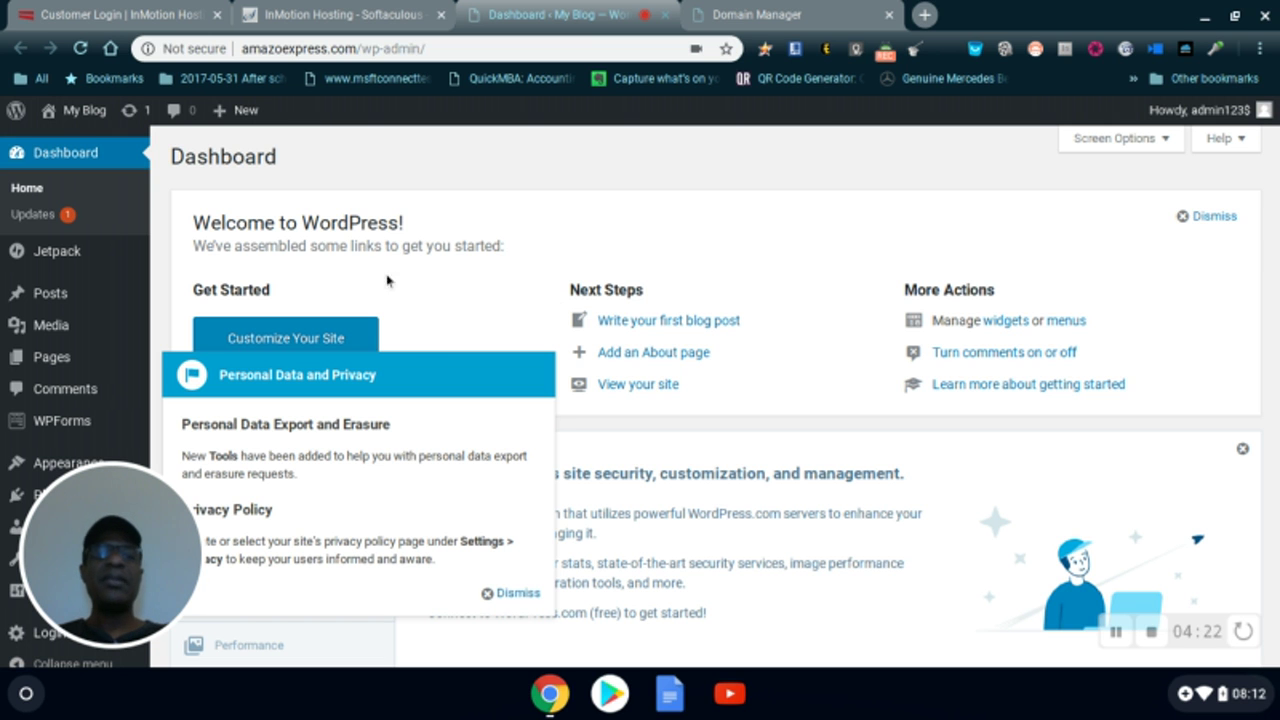
{"action": "scroll", "coordinate": [382, 270], "scroll_direction": "down", "scroll_amount": 1}
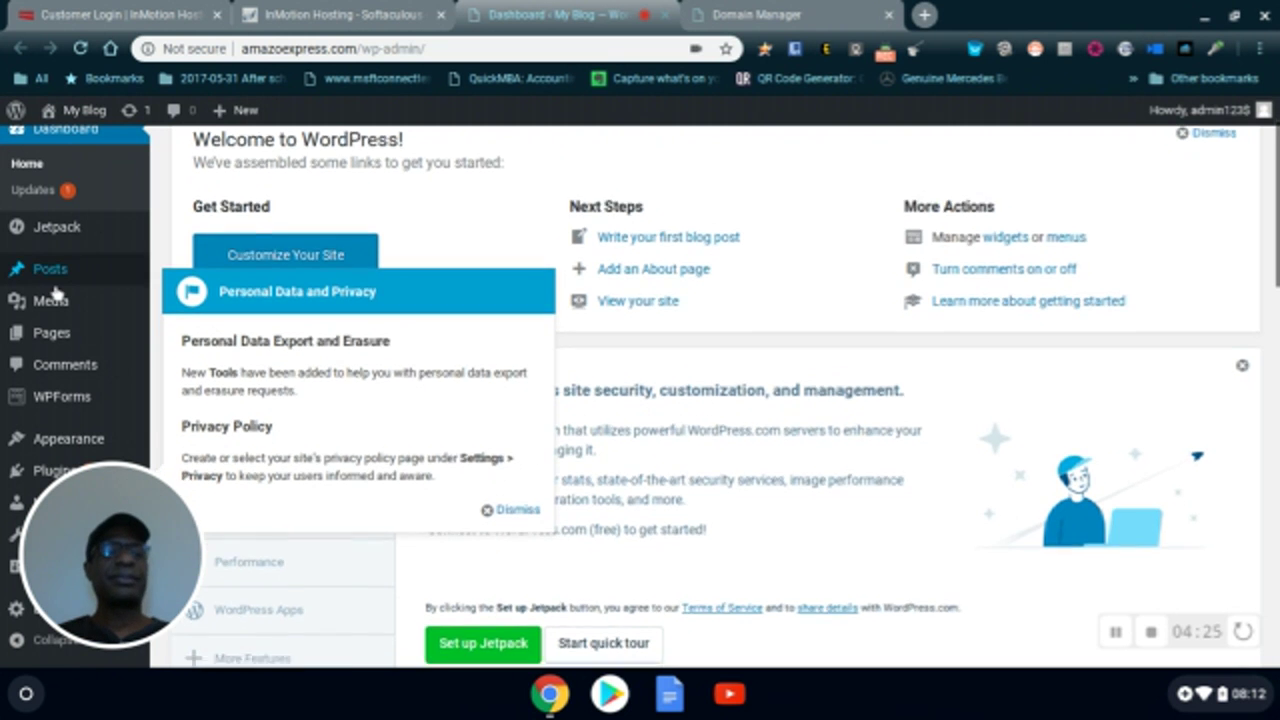
{"action": "scroll", "coordinate": [60, 270], "scroll_direction": "down", "scroll_amount": 2}
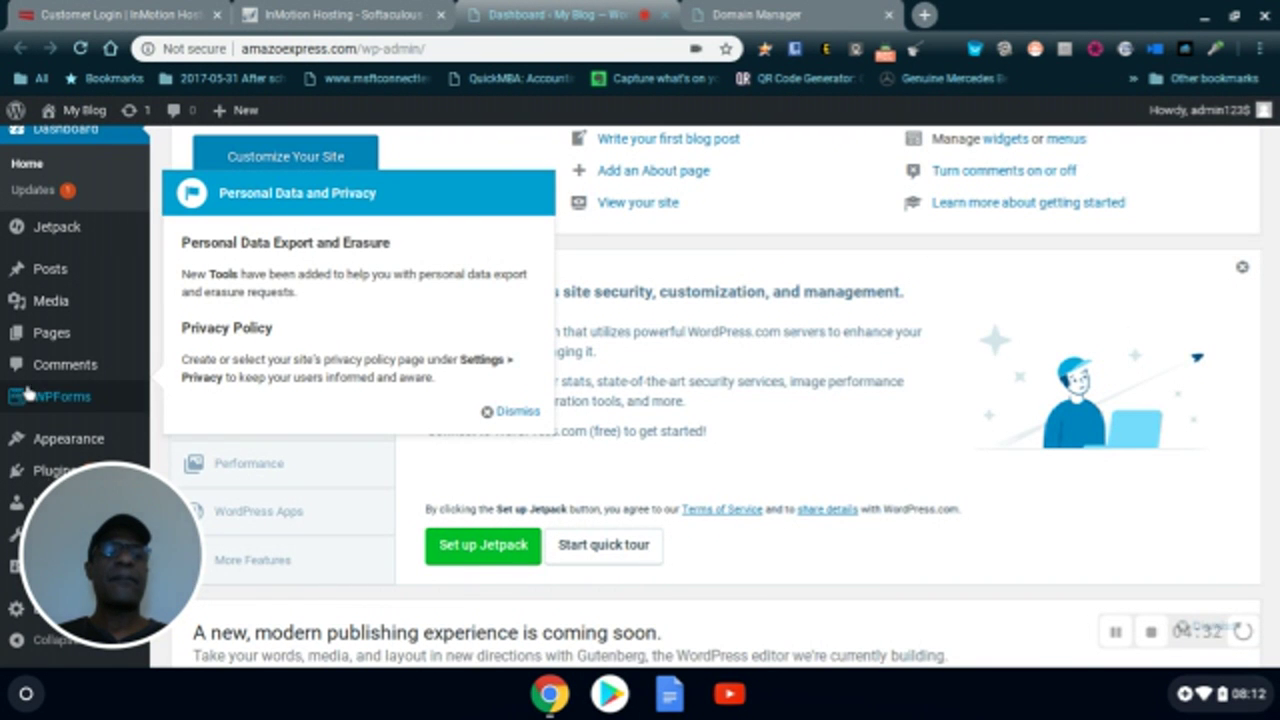
{"action": "scroll", "coordinate": [28, 384], "scroll_direction": "down", "scroll_amount": 3}
{"action": "scroll", "coordinate": [28, 384], "scroll_direction": "up", "scroll_amount": 3}
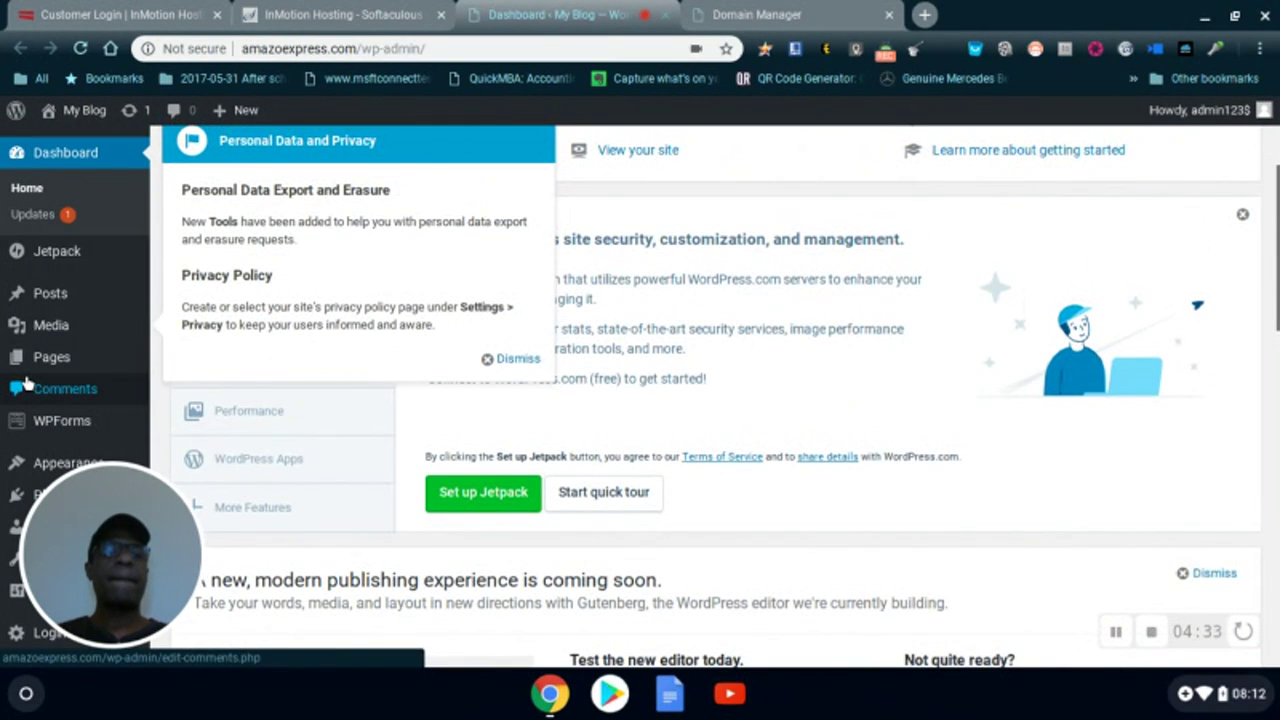
{"action": "scroll", "coordinate": [26, 384], "scroll_direction": "up", "scroll_amount": 2}
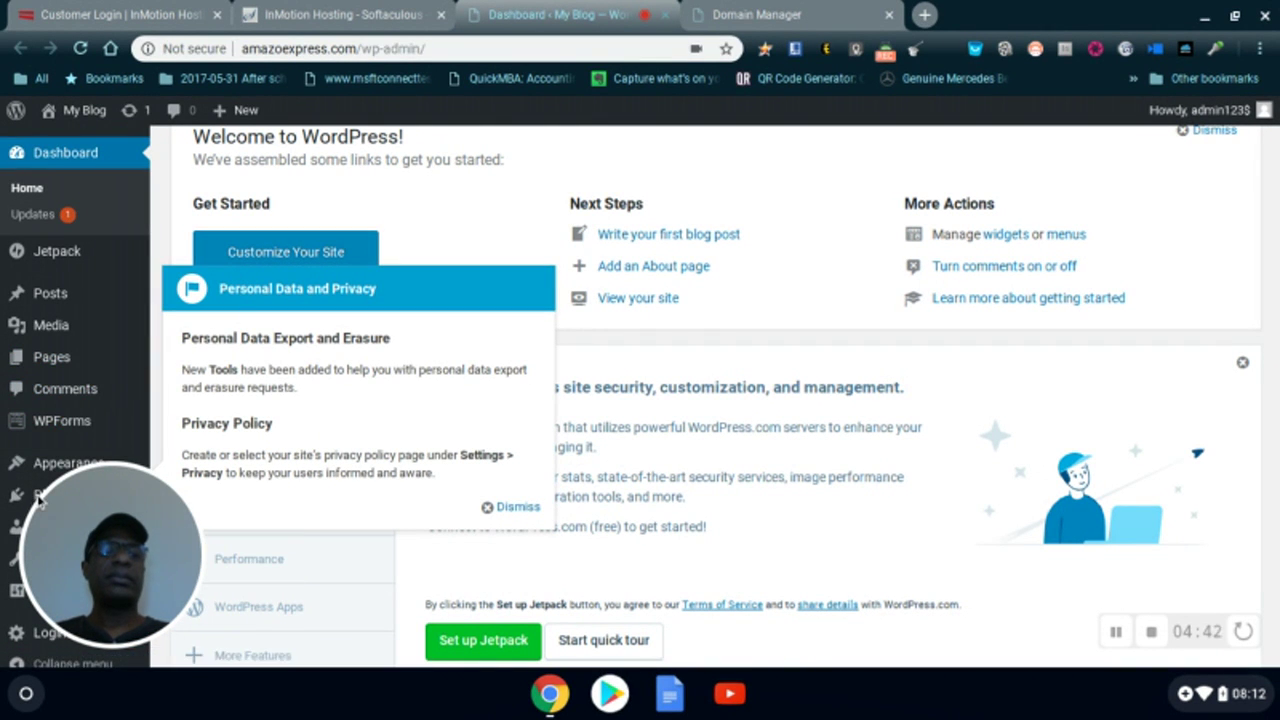
{"action": "scroll", "coordinate": [43, 420], "scroll_direction": "down", "scroll_amount": 2}
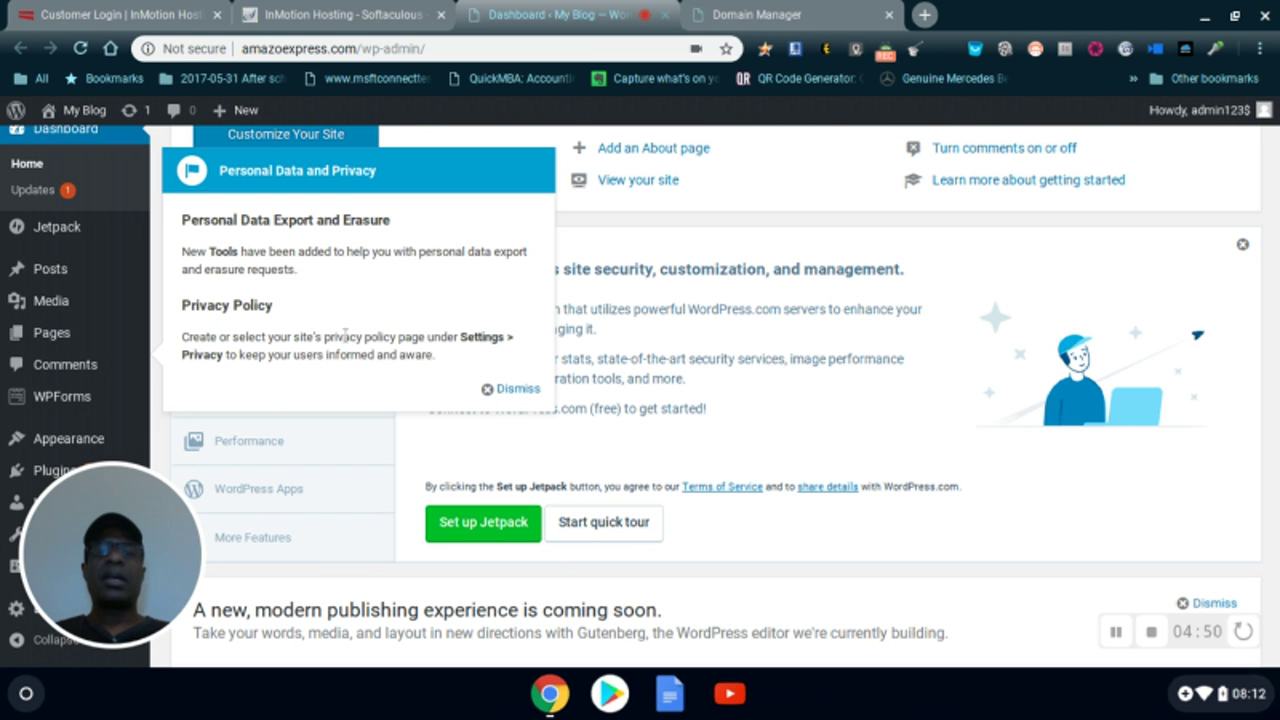
{"action": "scroll", "coordinate": [349, 340], "scroll_direction": "up", "scroll_amount": 2}
{"action": "scroll", "coordinate": [349, 340], "scroll_direction": "up", "scroll_amount": 1}
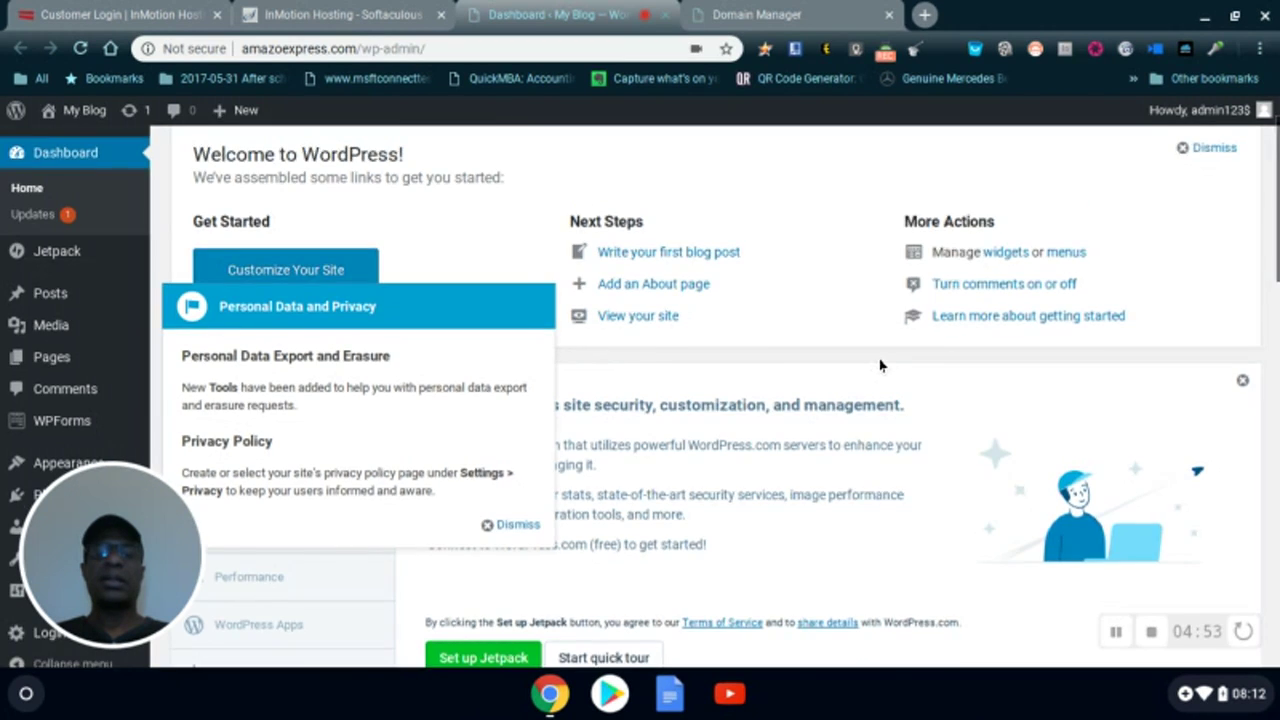
{"action": "scroll", "coordinate": [880, 363], "scroll_direction": "down", "scroll_amount": 5}
{"action": "scroll", "coordinate": [657, 274], "scroll_direction": "up", "scroll_amount": 3}
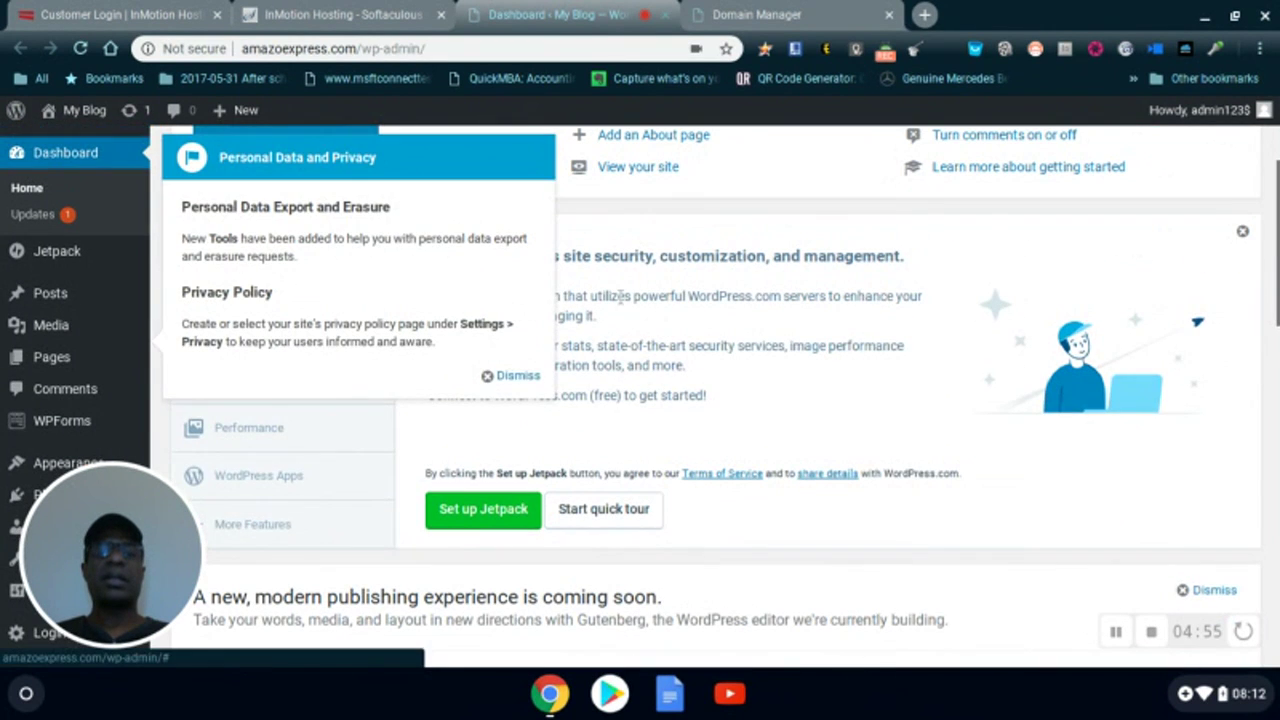
- Dismiss the Personal Data and Privacy pointer and scroll down to the Activity and Events panels
{"action": "left_click", "coordinate": [515, 374]}
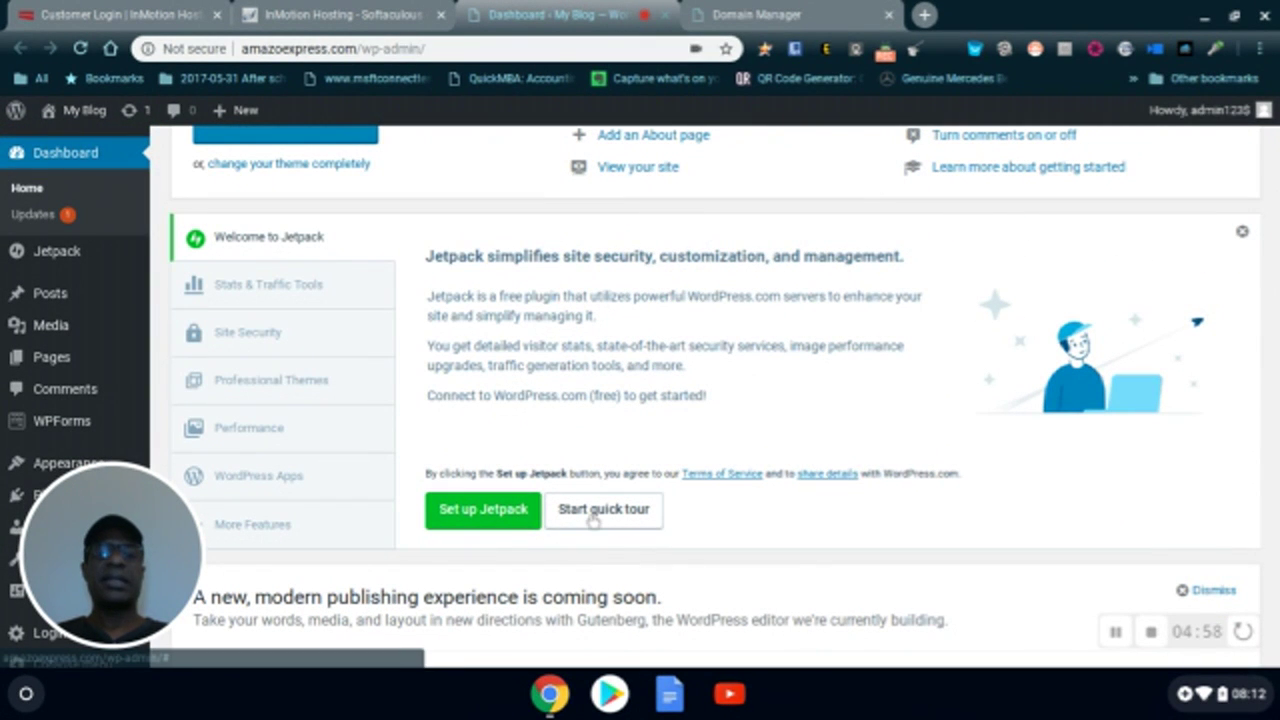
{"action": "scroll", "coordinate": [380, 415], "scroll_direction": "down", "scroll_amount": 4}
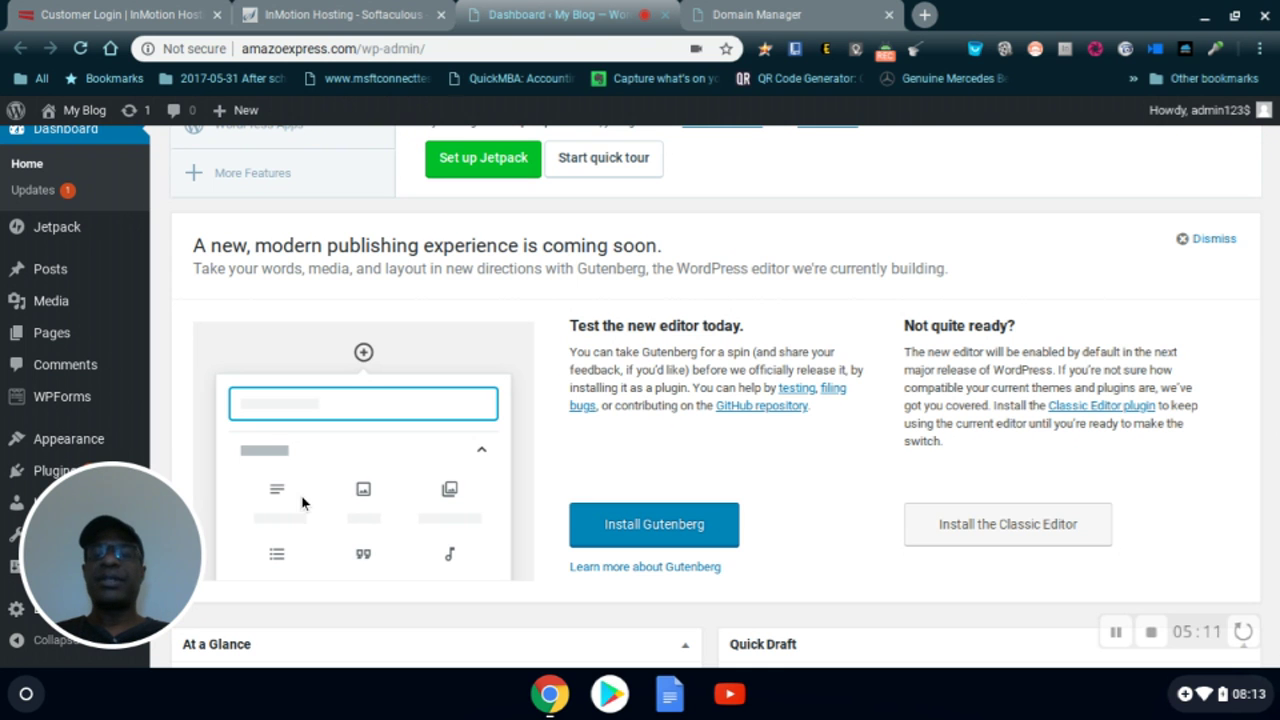
{"action": "scroll", "coordinate": [303, 501], "scroll_direction": "down", "scroll_amount": 2}
{"action": "scroll", "coordinate": [303, 501], "scroll_direction": "down", "scroll_amount": 1}
{"action": "scroll", "coordinate": [122, 521], "scroll_direction": "down", "scroll_amount": 3}
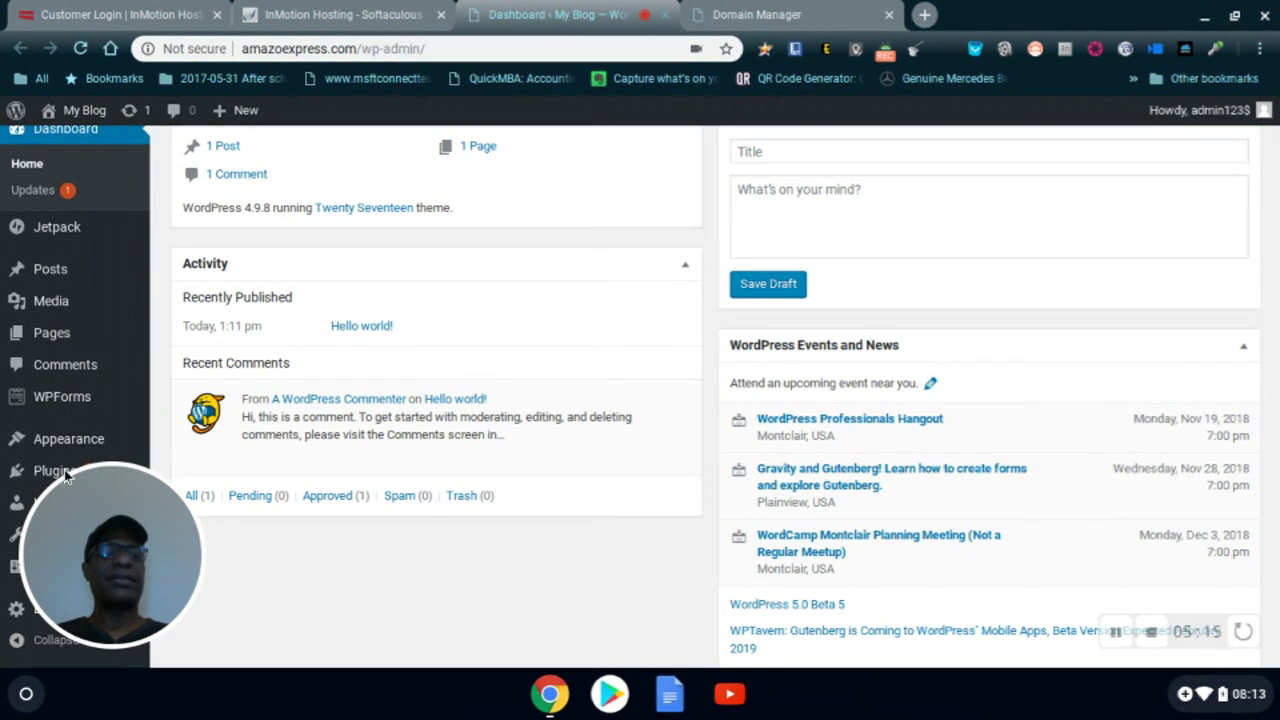
{"action": "scroll", "coordinate": [56, 476], "scroll_direction": "down", "scroll_amount": 1}
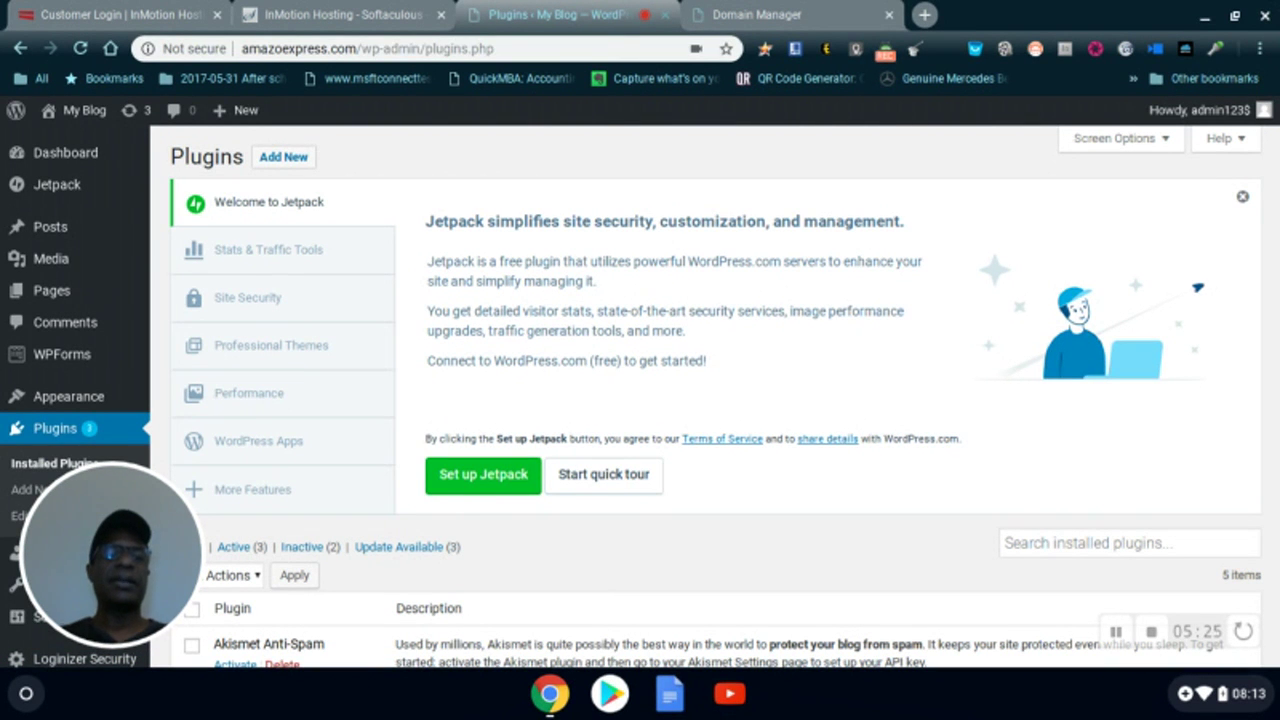
- Look over the five installed plugins, then go to the Add Plugins page
{"action": "scroll", "coordinate": [505, 184], "scroll_direction": "down", "scroll_amount": 5}
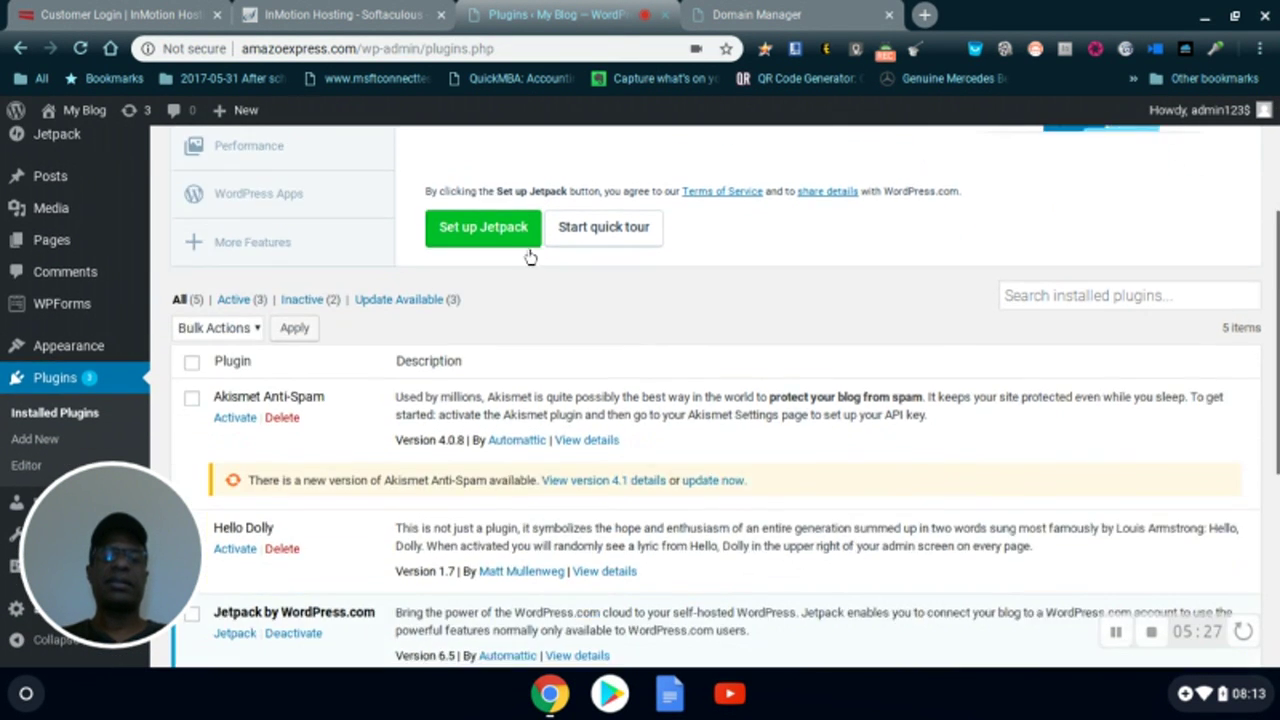
{"action": "scroll", "coordinate": [537, 268], "scroll_direction": "down", "scroll_amount": 3}
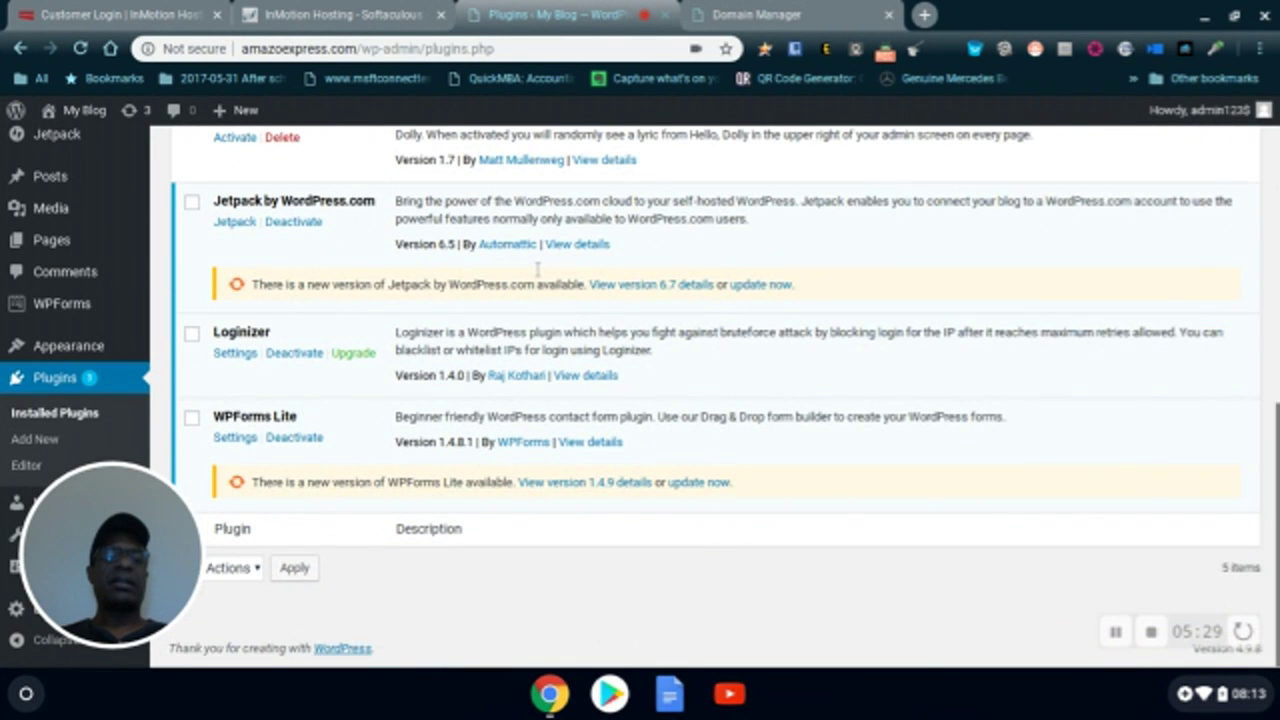
{"action": "scroll", "coordinate": [540, 276], "scroll_direction": "up", "scroll_amount": 4}
{"action": "scroll", "coordinate": [540, 276], "scroll_direction": "up", "scroll_amount": 4}
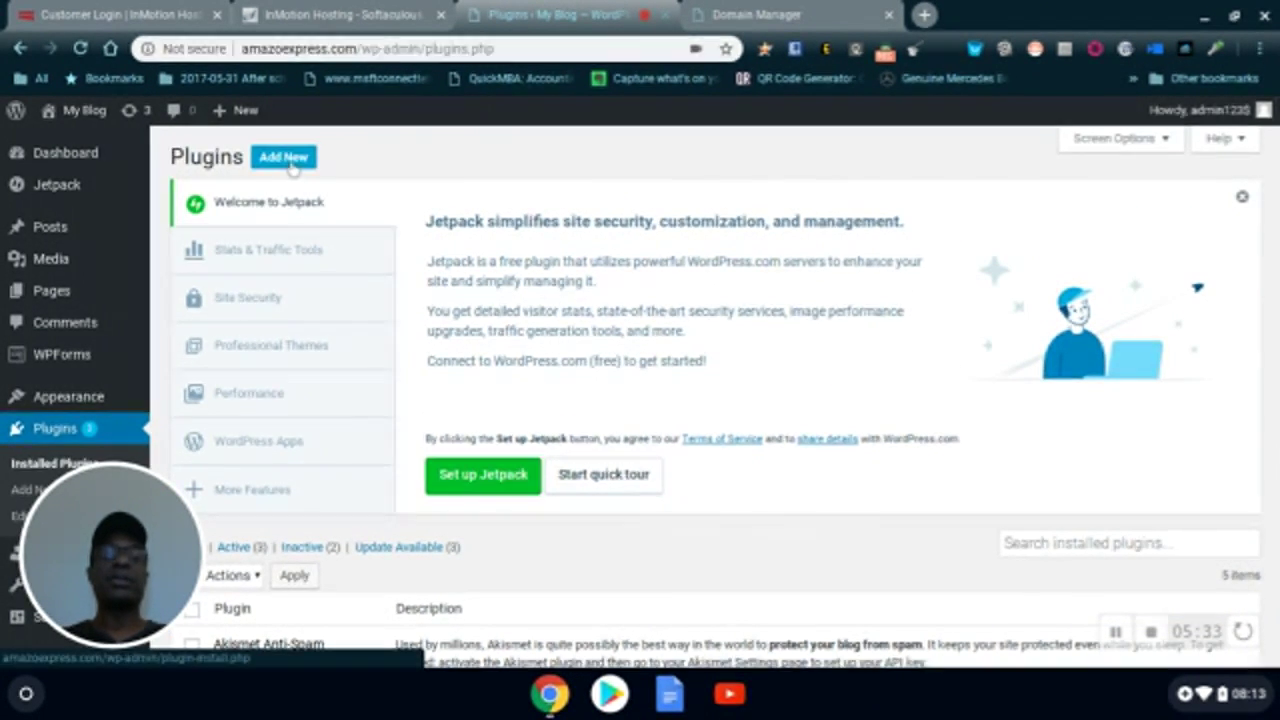
{"action": "left_click", "coordinate": [288, 164]}
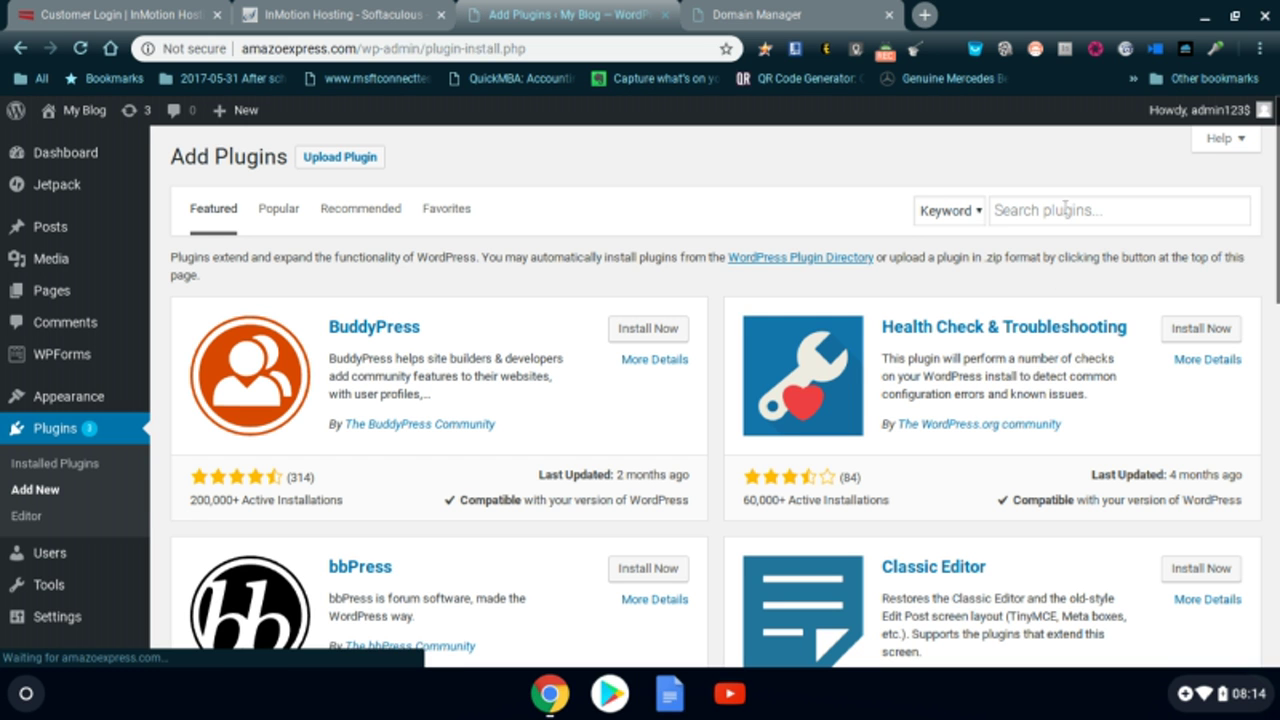
- Search the plugin directory for 'ithe' and install and activate iThemes Security 7.2.0
{"action": "left_click", "coordinate": [1065, 210]}
{"action": "type", "text": "ith"}
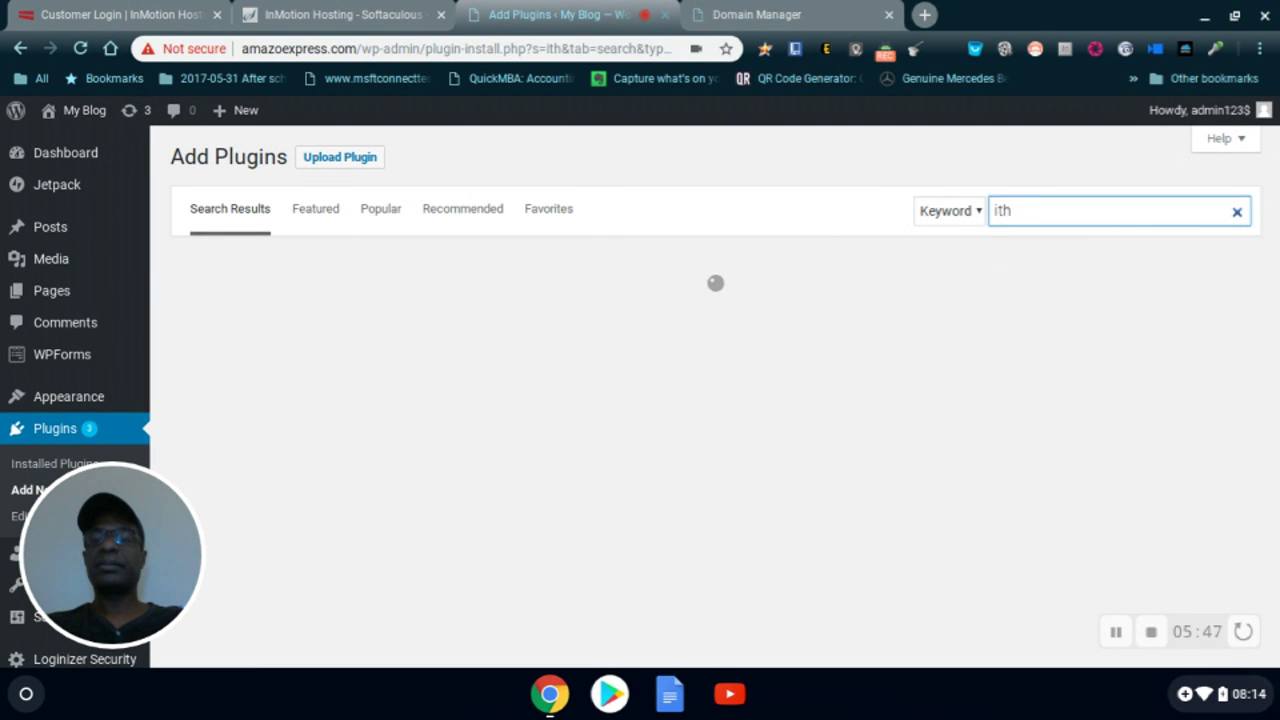
{"action": "type", "text": "emes"}
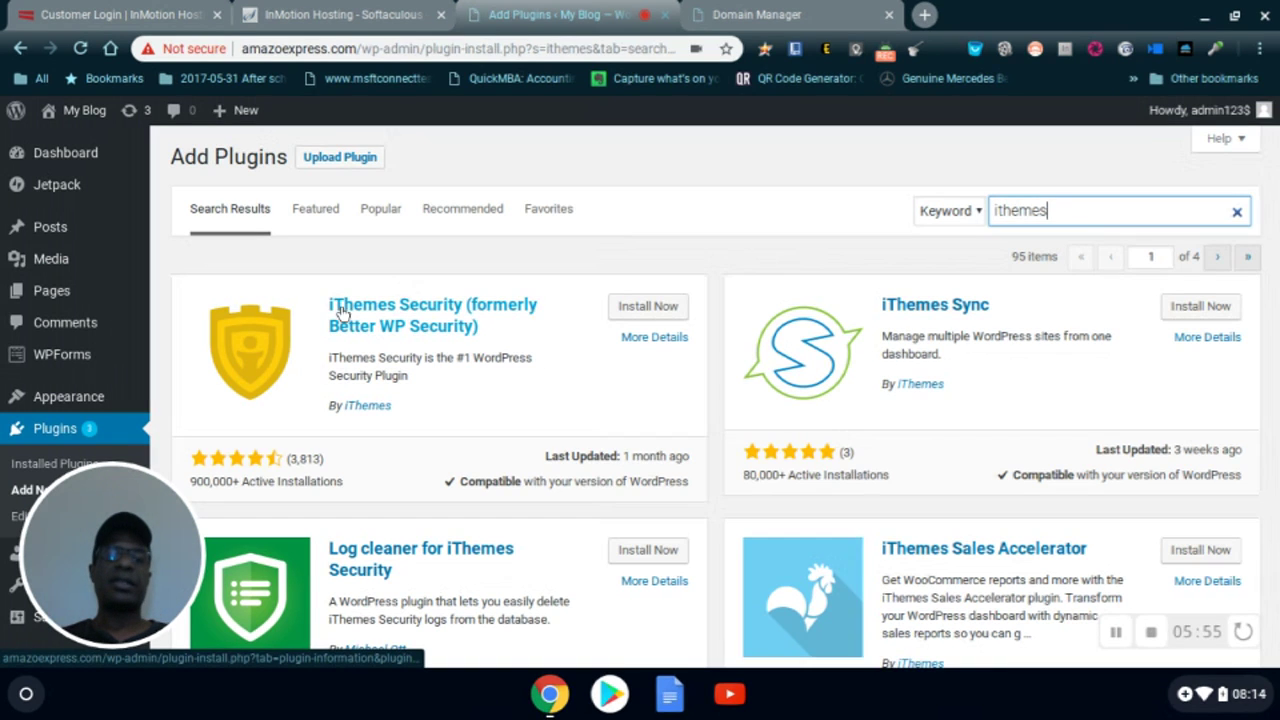
{"action": "left_click", "coordinate": [652, 308]}
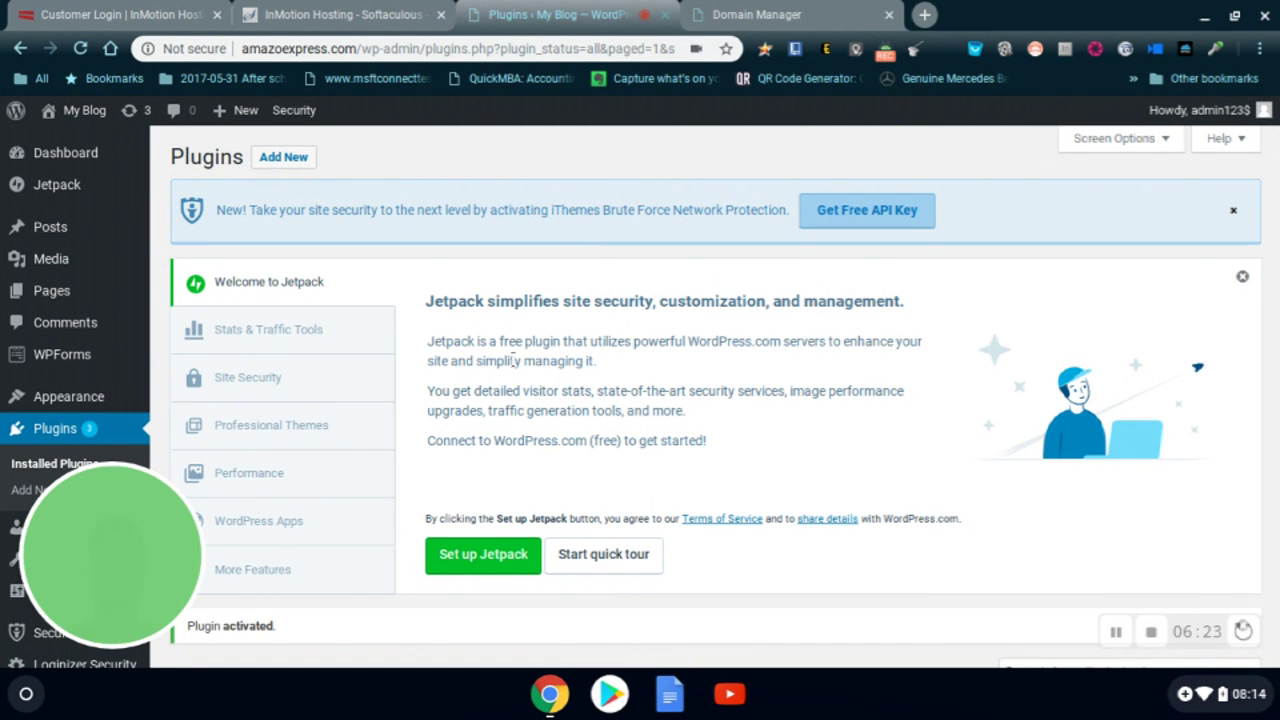
{"action": "scroll", "coordinate": [510, 385], "scroll_direction": "down", "scroll_amount": 2}
{"action": "scroll", "coordinate": [512, 367], "scroll_direction": "down", "scroll_amount": 4}
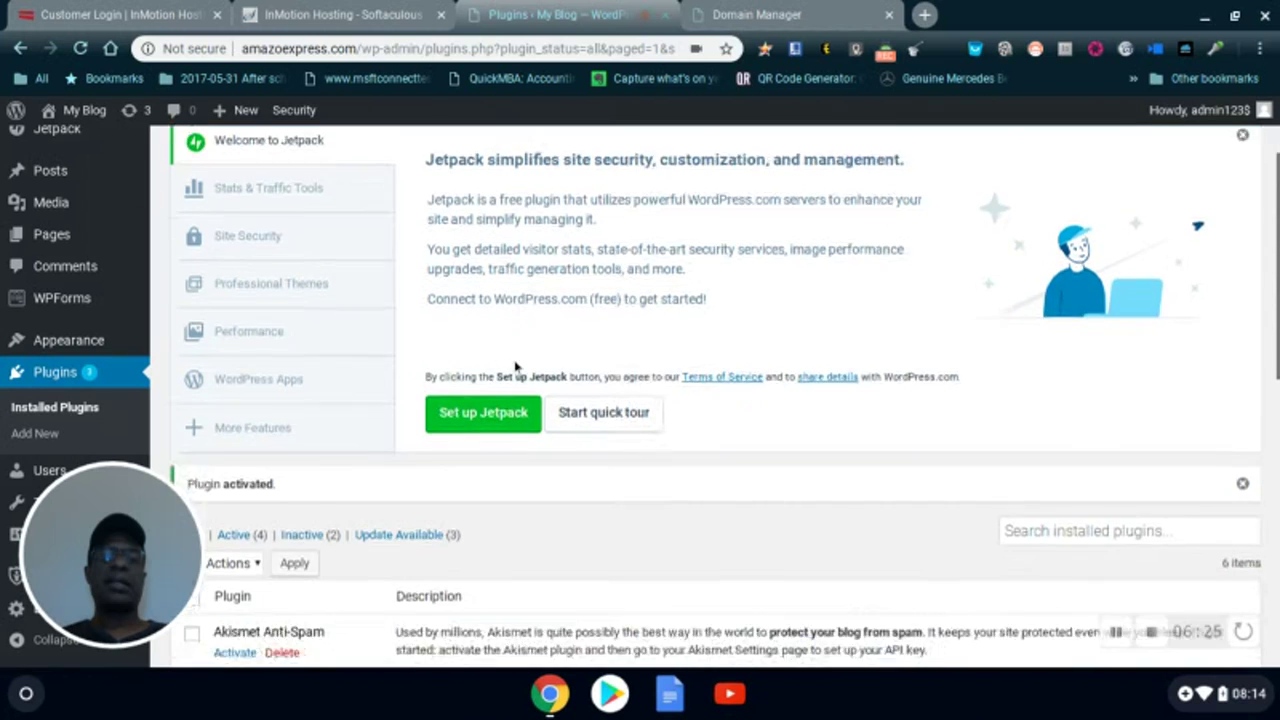
{"action": "scroll", "coordinate": [515, 367], "scroll_direction": "down", "scroll_amount": 2}
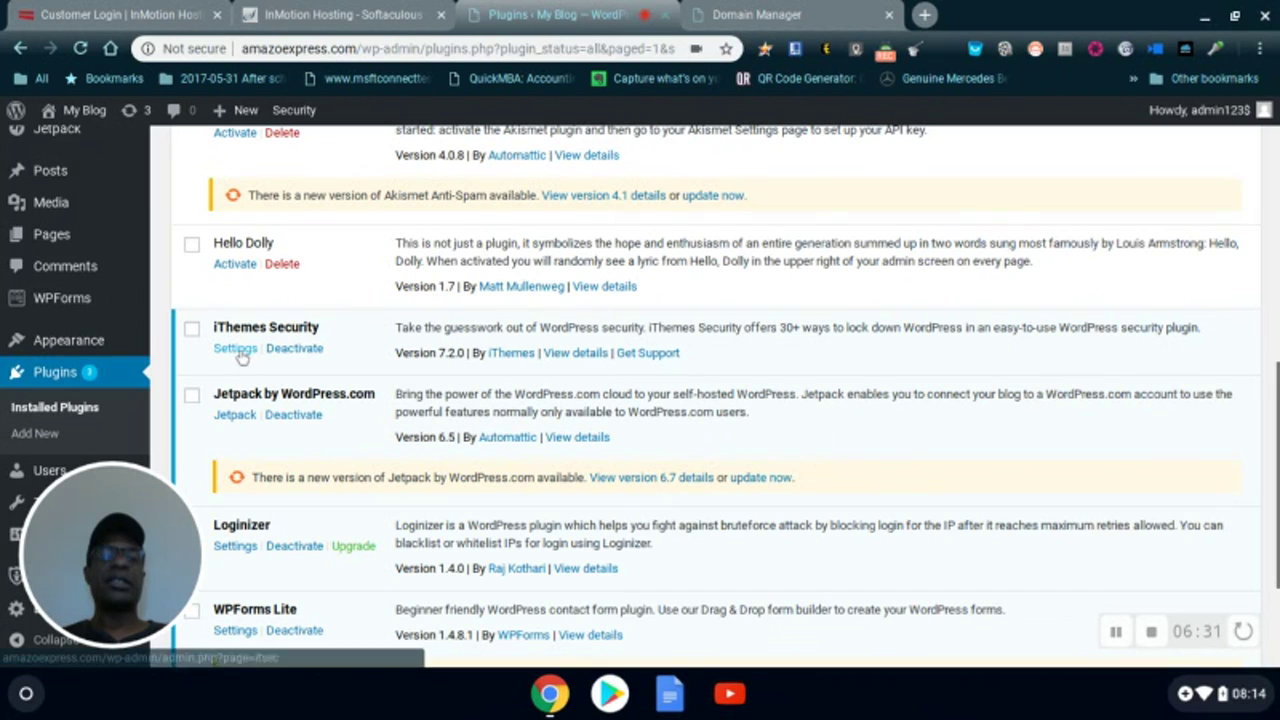
- Run iThemes Security's Security Check with Secure Site to enable all recommended modules, then close the results
{"action": "left_click", "coordinate": [236, 349]}
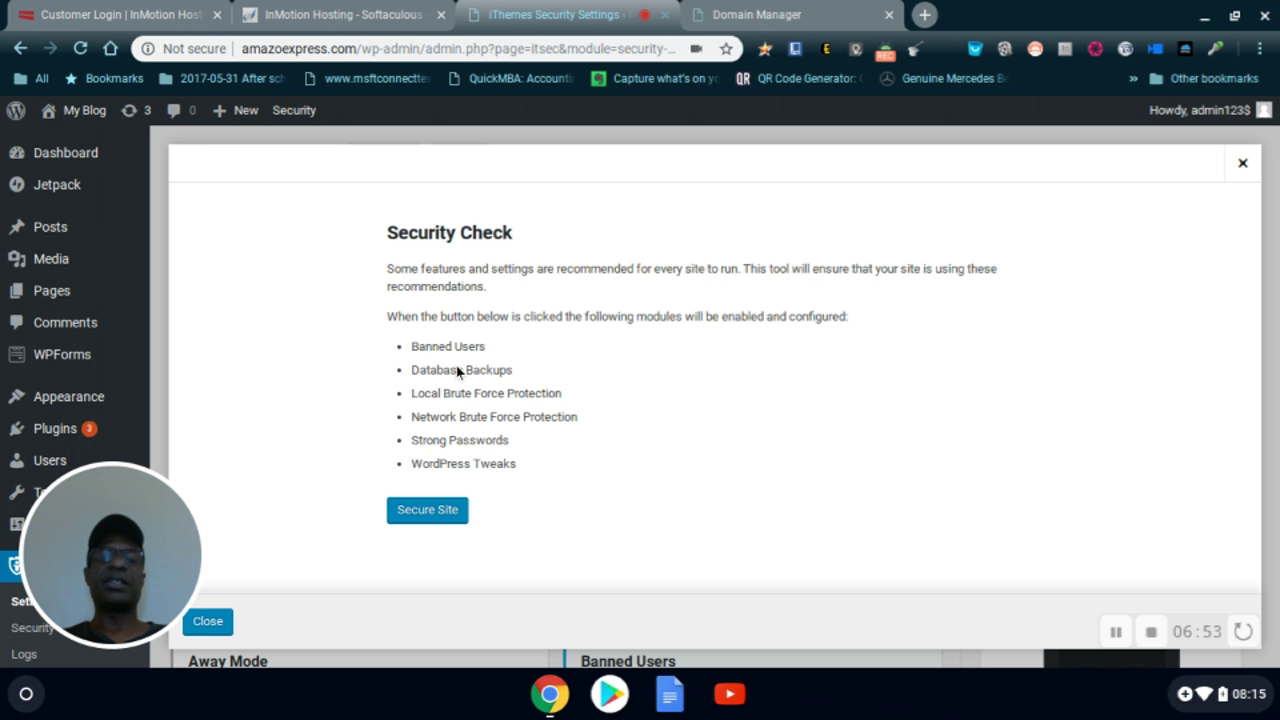
{"action": "left_click", "coordinate": [424, 512]}
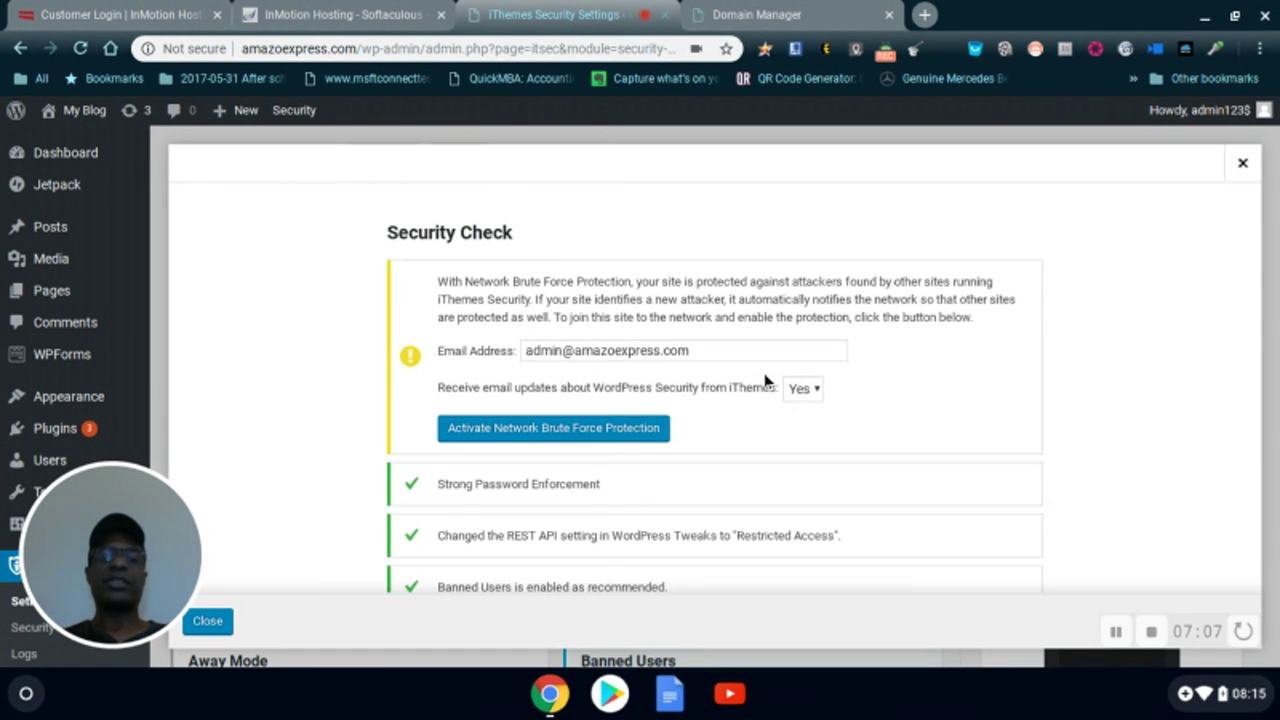
{"action": "scroll", "coordinate": [765, 380], "scroll_direction": "down", "scroll_amount": 1}
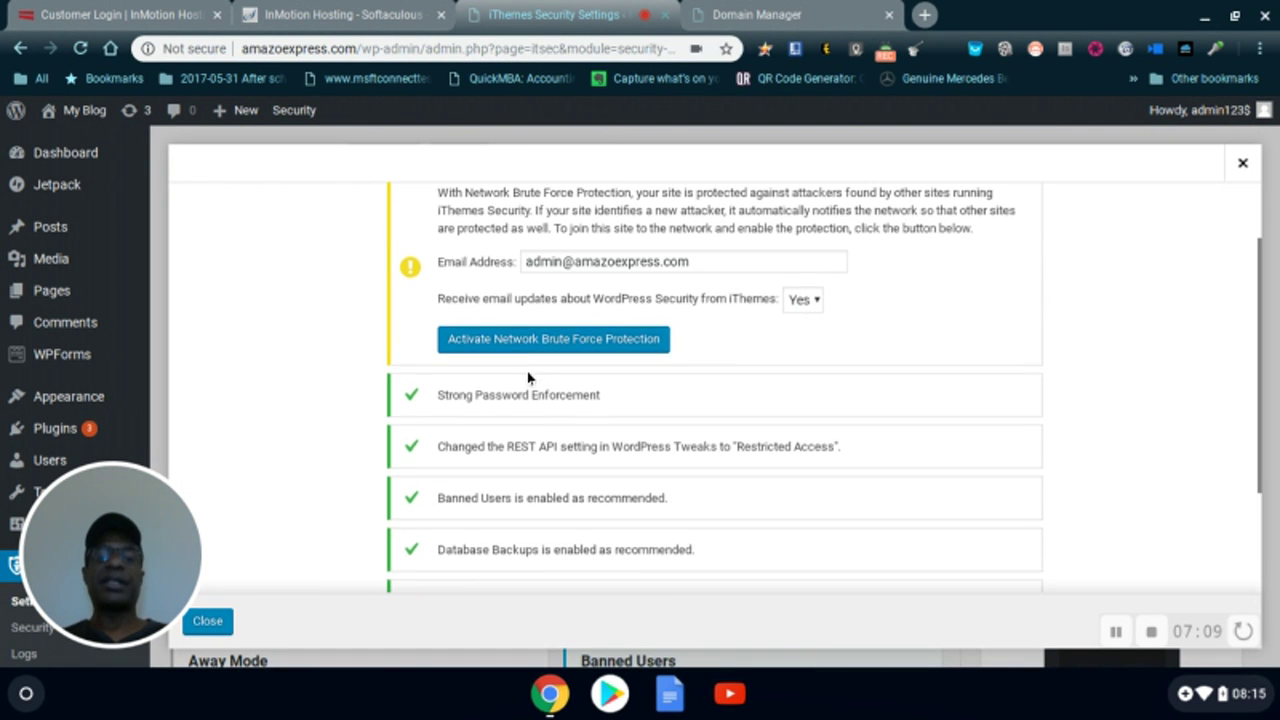
{"action": "scroll", "coordinate": [611, 408], "scroll_direction": "down", "scroll_amount": 2}
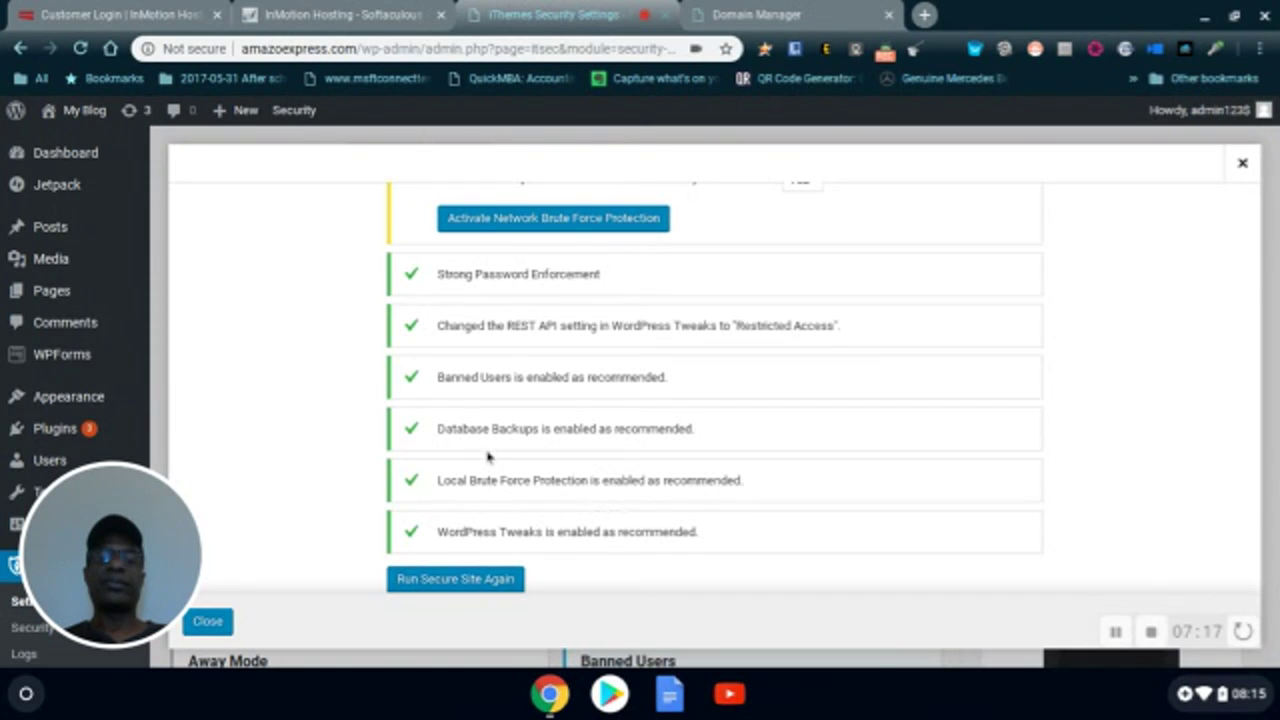
{"action": "scroll", "coordinate": [630, 458], "scroll_direction": "down", "scroll_amount": 1}
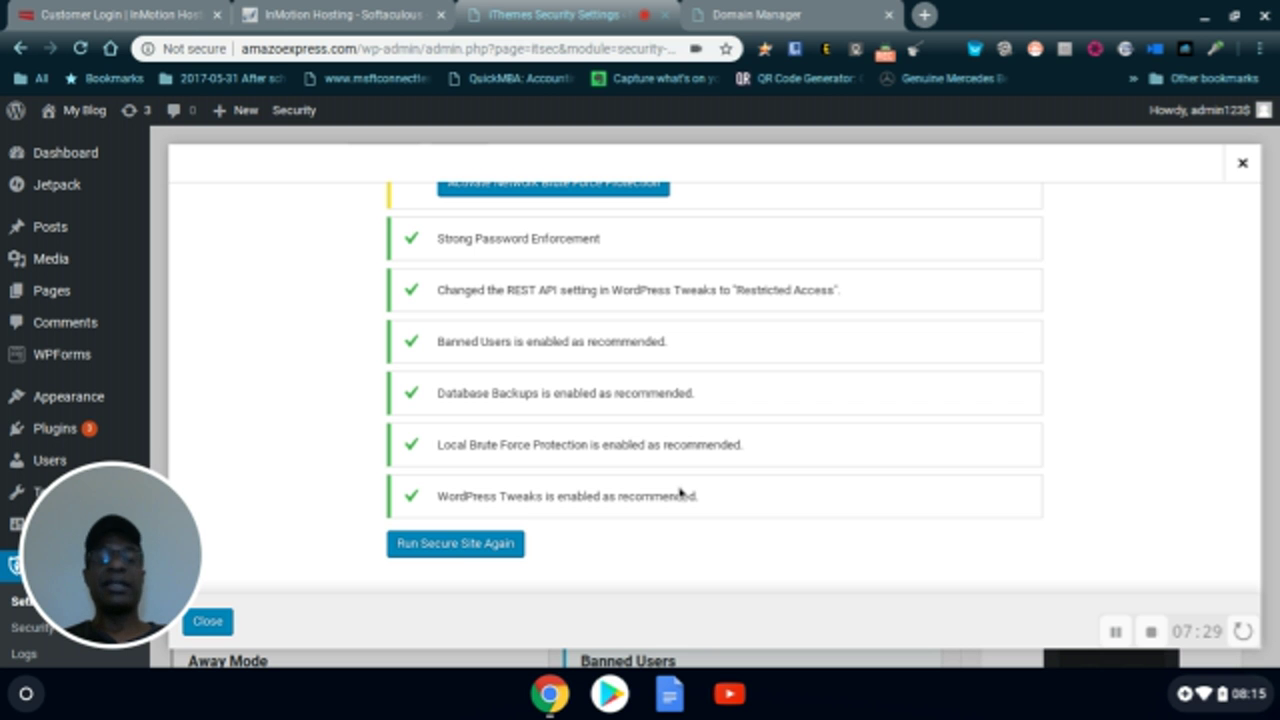
{"action": "left_click", "coordinate": [205, 621]}
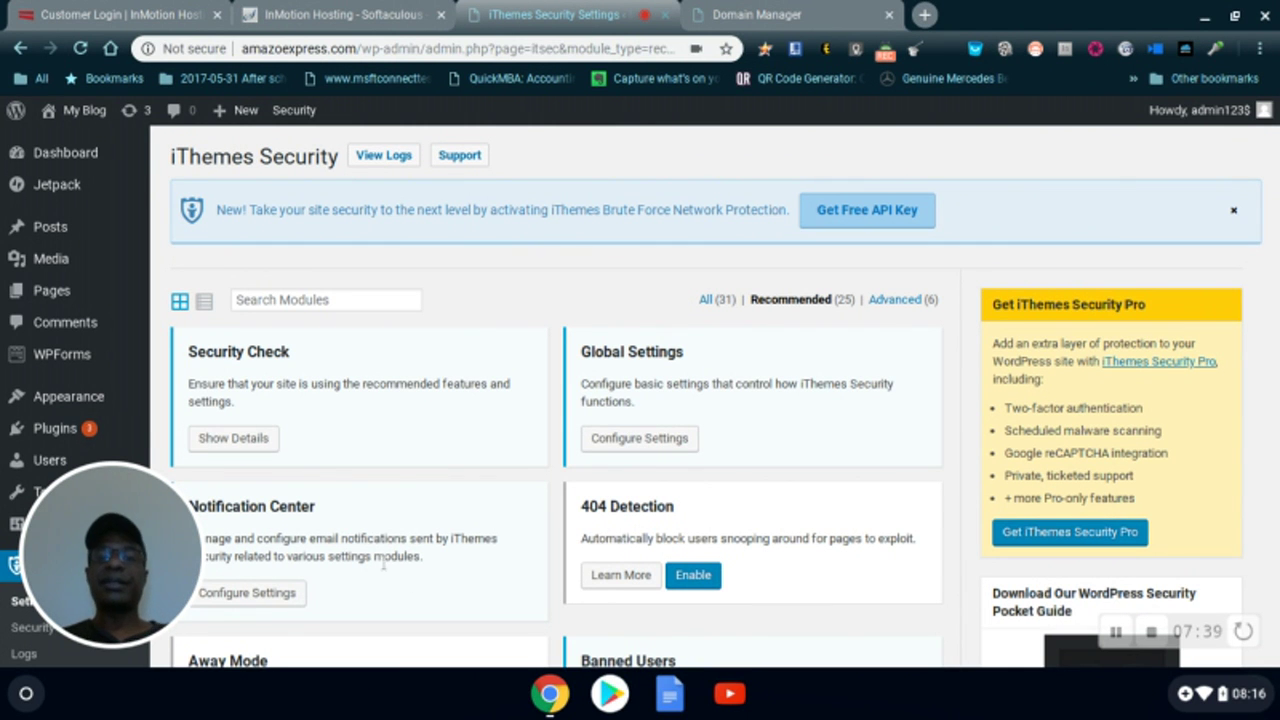
{"action": "mouse_move", "coordinate": [55, 430]}
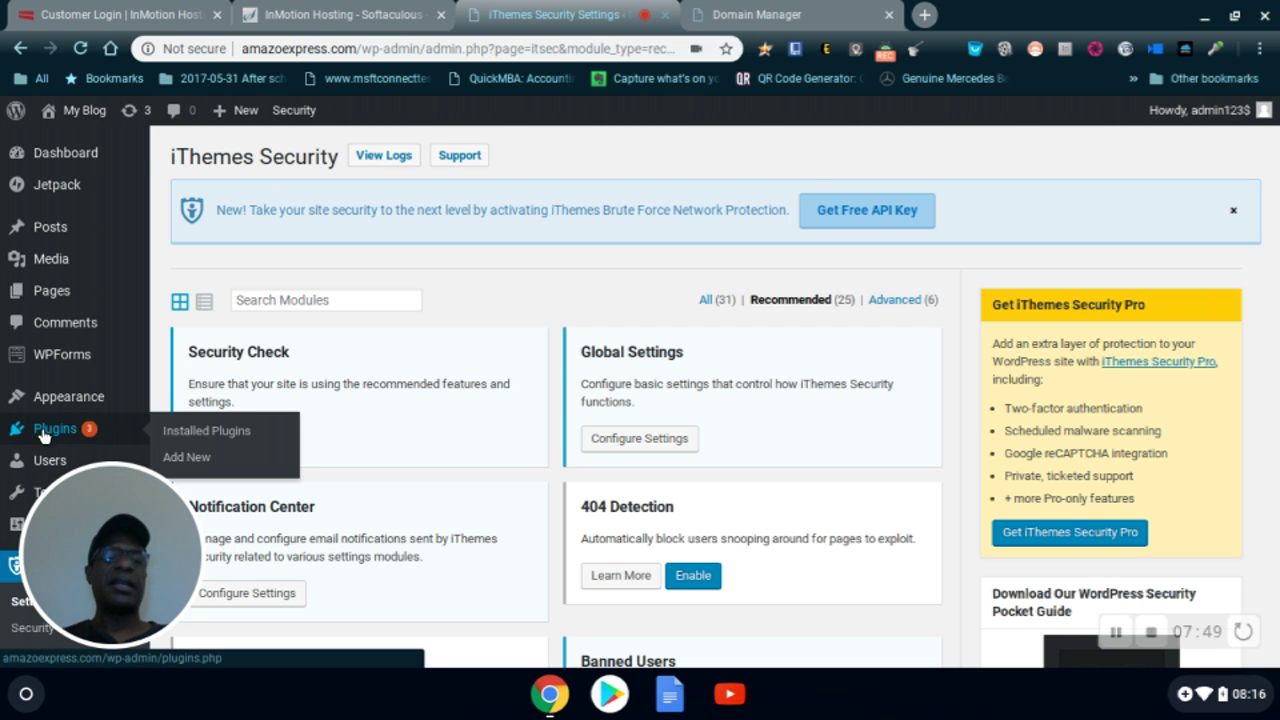
- Search plugins for 'updraft', then install and activate UpdraftPlus 1.15.3
{"action": "left_click", "coordinate": [185, 458]}
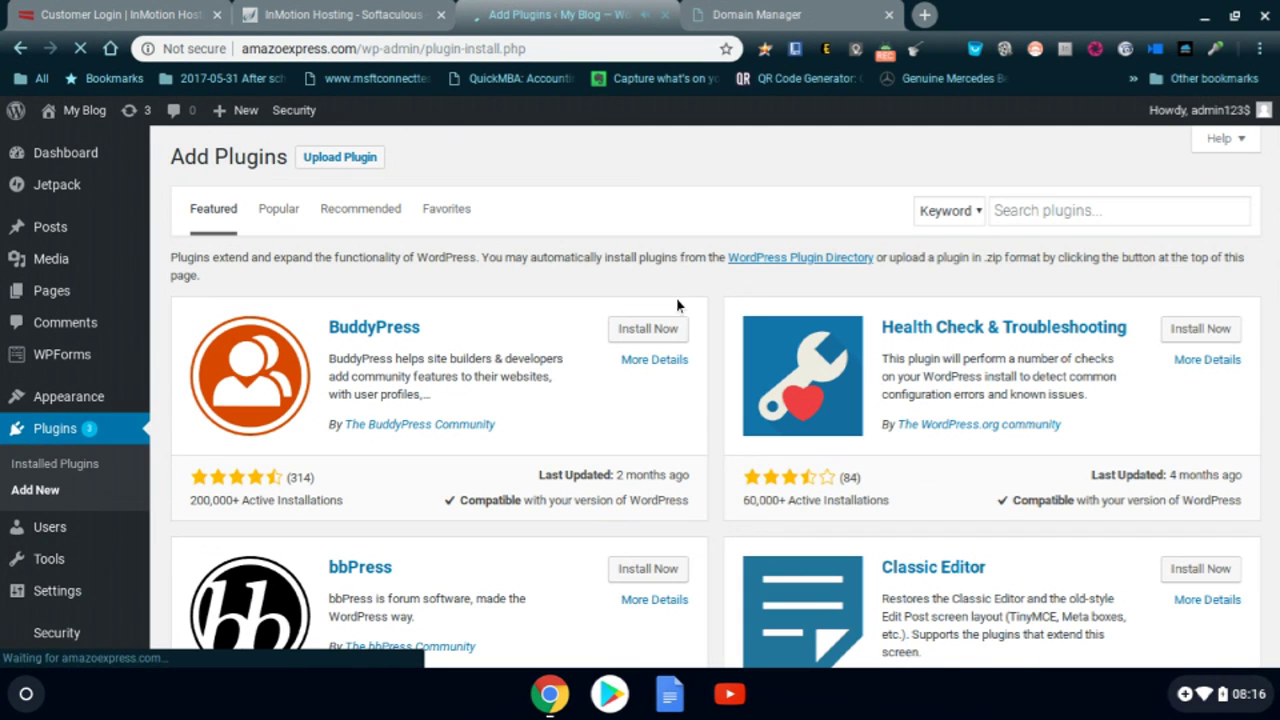
{"action": "left_click", "coordinate": [1117, 210]}
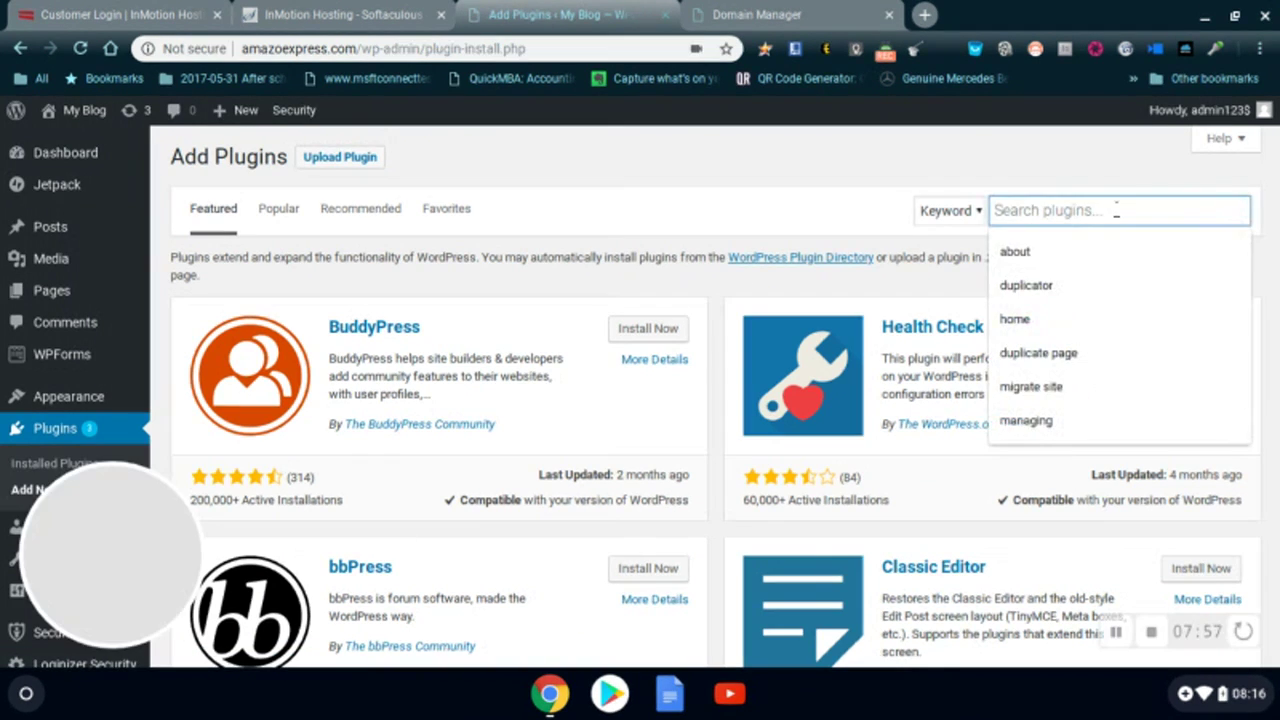
{"action": "type", "text": "updr"}
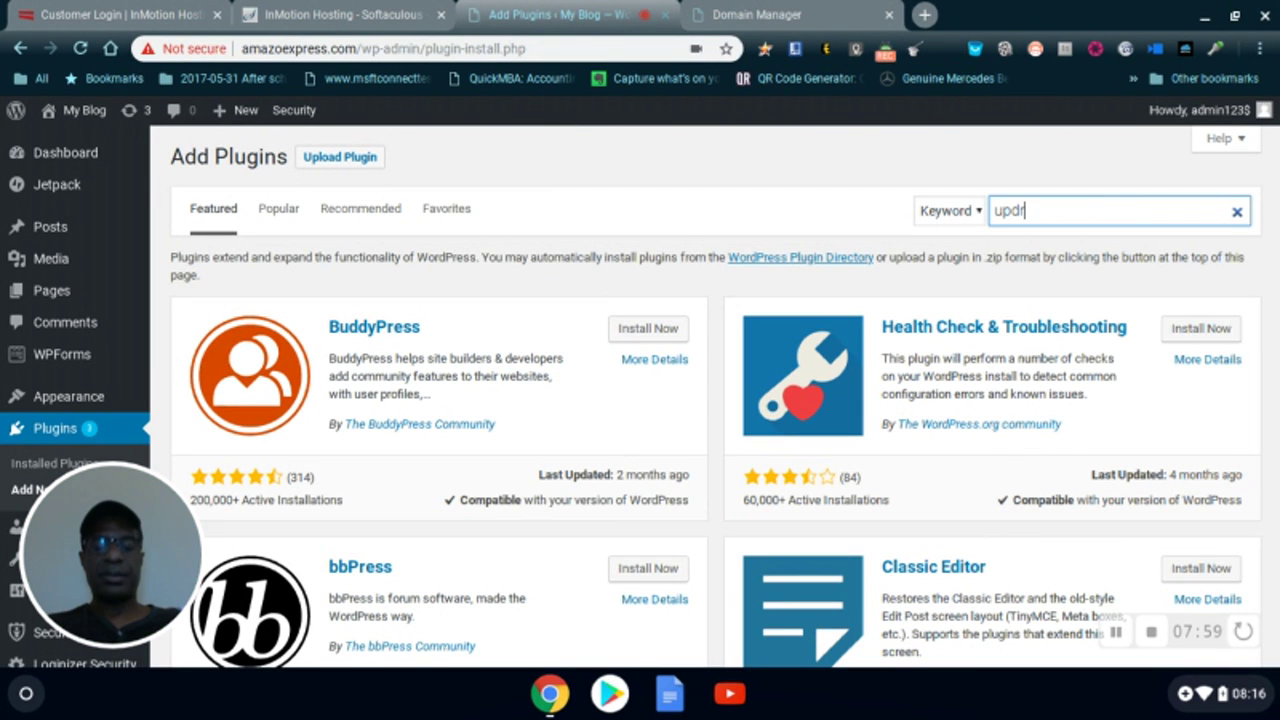
{"action": "type", "text": "a"}
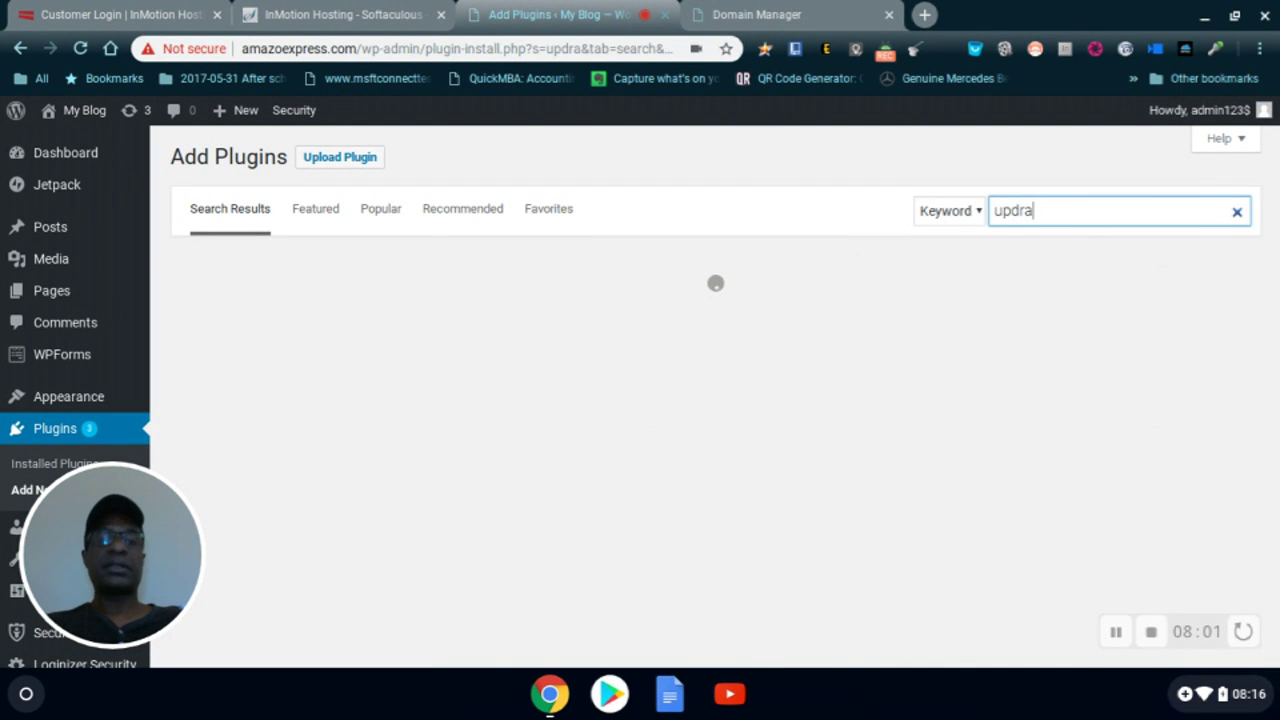
{"action": "type", "text": "ft"}
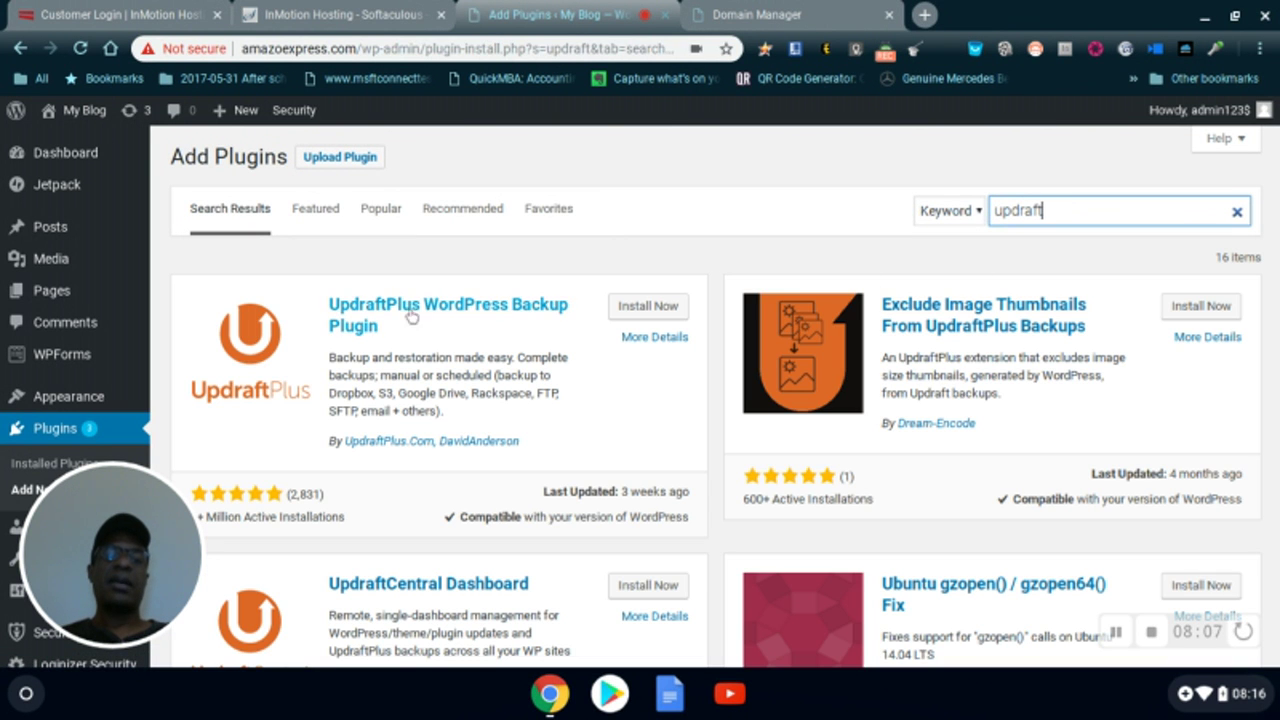
{"action": "left_click", "coordinate": [646, 310]}
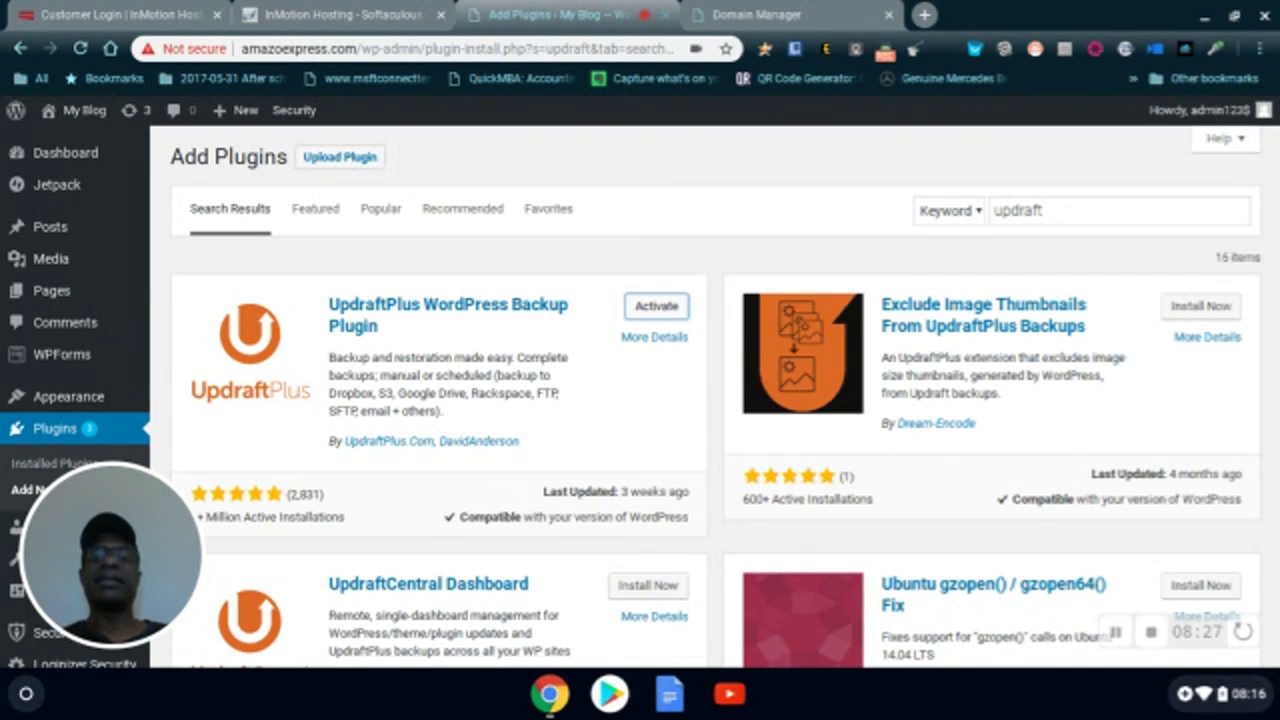
{"action": "left_click", "coordinate": [670, 308]}
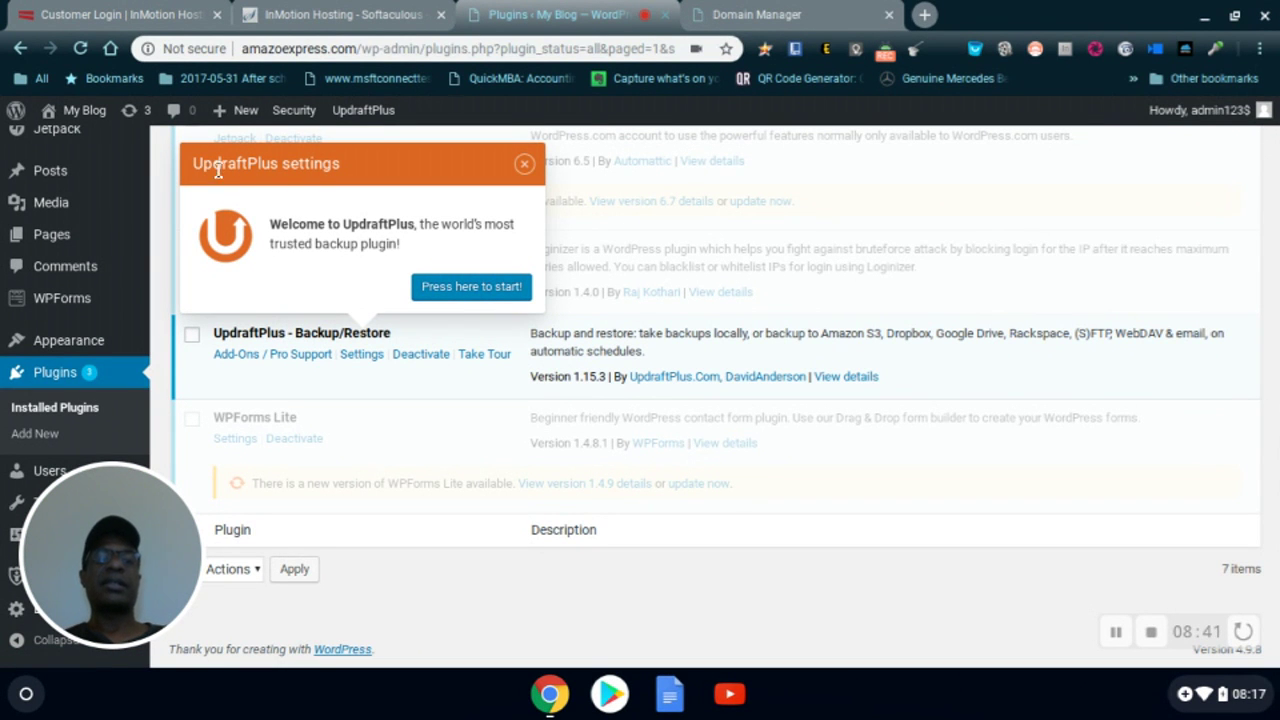
- Go from the UpdraftPlus welcome popup to Backup/Restore and open Backup Now with database and files
{"action": "left_click", "coordinate": [470, 289]}
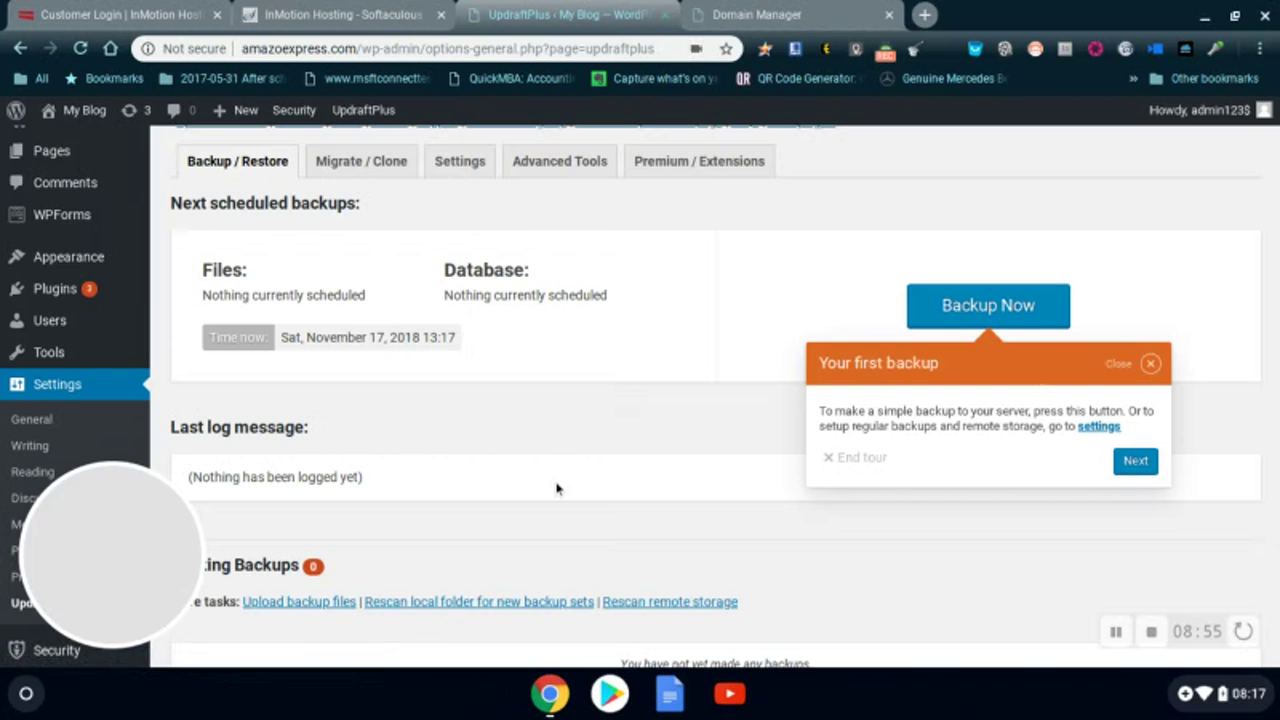
{"action": "scroll", "coordinate": [550, 440], "scroll_direction": "down", "scroll_amount": 1}
{"action": "scroll", "coordinate": [543, 463], "scroll_direction": "up", "scroll_amount": 3}
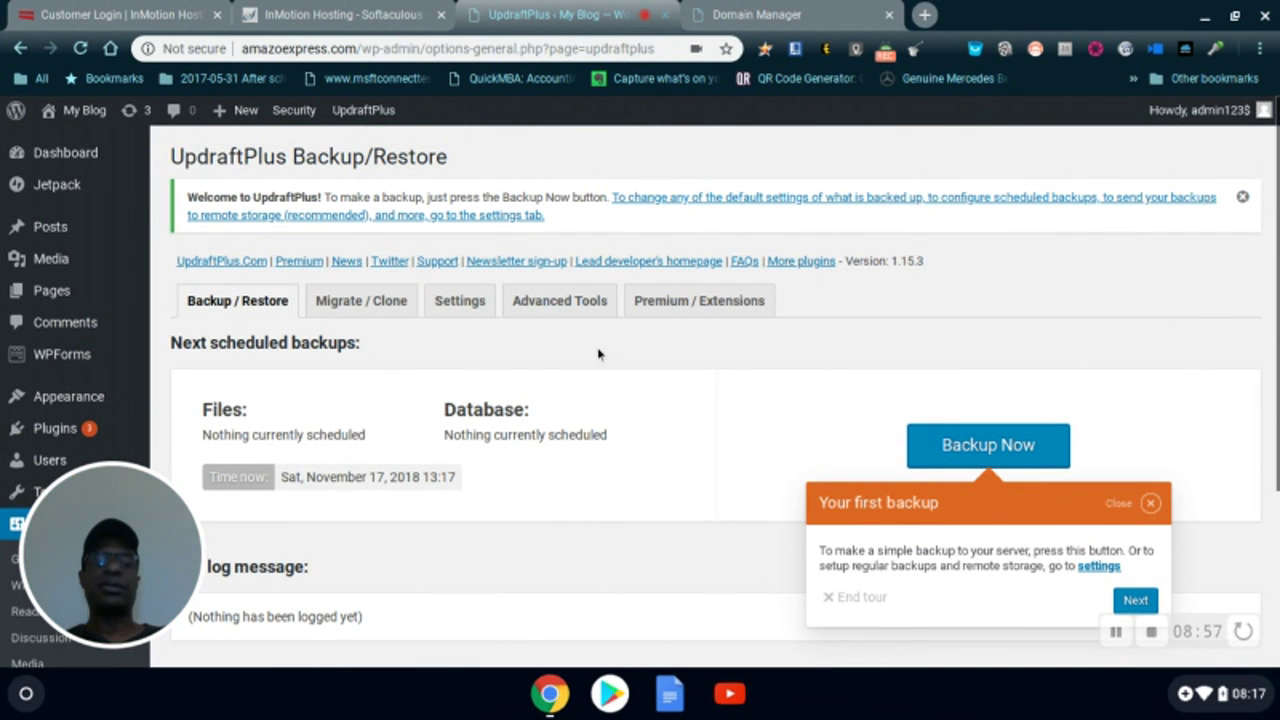
{"action": "scroll", "coordinate": [438, 455], "scroll_direction": "down", "scroll_amount": 3}
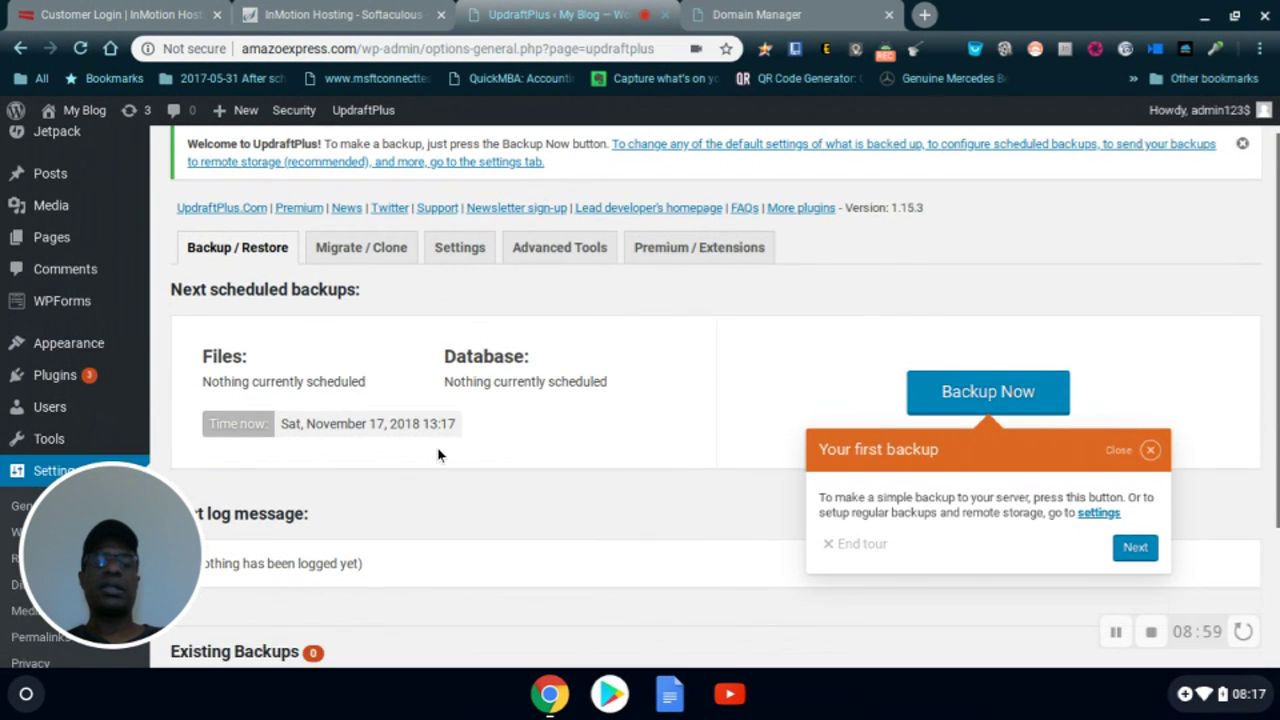
{"action": "scroll", "coordinate": [438, 455], "scroll_direction": "up", "scroll_amount": 2}
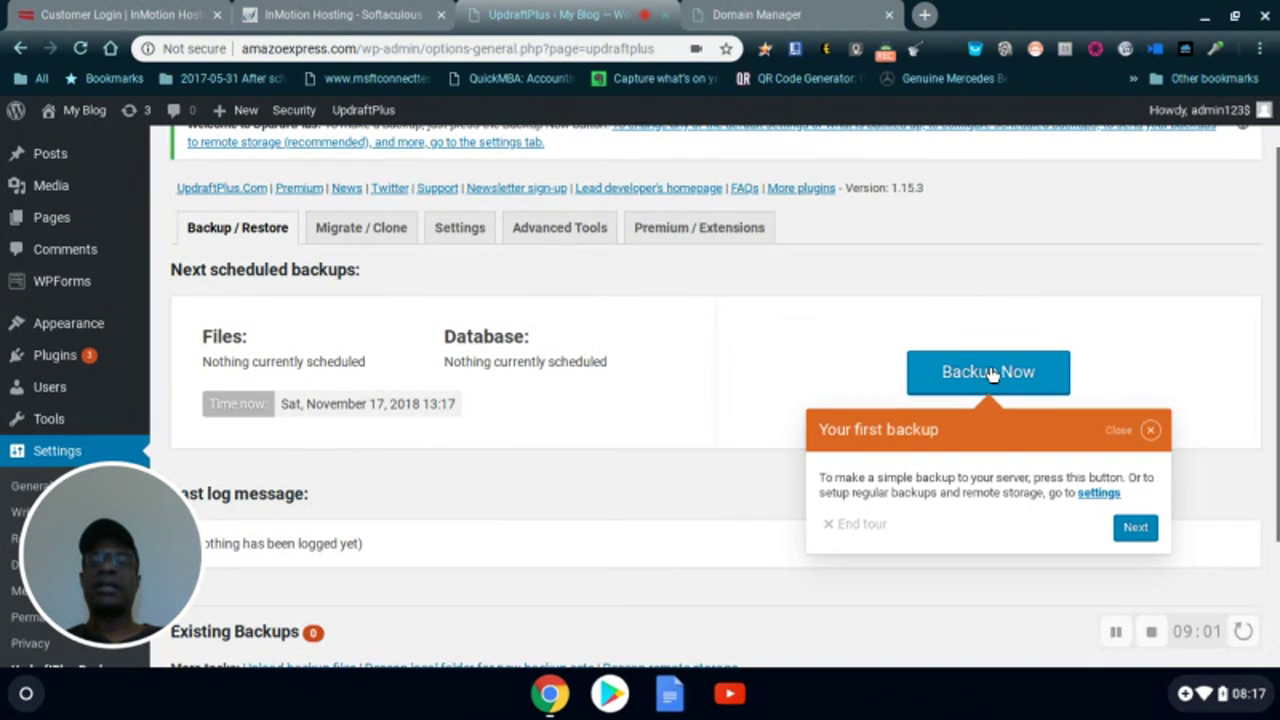
{"action": "left_click", "coordinate": [985, 376]}
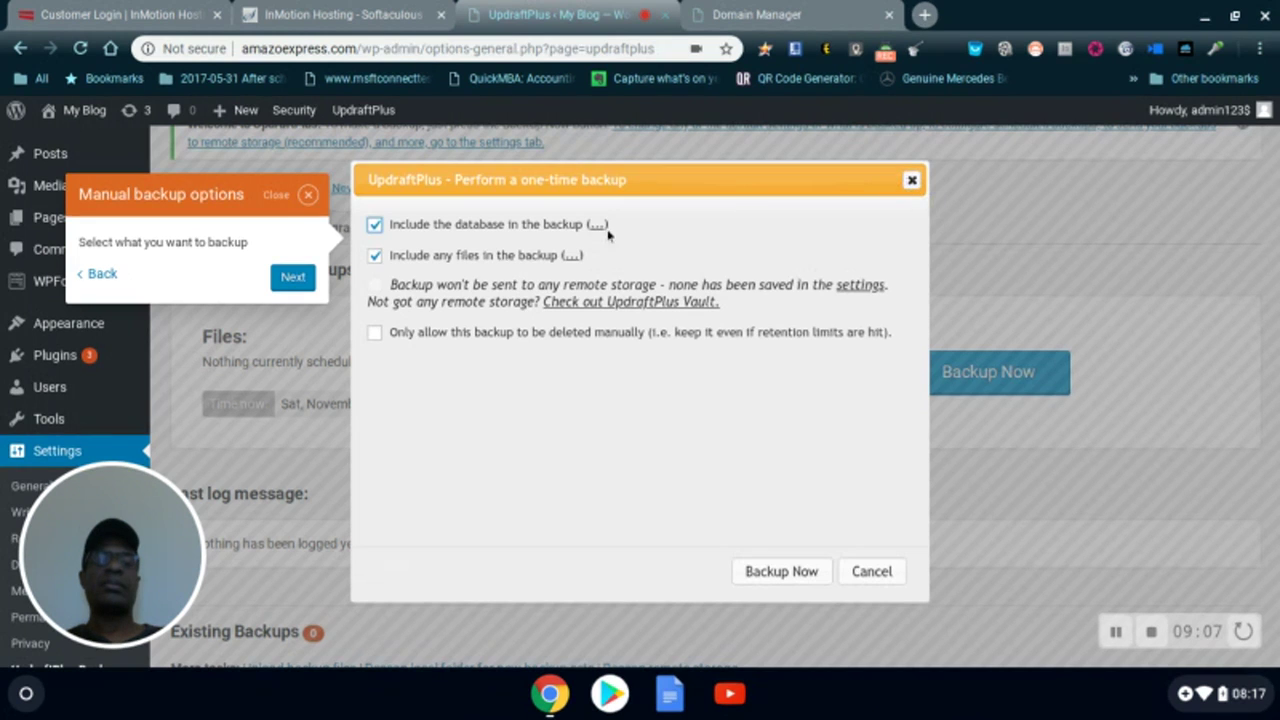
- Dismiss the UpdraftPlus tour tips and run a one-time database and files backup to completion
{"action": "left_click", "coordinate": [293, 277]}
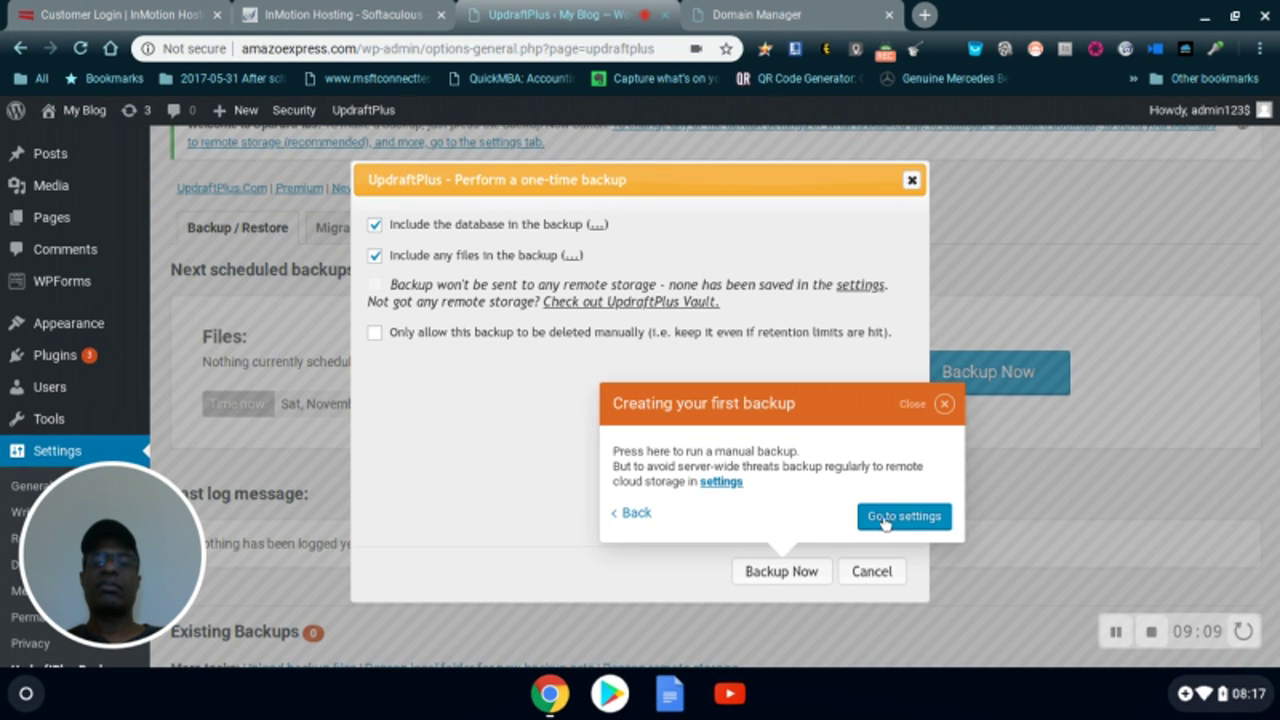
{"action": "left_click", "coordinate": [943, 404]}
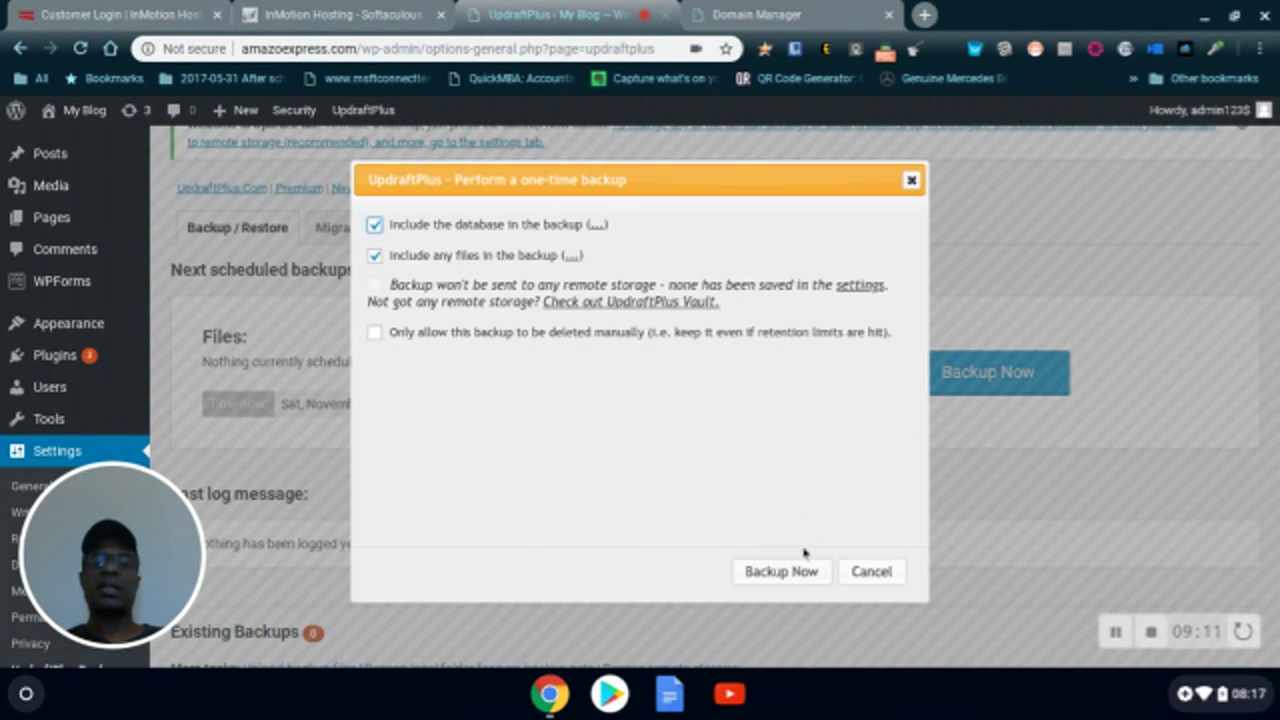
{"action": "left_click", "coordinate": [779, 574]}
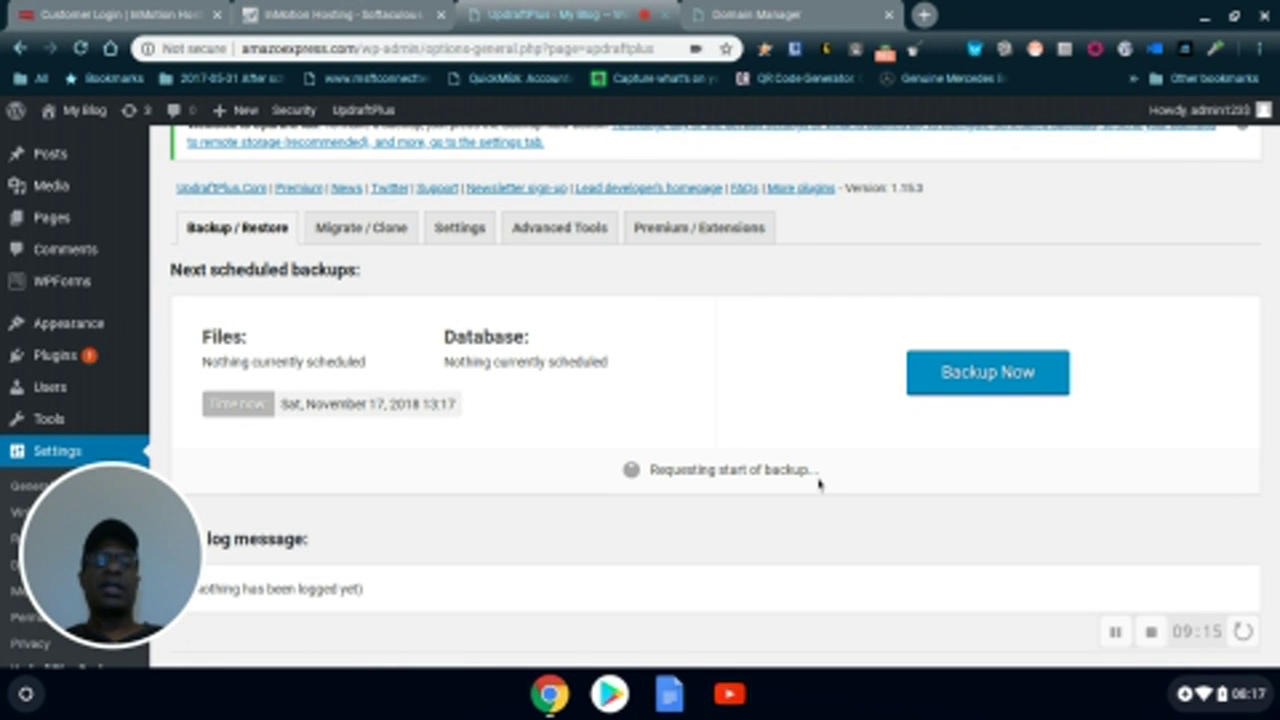
{"action": "scroll", "coordinate": [719, 525], "scroll_direction": "down", "scroll_amount": 2}
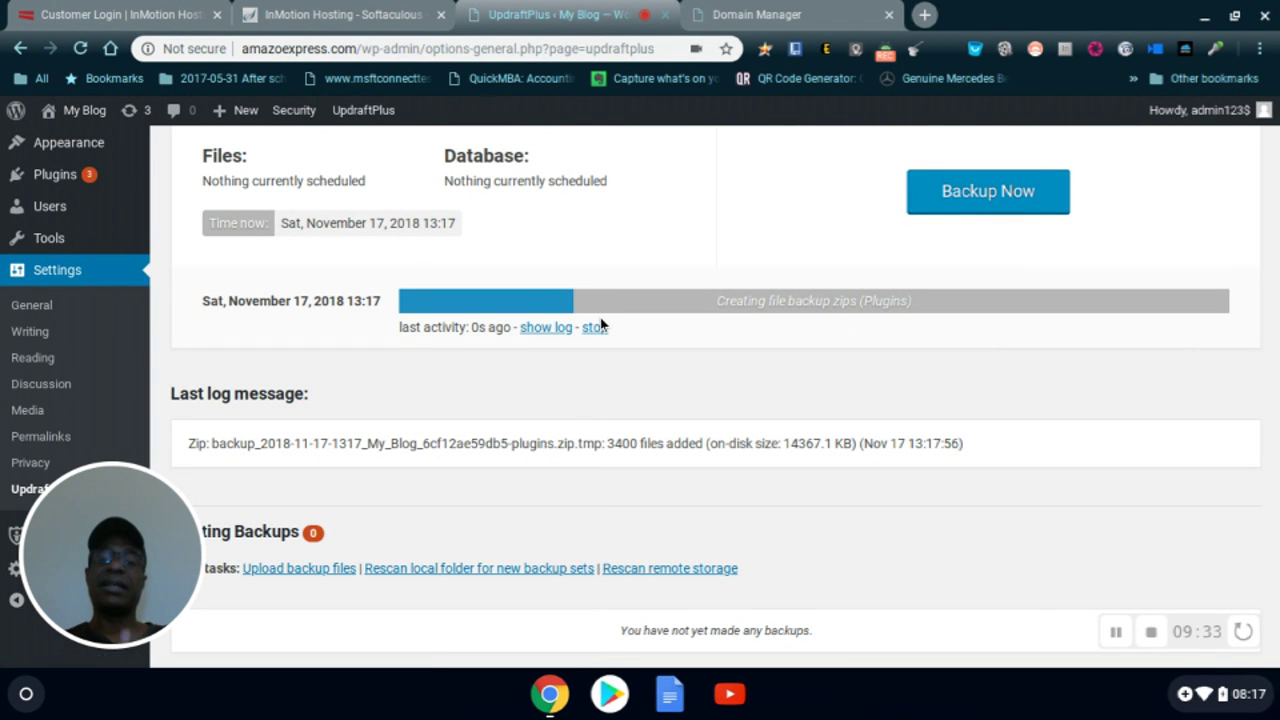
{"action": "scroll", "coordinate": [600, 318], "scroll_direction": "up", "scroll_amount": 1}
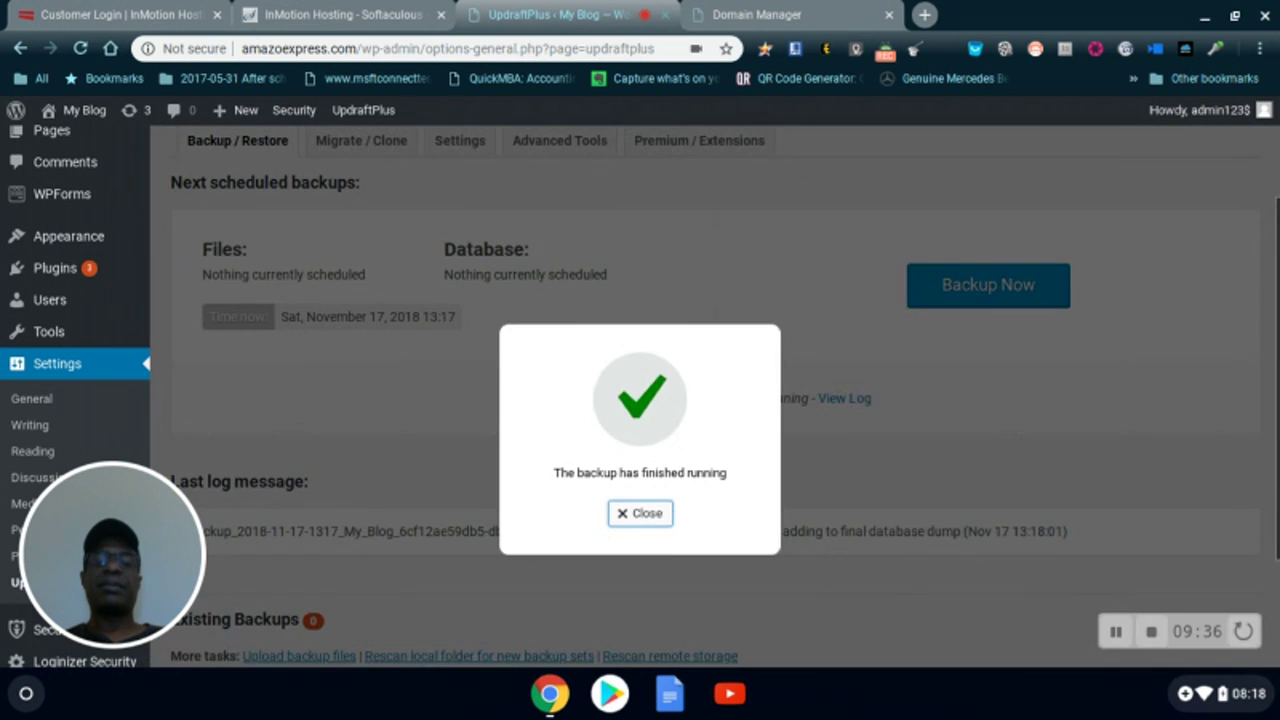
{"action": "left_click", "coordinate": [636, 514]}
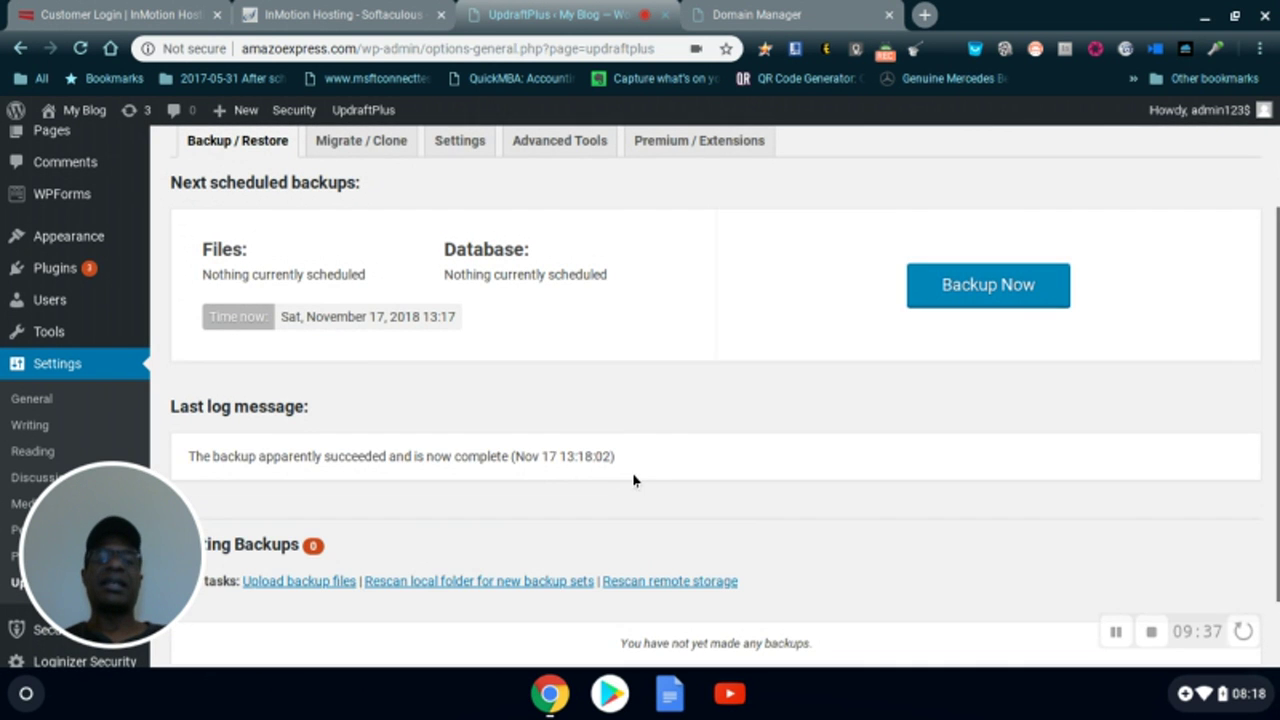
{"action": "scroll", "coordinate": [640, 465], "scroll_direction": "up", "scroll_amount": 1}
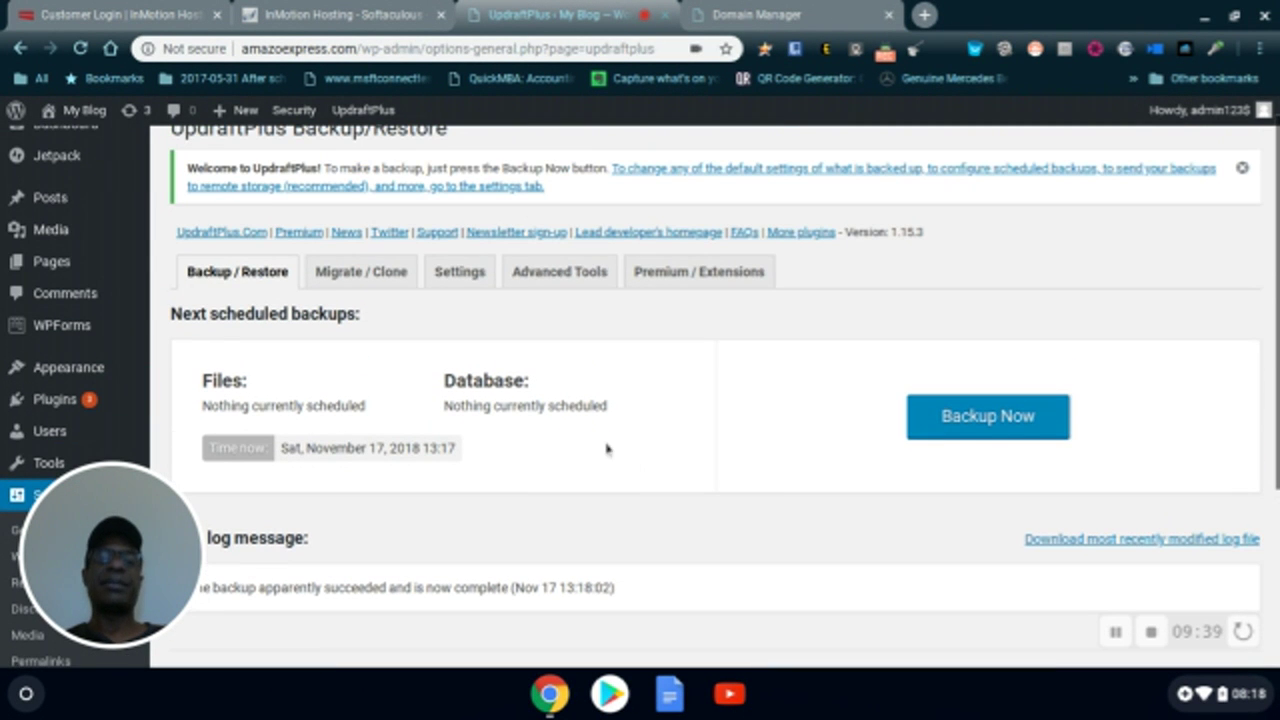
- On the Settings tab, schedule files backups every 4 hours, retaining 4 backups
{"action": "left_click", "coordinate": [457, 274]}
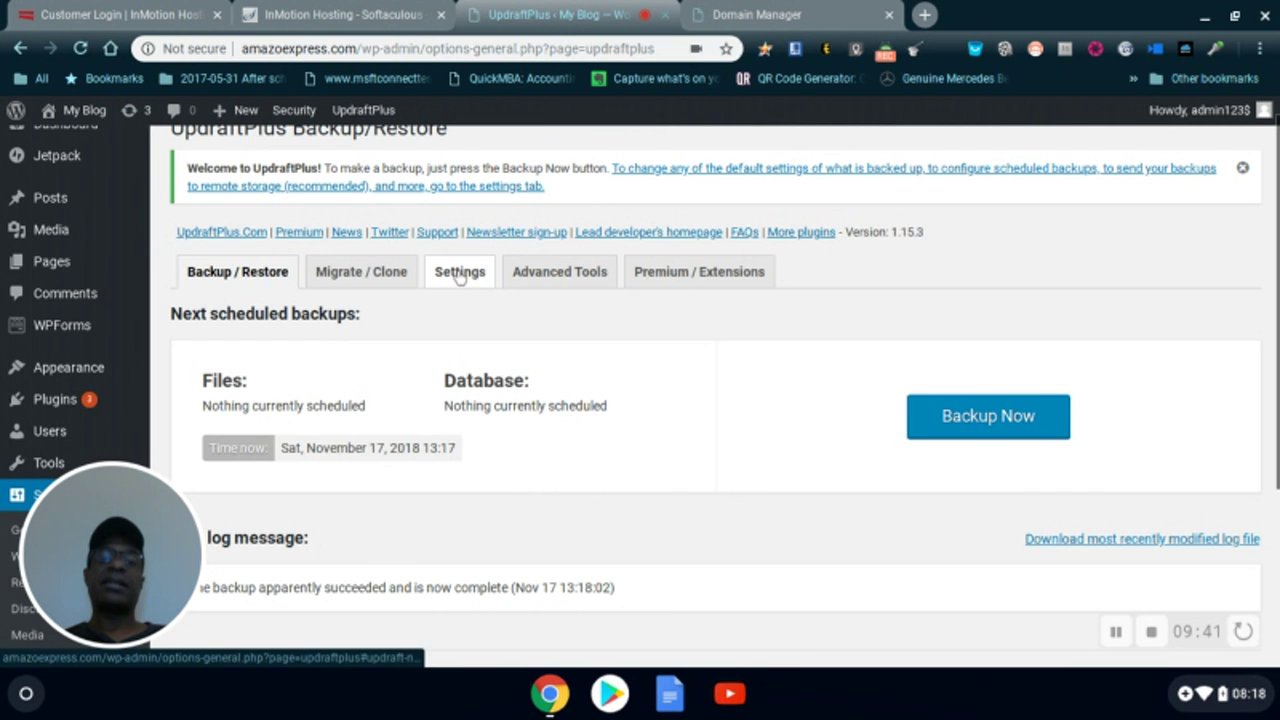
{"action": "scroll", "coordinate": [551, 406], "scroll_direction": "down", "scroll_amount": 2}
{"action": "scroll", "coordinate": [551, 406], "scroll_direction": "up", "scroll_amount": 2}
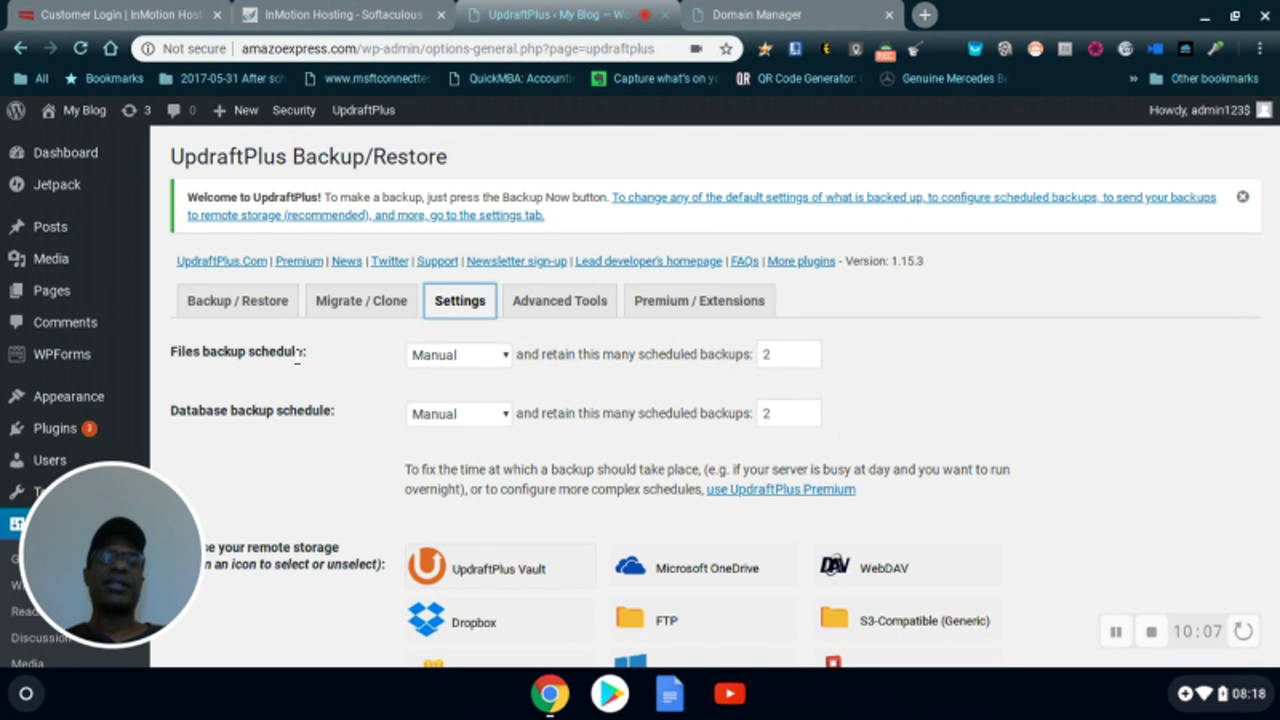
{"action": "left_click", "coordinate": [502, 356]}
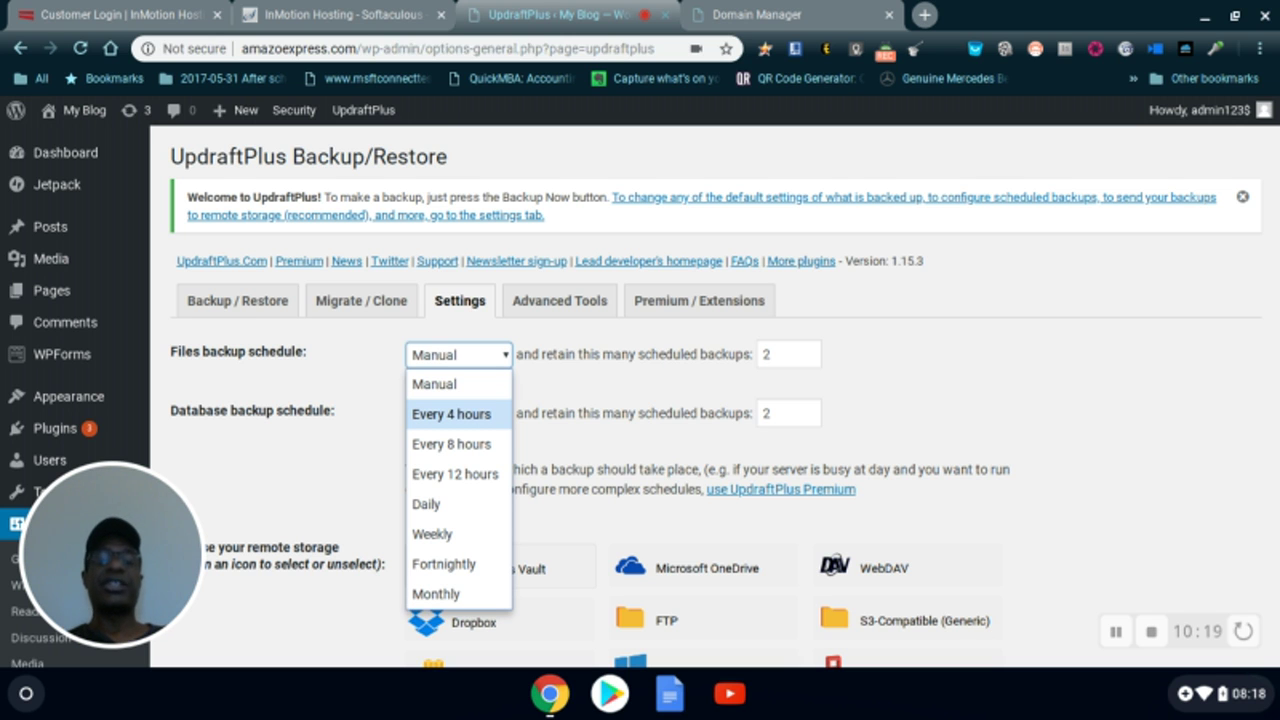
{"action": "left_click", "coordinate": [452, 423]}
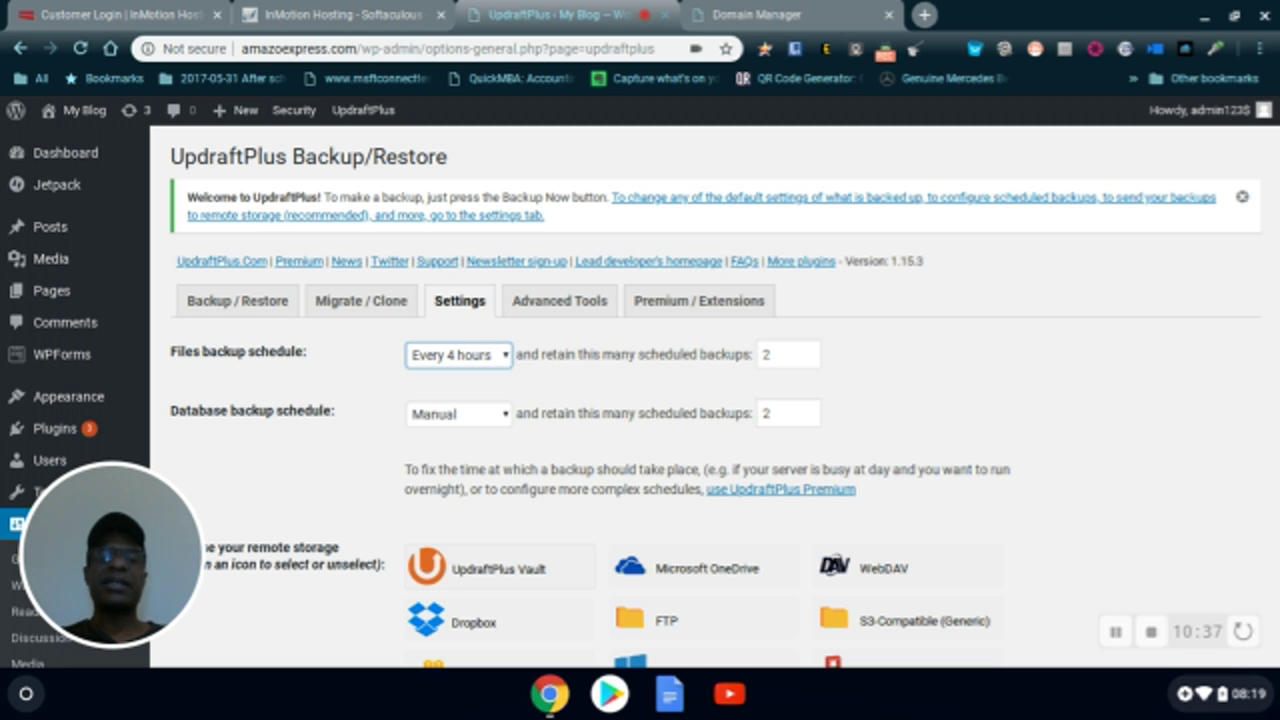
{"action": "left_click", "coordinate": [509, 362]}
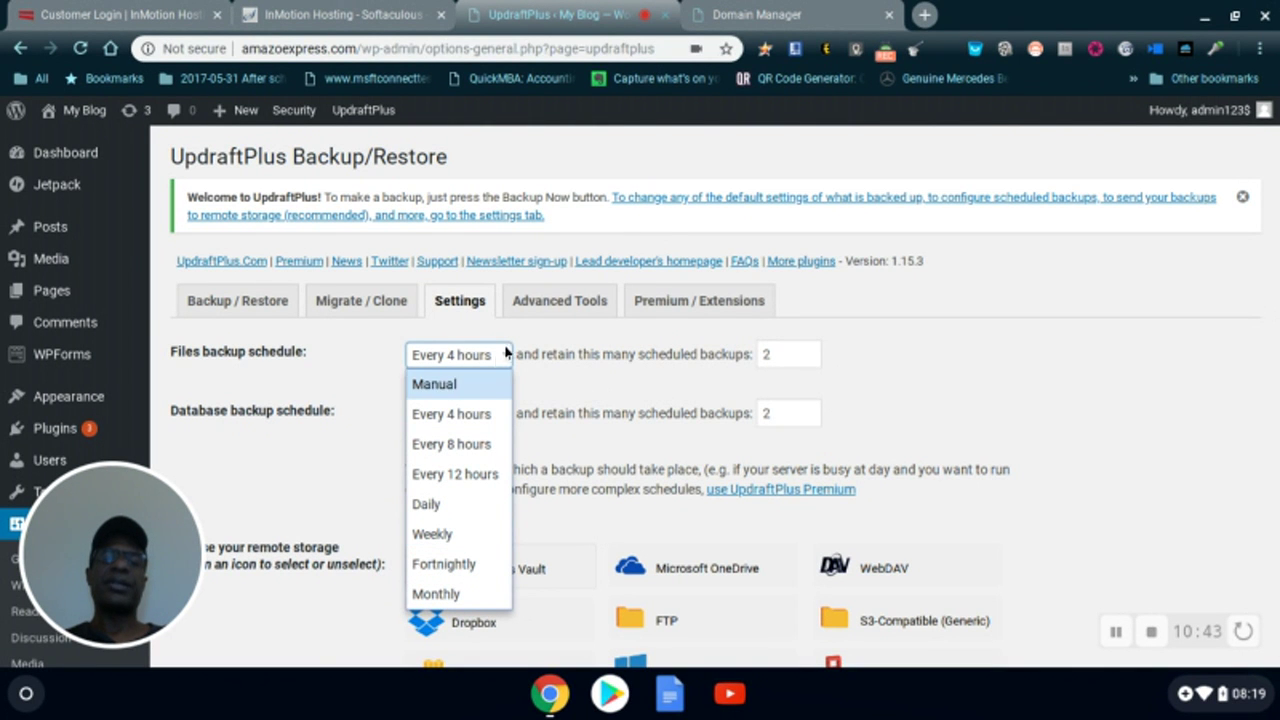
{"action": "left_click", "coordinate": [460, 414]}
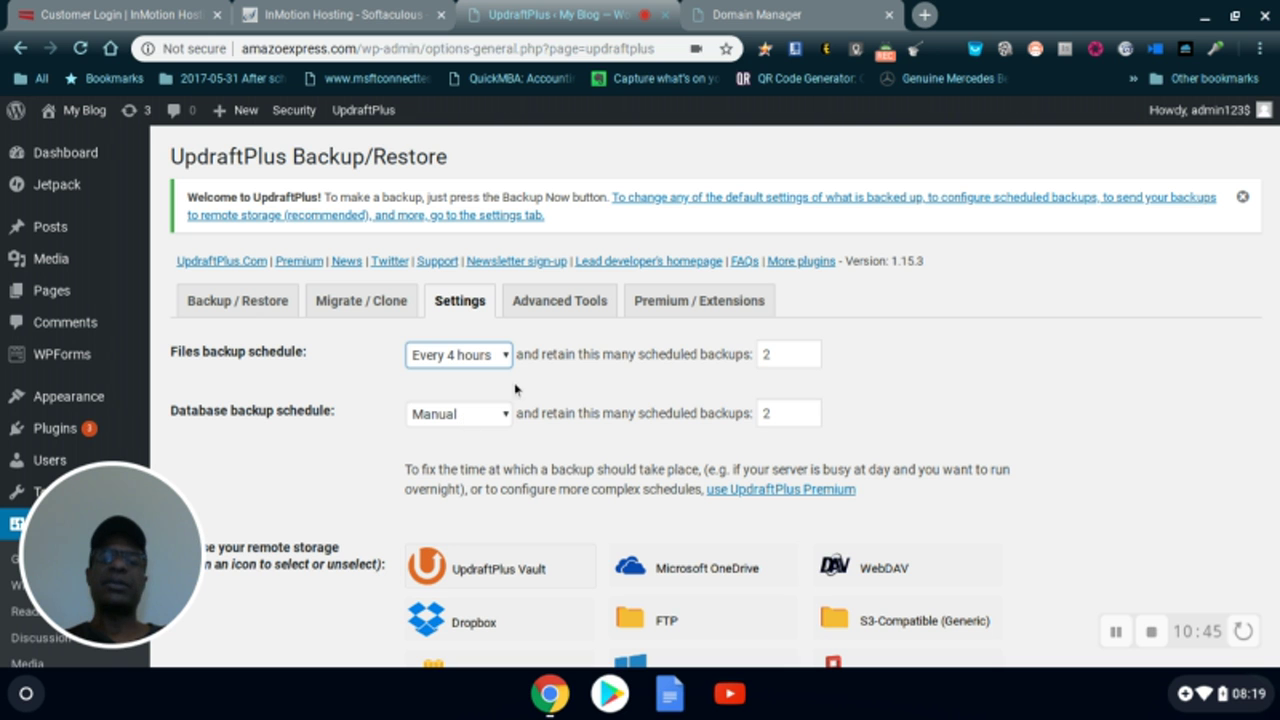
{"action": "left_click", "coordinate": [772, 355]}
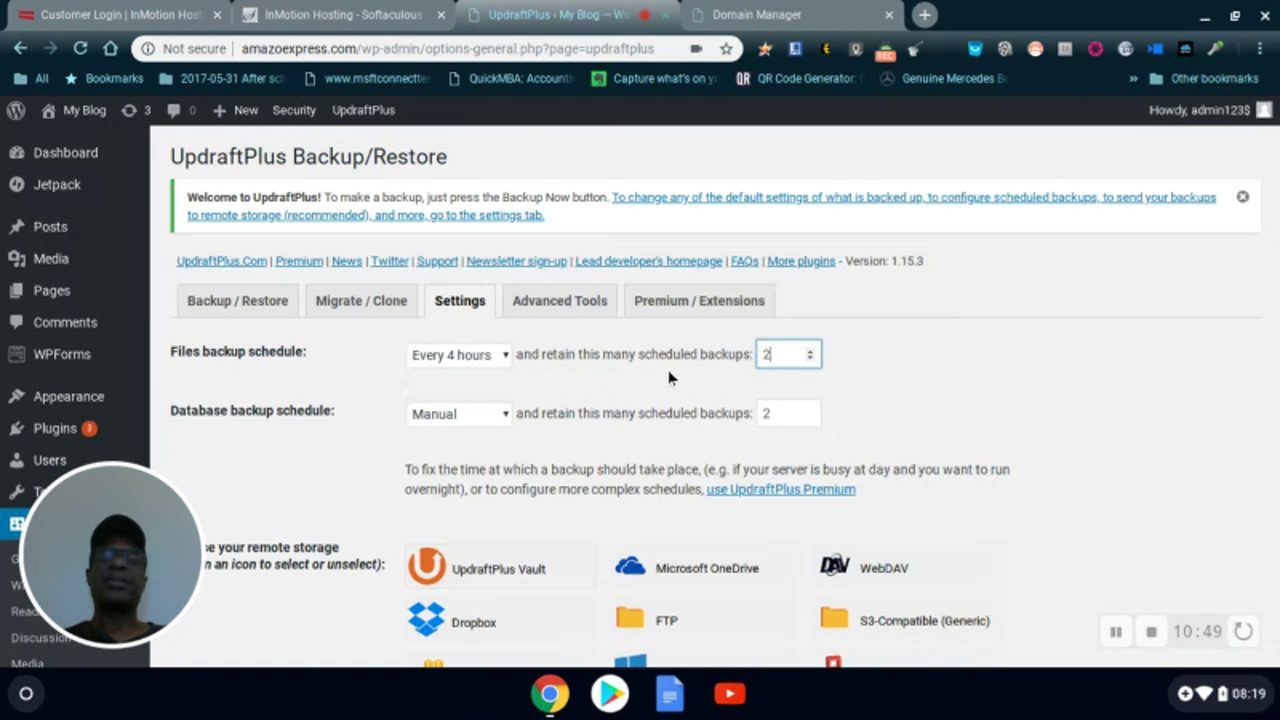
{"action": "left_click", "coordinate": [810, 350]}
{"action": "left_click", "coordinate": [810, 351]}
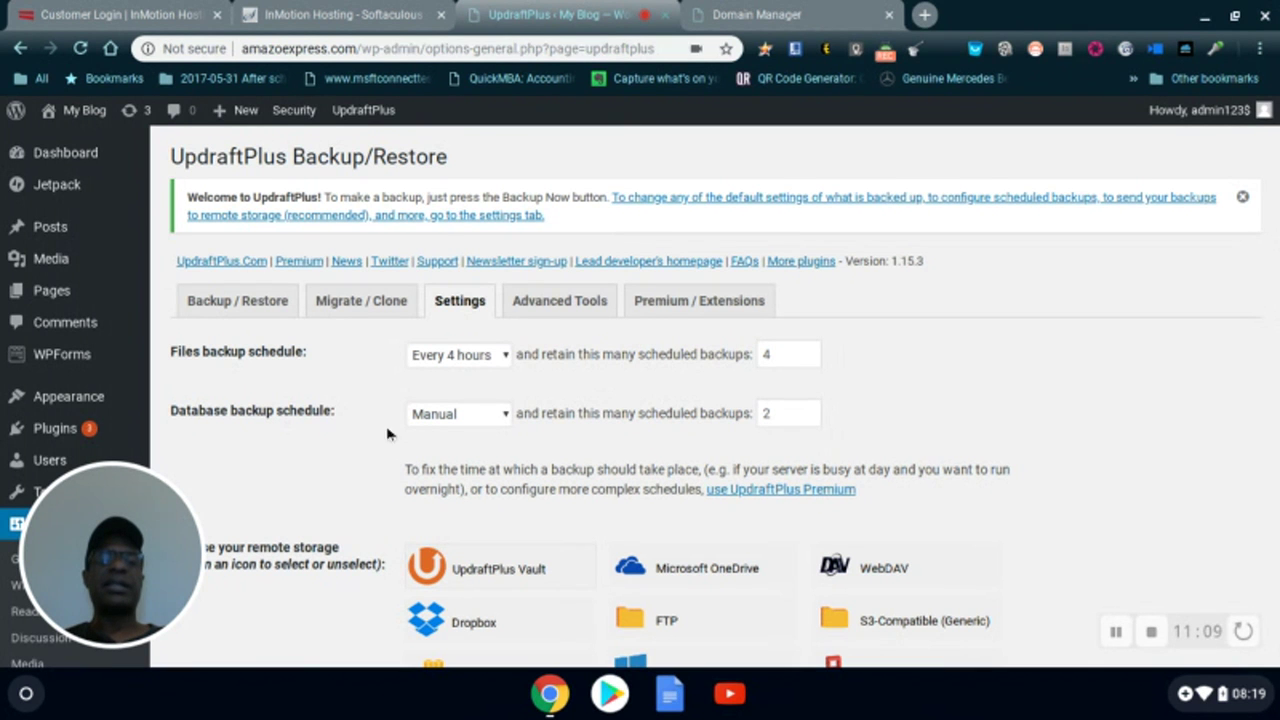
- Schedule database backups every 4 hours, retaining 4 backups
{"action": "left_click", "coordinate": [507, 420]}
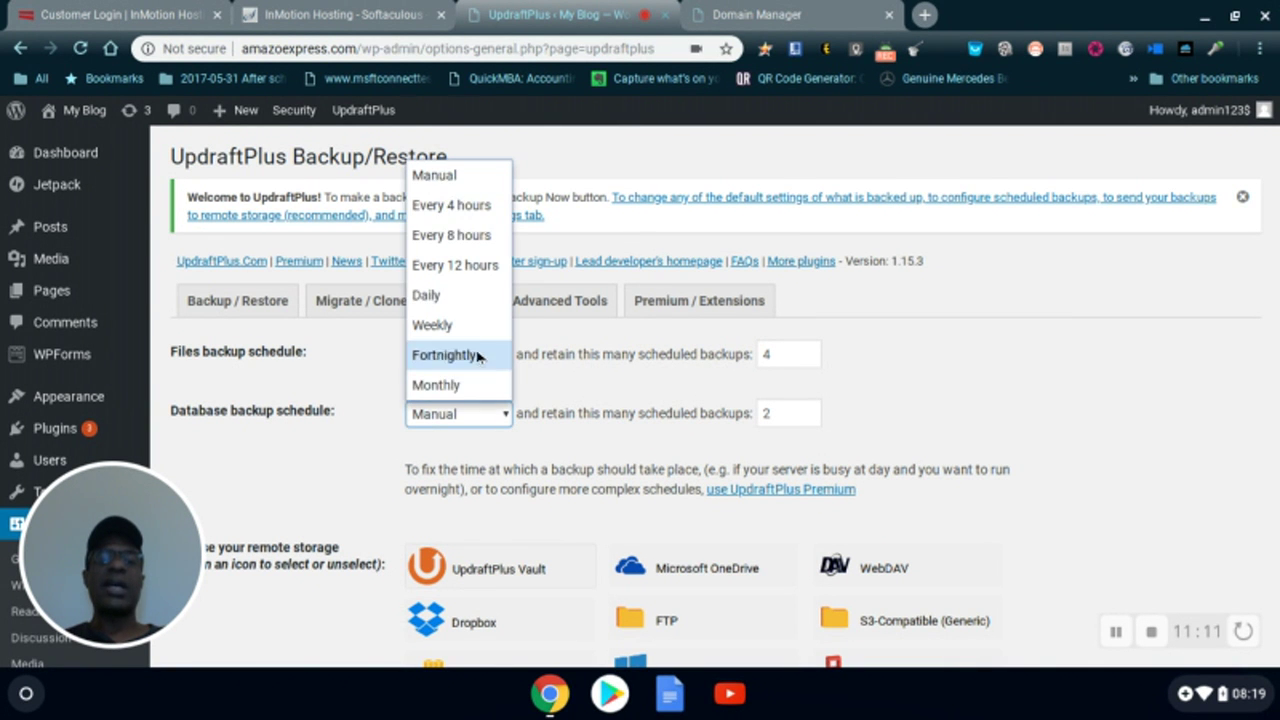
{"action": "left_click", "coordinate": [476, 206]}
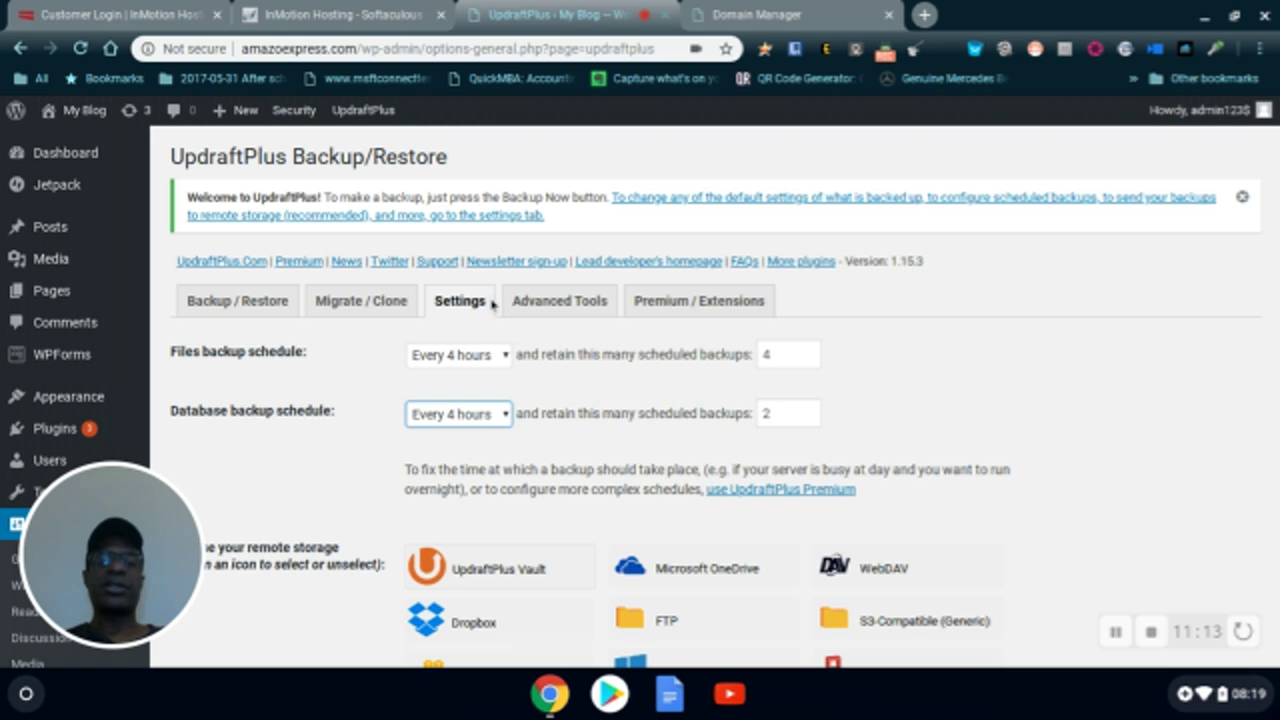
{"action": "left_click", "coordinate": [813, 418]}
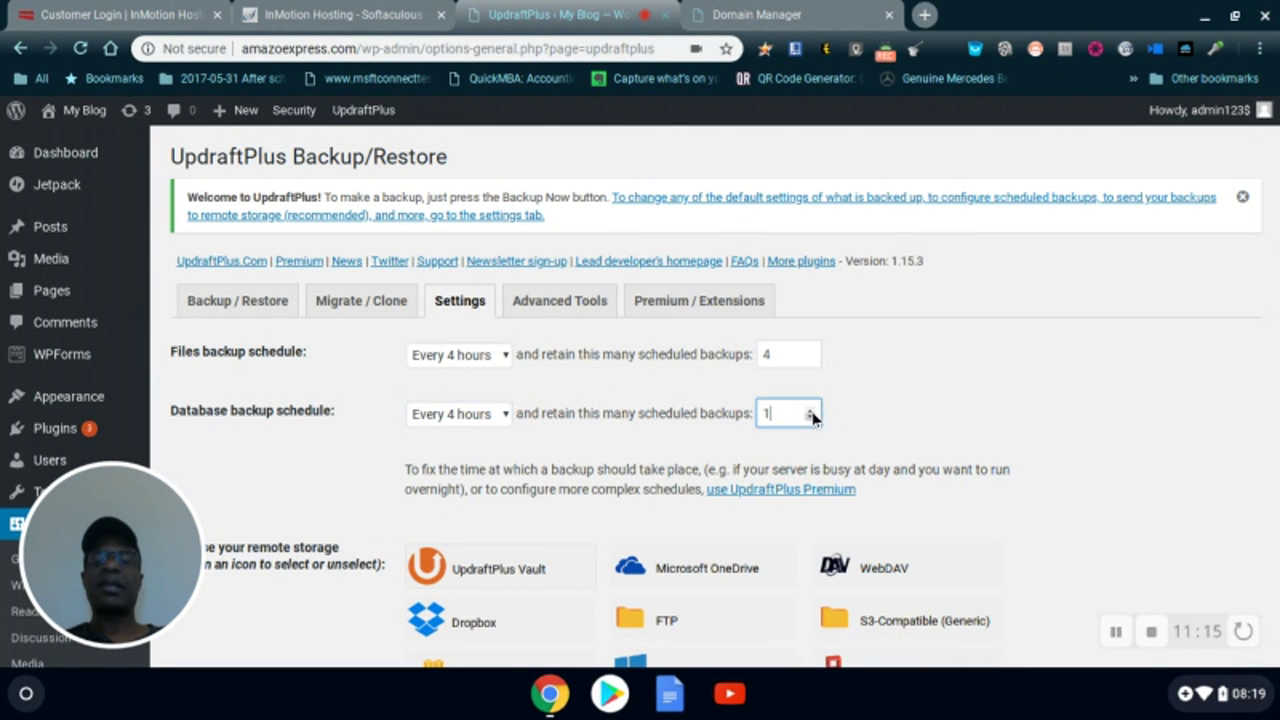
{"action": "left_click", "coordinate": [811, 410]}
{"action": "left_click", "coordinate": [811, 410]}
{"action": "left_click", "coordinate": [811, 410]}
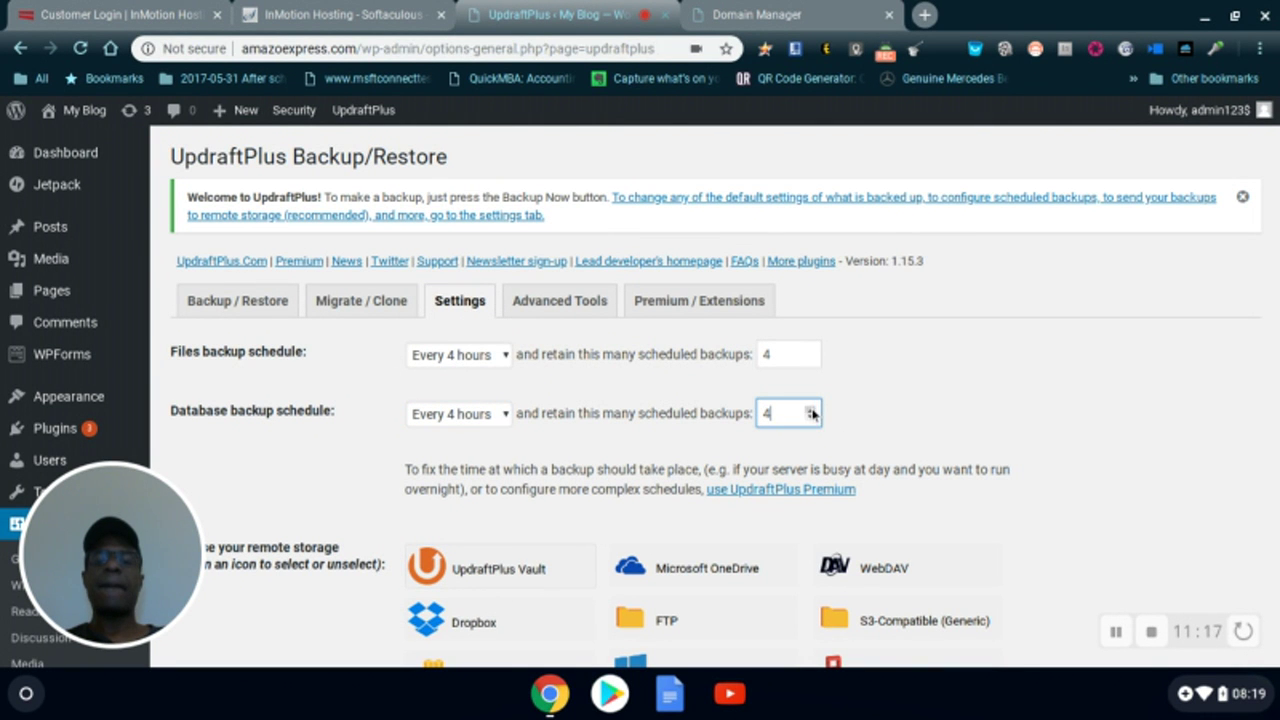
{"action": "left_click", "coordinate": [940, 423]}
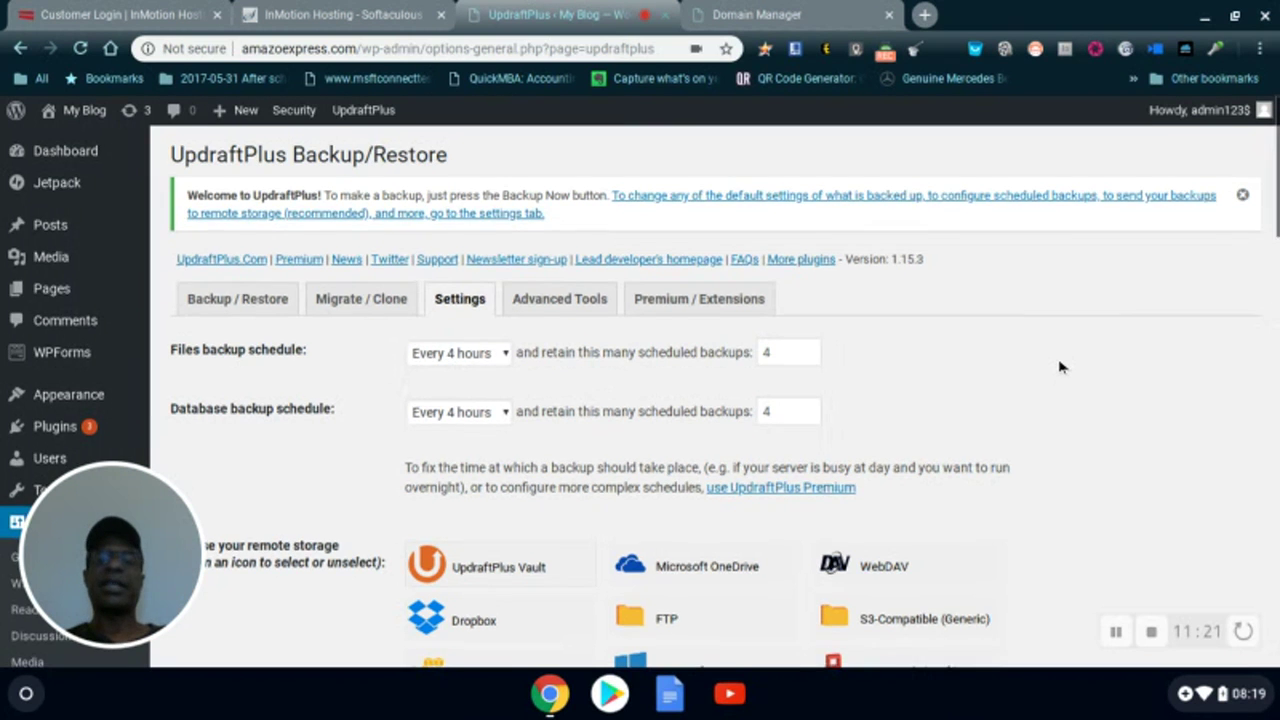
- Toggle Dropbox as a remote storage destination while reviewing the UpdraftPlus settings
{"action": "scroll", "coordinate": [940, 420], "scroll_direction": "down", "scroll_amount": 3}
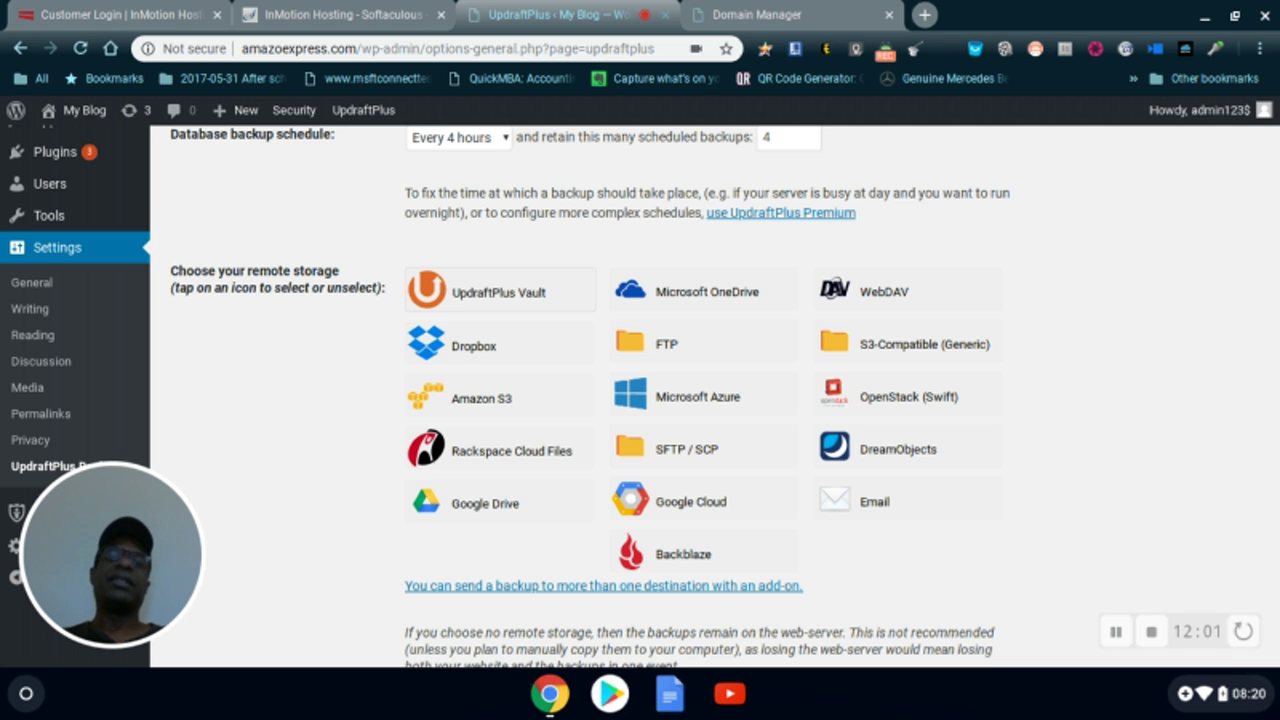
{"action": "left_click", "coordinate": [484, 522]}
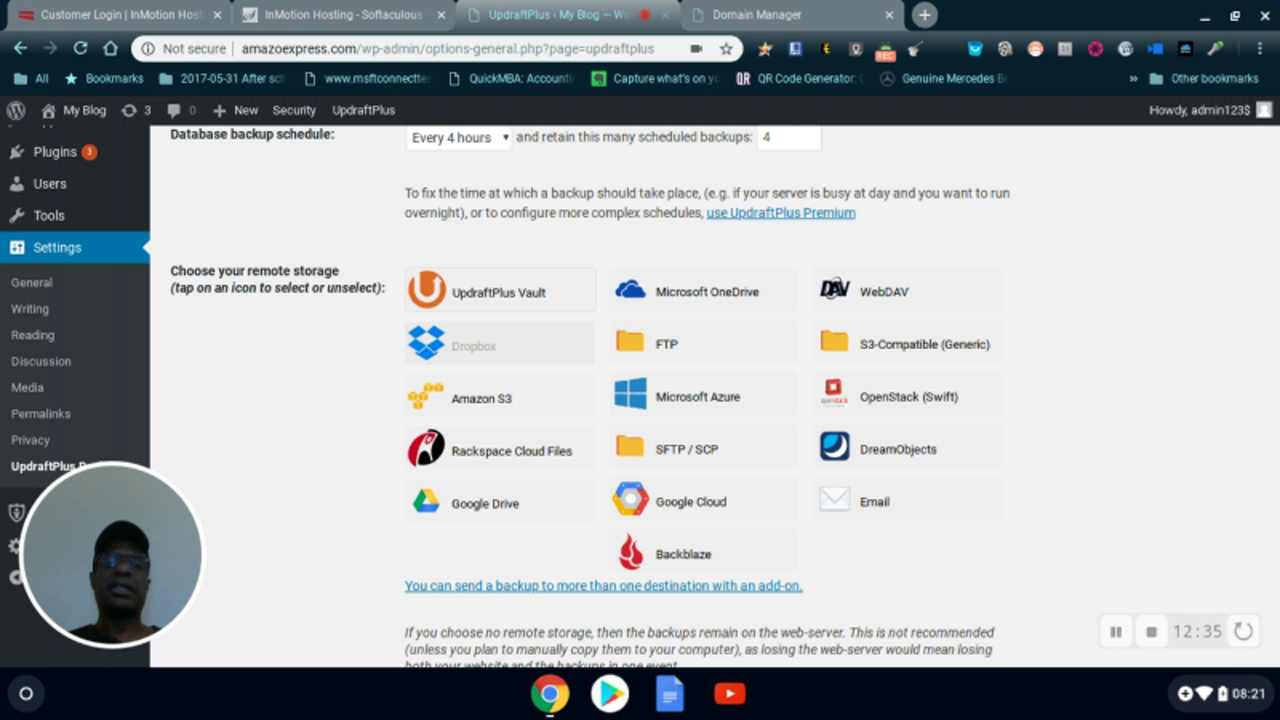
{"action": "scroll", "coordinate": [457, 337], "scroll_direction": "up", "scroll_amount": 3}
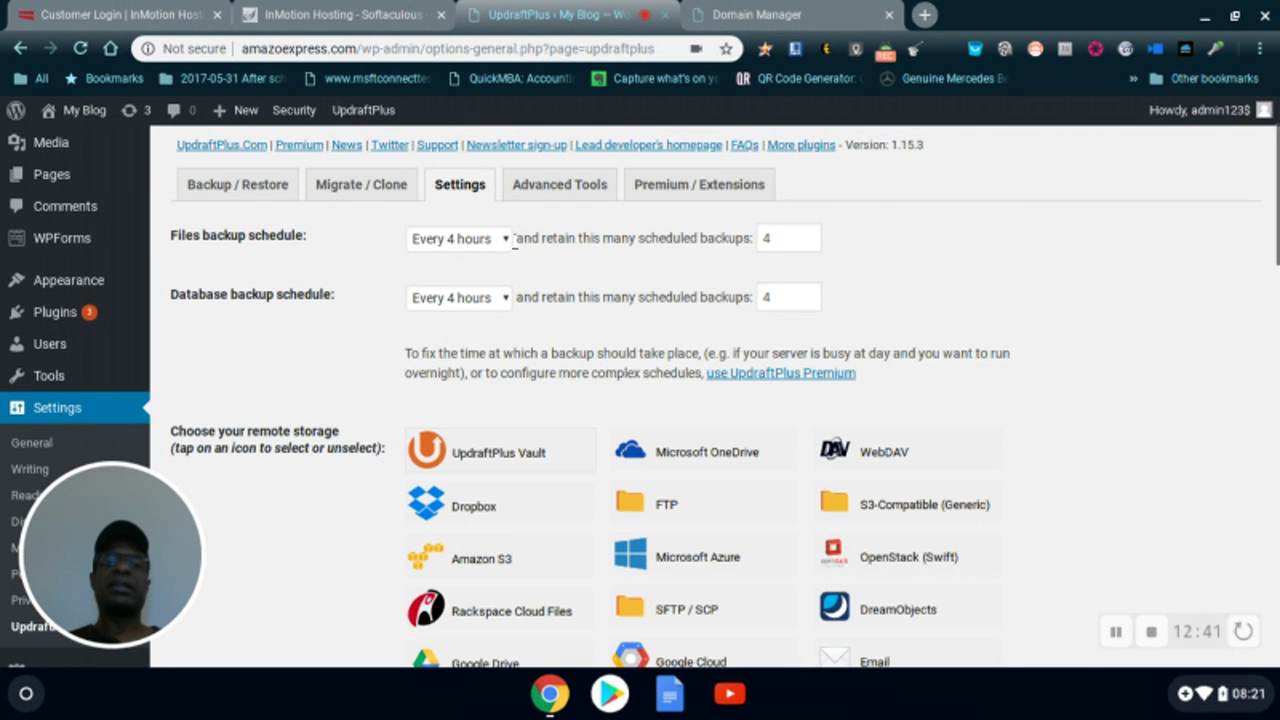
{"action": "scroll", "coordinate": [446, 295], "scroll_direction": "down", "scroll_amount": 3}
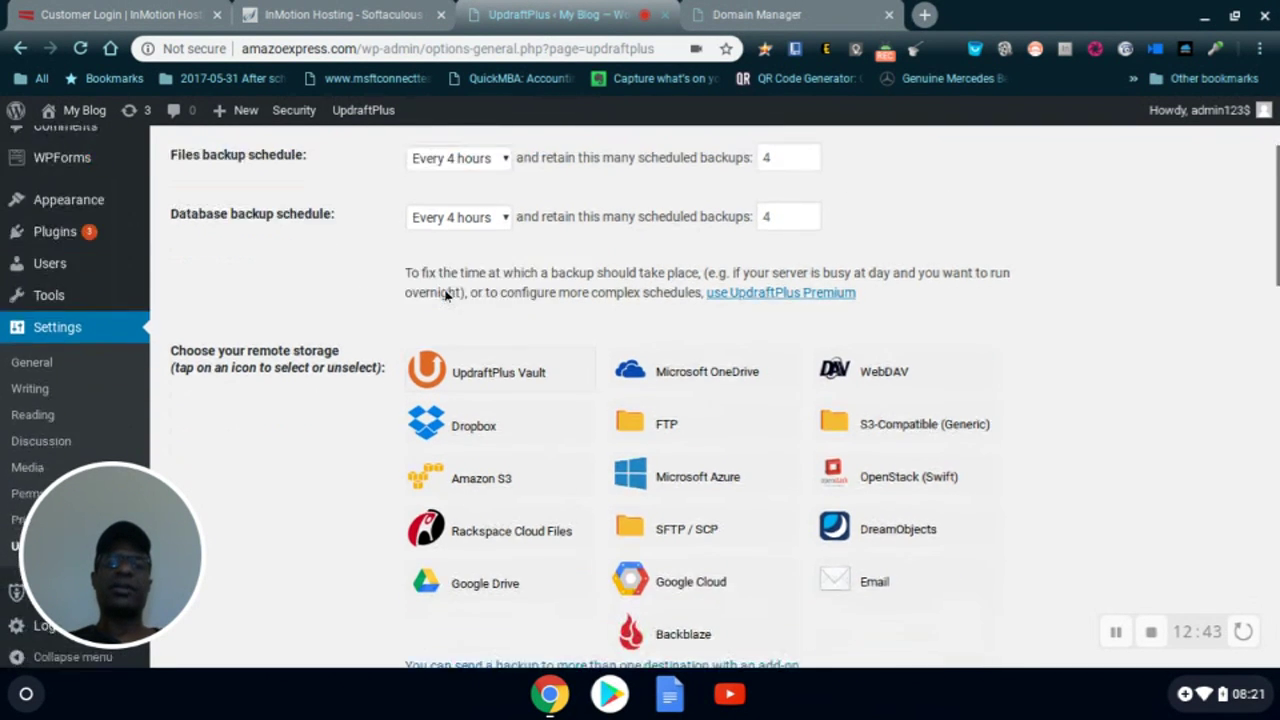
{"action": "scroll", "coordinate": [446, 295], "scroll_direction": "down", "scroll_amount": 3}
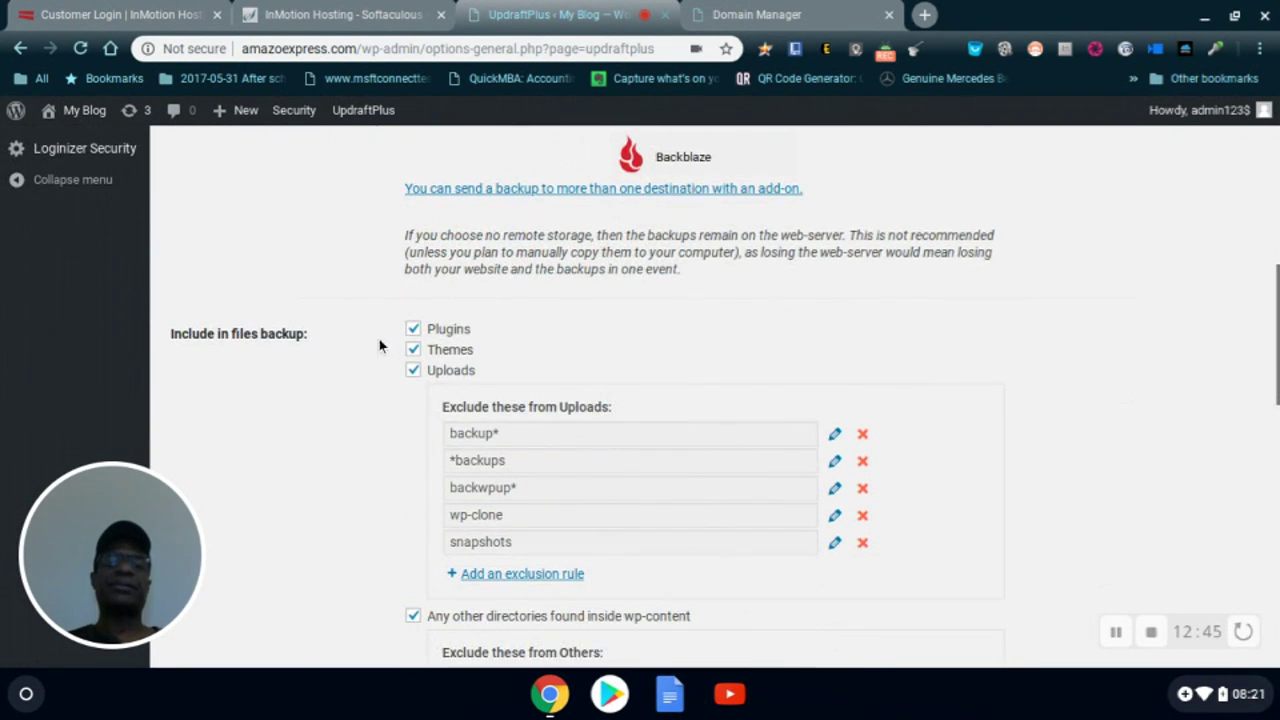
{"action": "scroll", "coordinate": [379, 346], "scroll_direction": "down", "scroll_amount": 1}
{"action": "scroll", "coordinate": [379, 346], "scroll_direction": "down", "scroll_amount": 1}
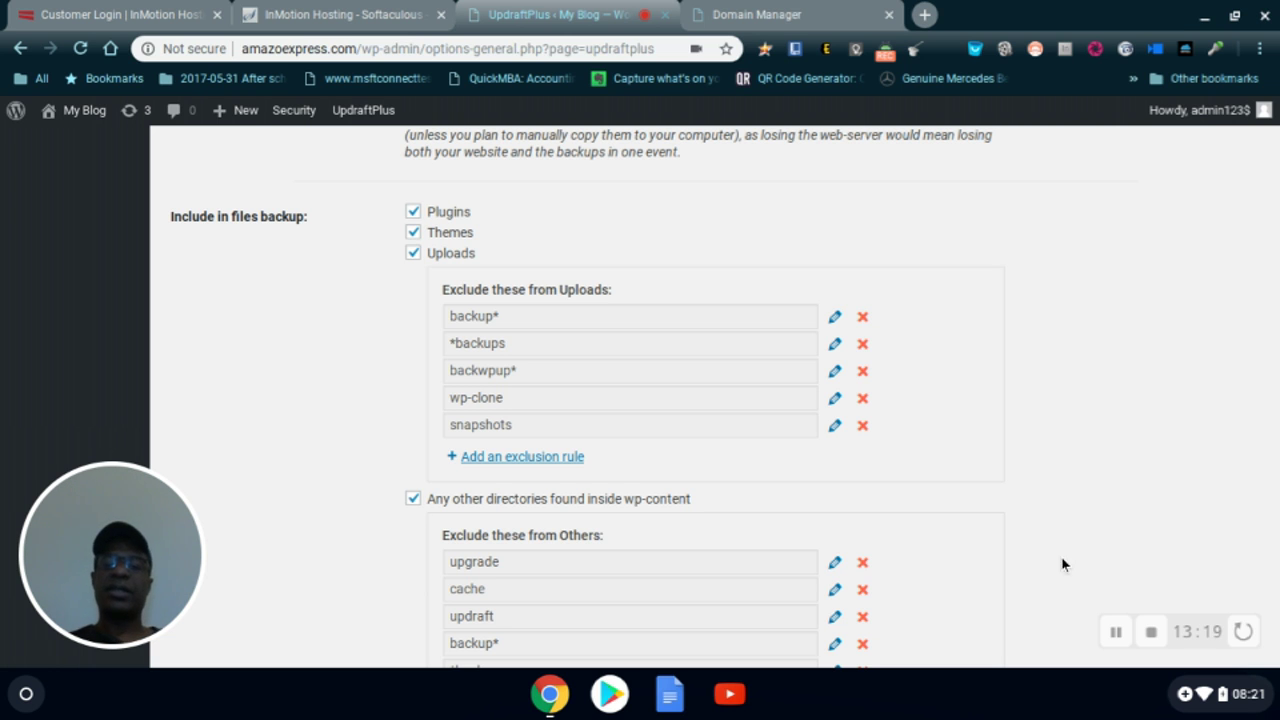
{"action": "scroll", "coordinate": [1060, 458], "scroll_direction": "down", "scroll_amount": 3}
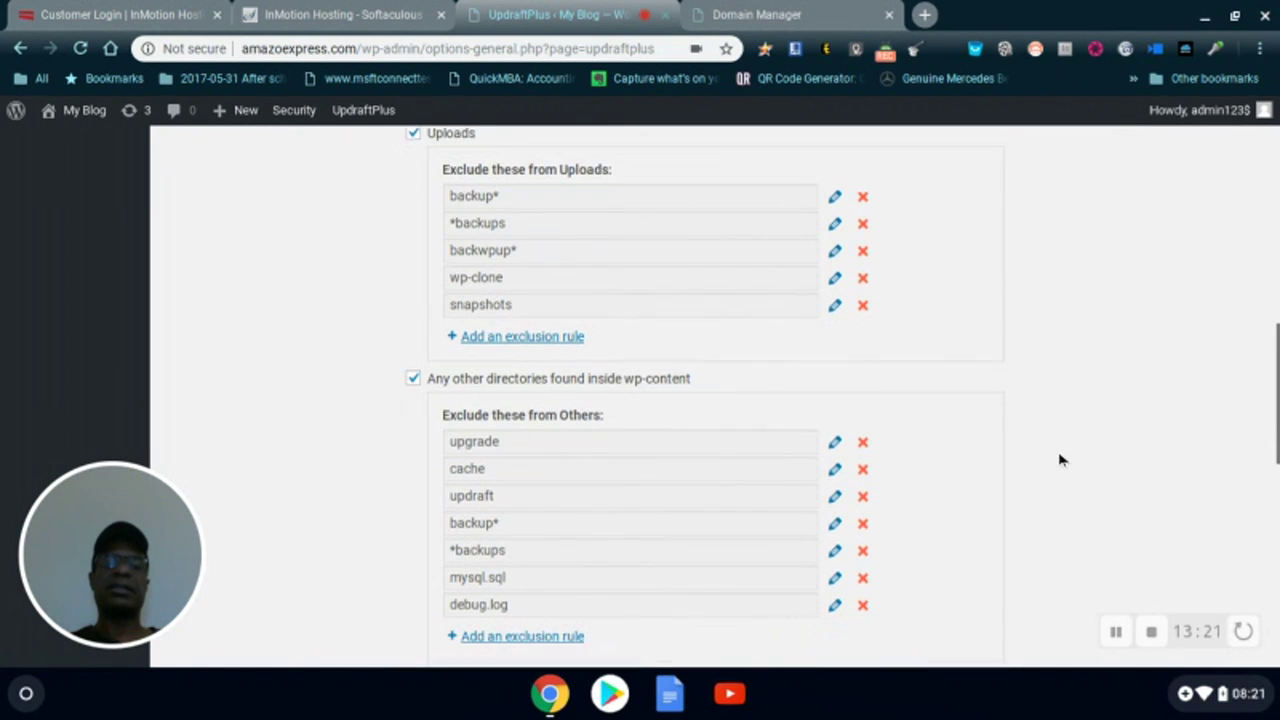
{"action": "scroll", "coordinate": [1061, 460], "scroll_direction": "down", "scroll_amount": 1}
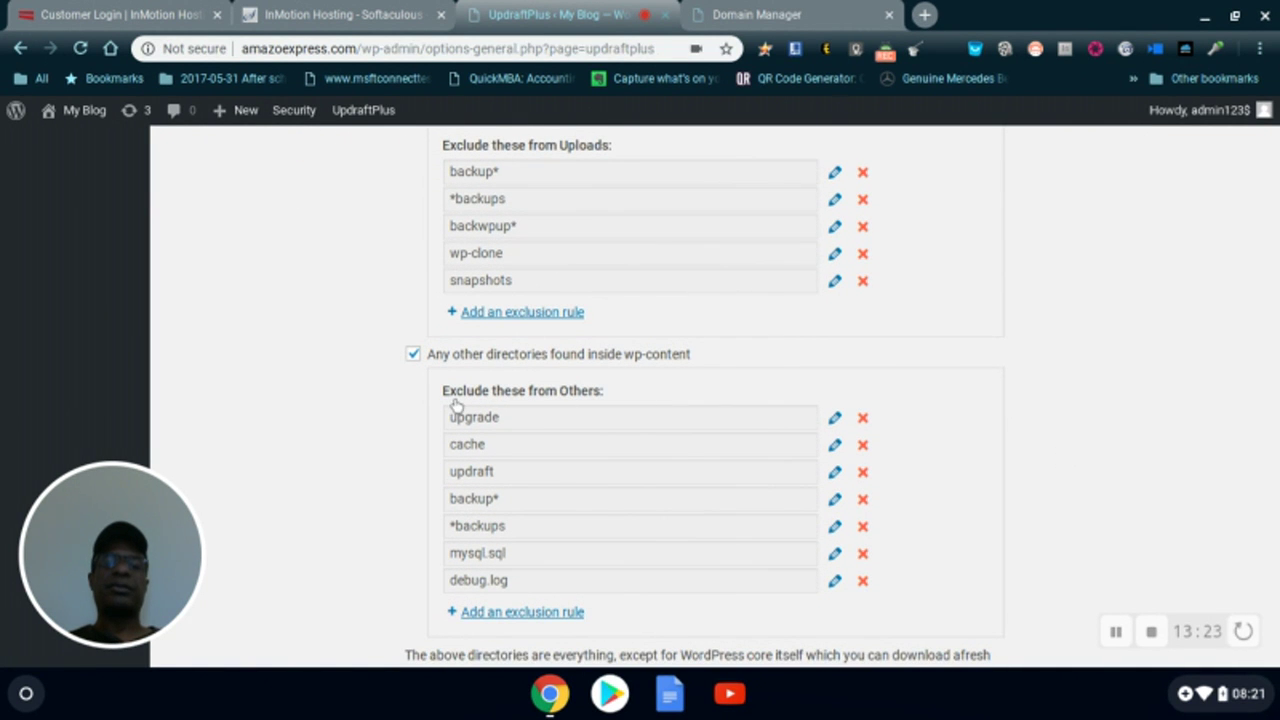
{"action": "scroll", "coordinate": [711, 374], "scroll_direction": "down", "scroll_amount": 6}
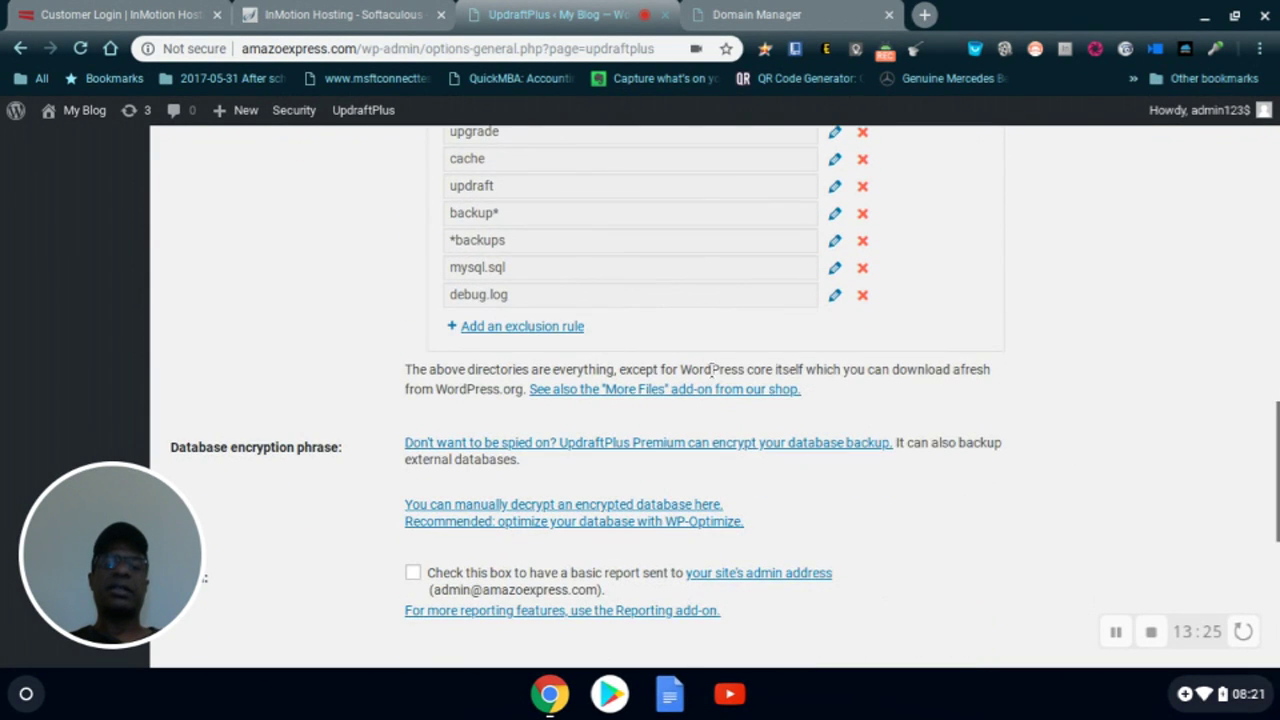
{"action": "scroll", "coordinate": [524, 404], "scroll_direction": "down", "scroll_amount": 5}
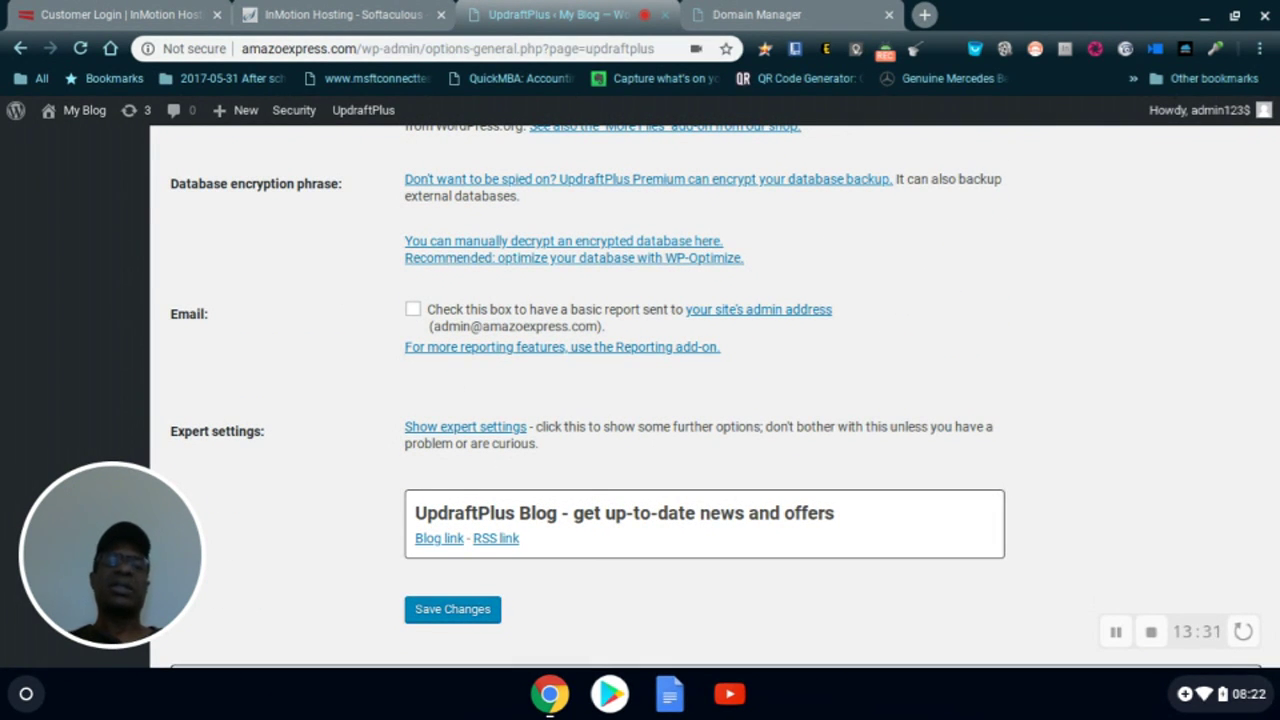
{"action": "scroll", "coordinate": [417, 306], "scroll_direction": "down", "scroll_amount": 2}
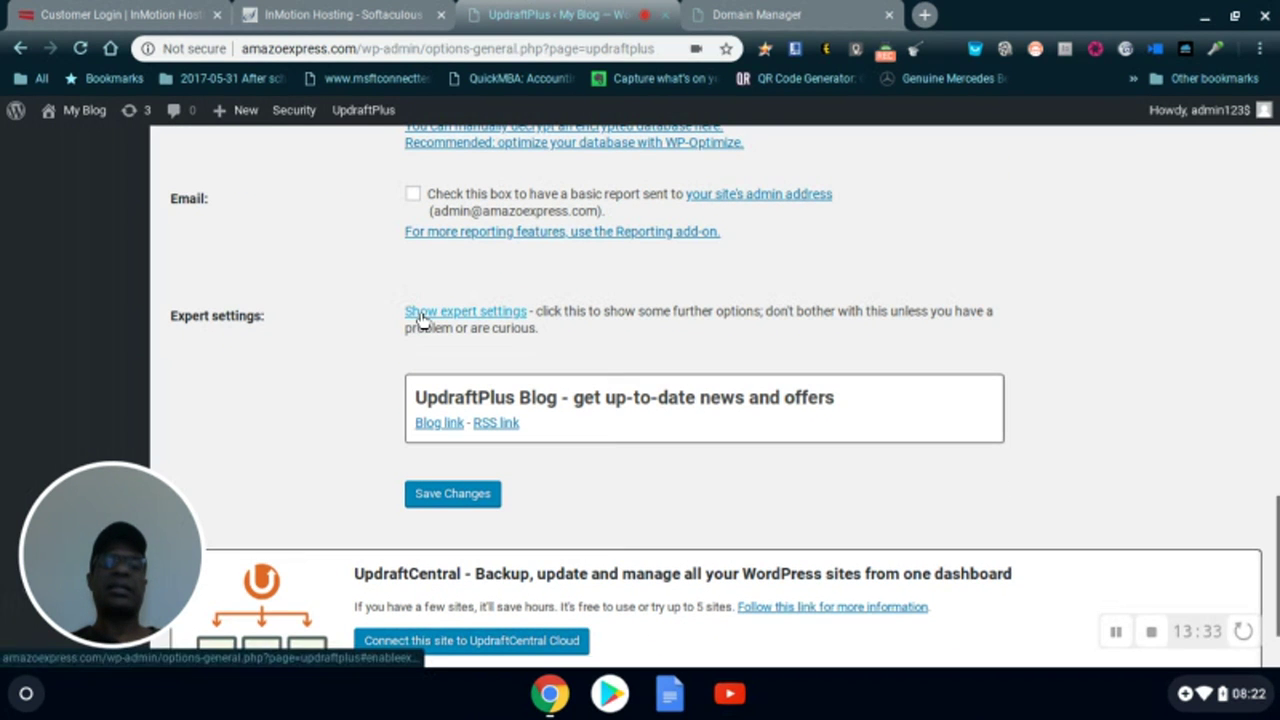
- Save the UpdraftPlus settings and view the Backup / Restore tab's next scheduled backups
{"action": "left_click", "coordinate": [452, 495]}
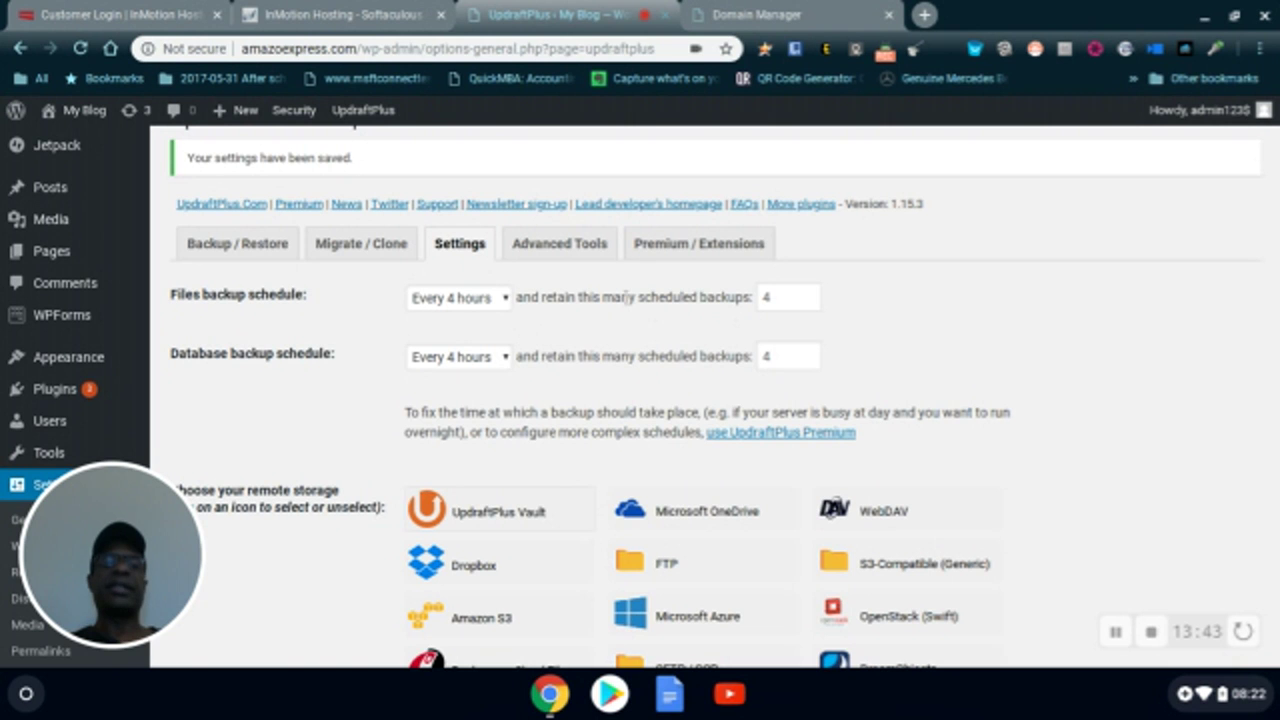
{"action": "left_click", "coordinate": [234, 248]}
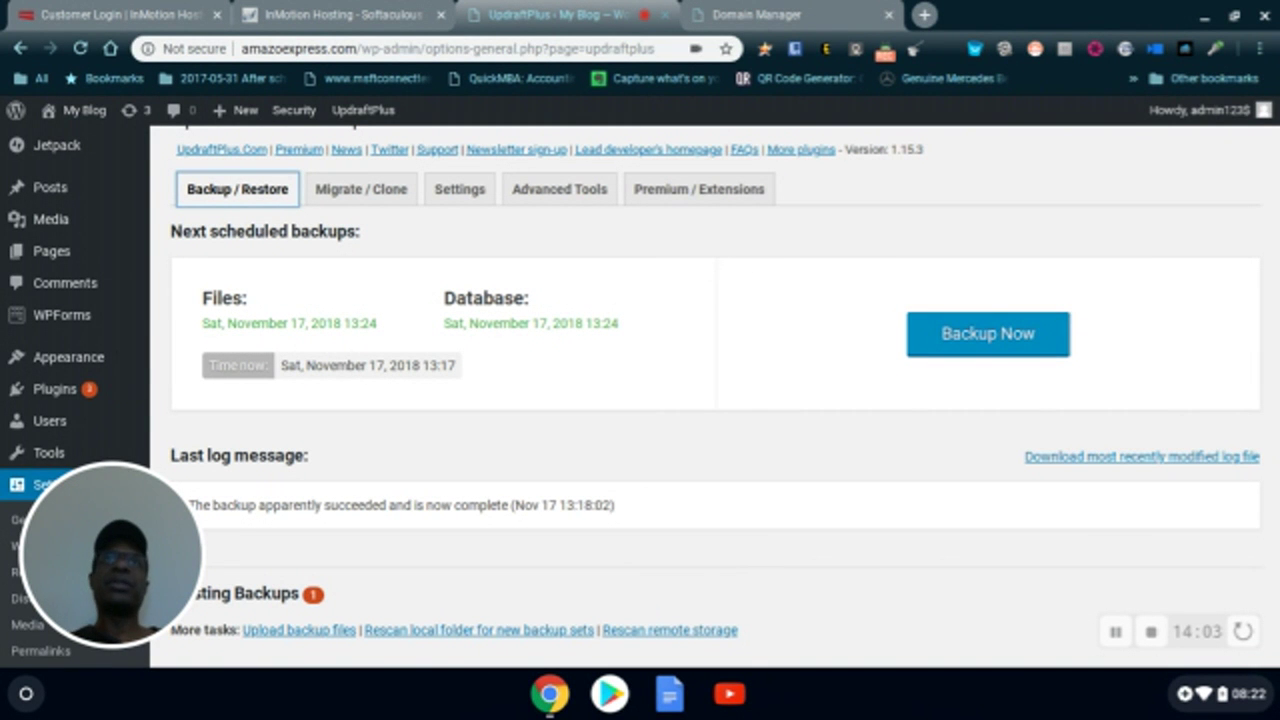
{"action": "left_click", "coordinate": [463, 186]}
{"action": "scroll", "coordinate": [454, 320], "scroll_direction": "up", "scroll_amount": 1}
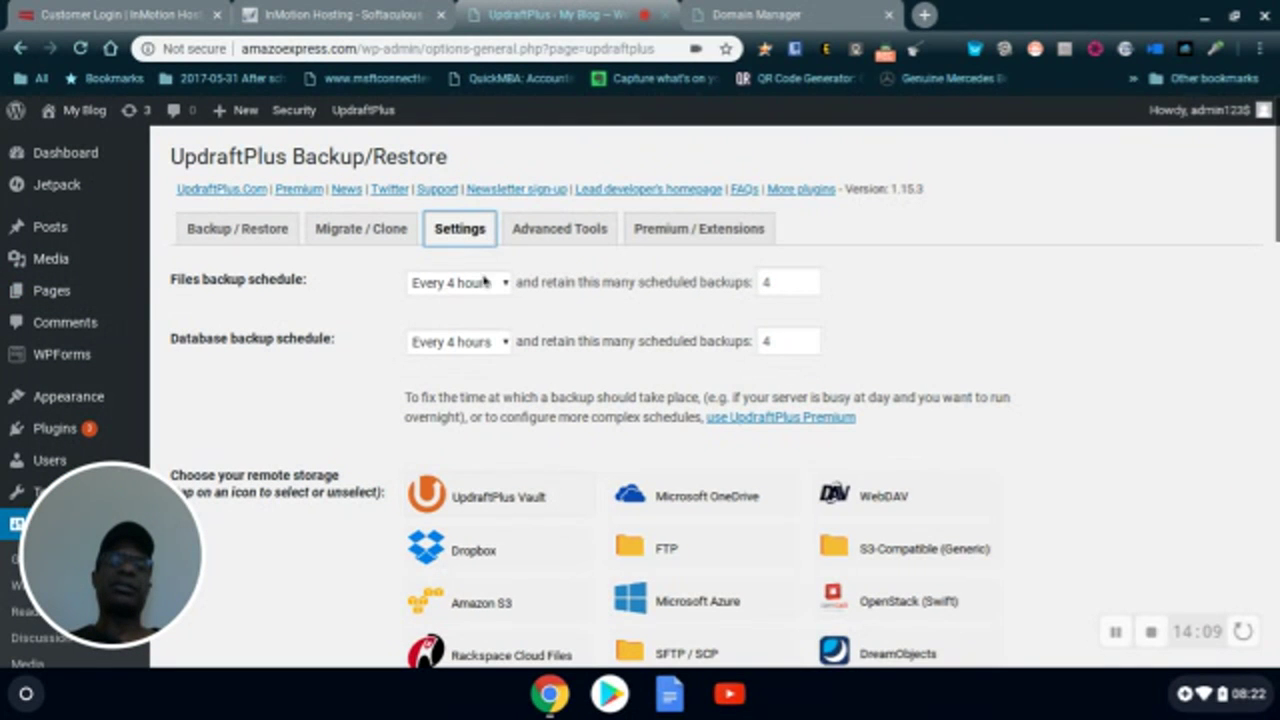
{"action": "left_click", "coordinate": [211, 228]}
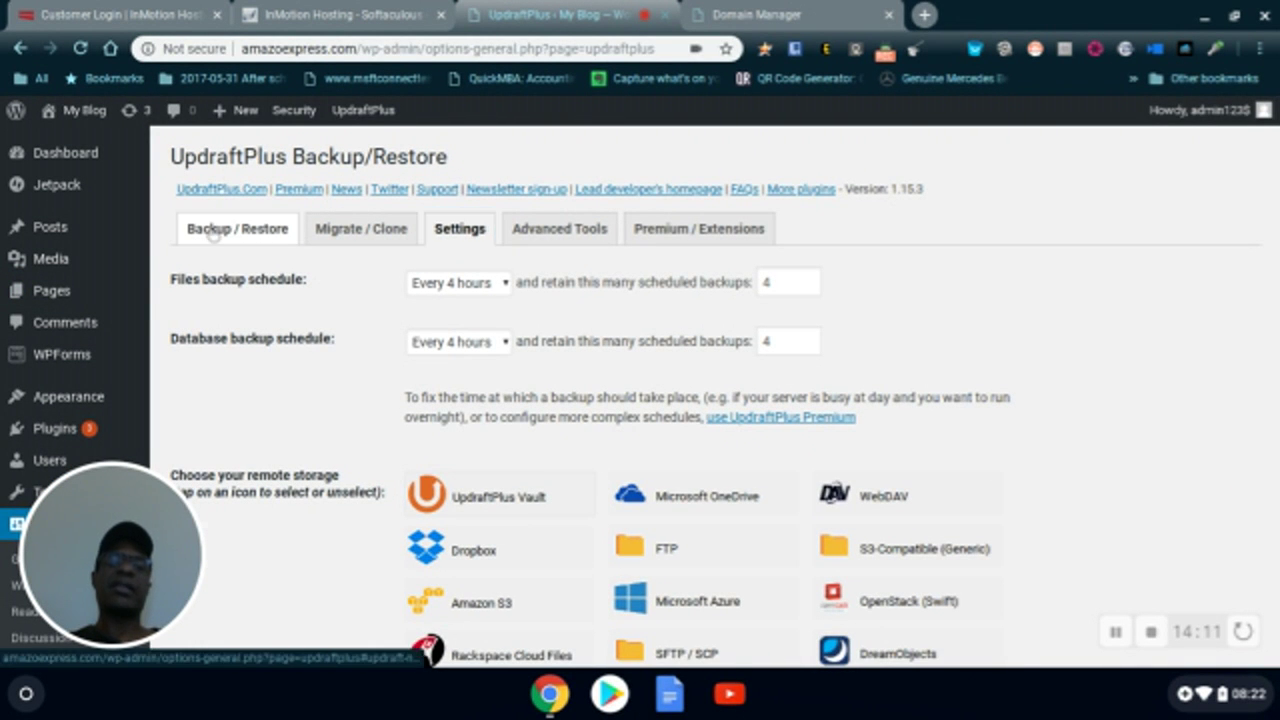
- Run a second one-time backup of database and files, then close the finished dialog
{"action": "left_click", "coordinate": [971, 380]}
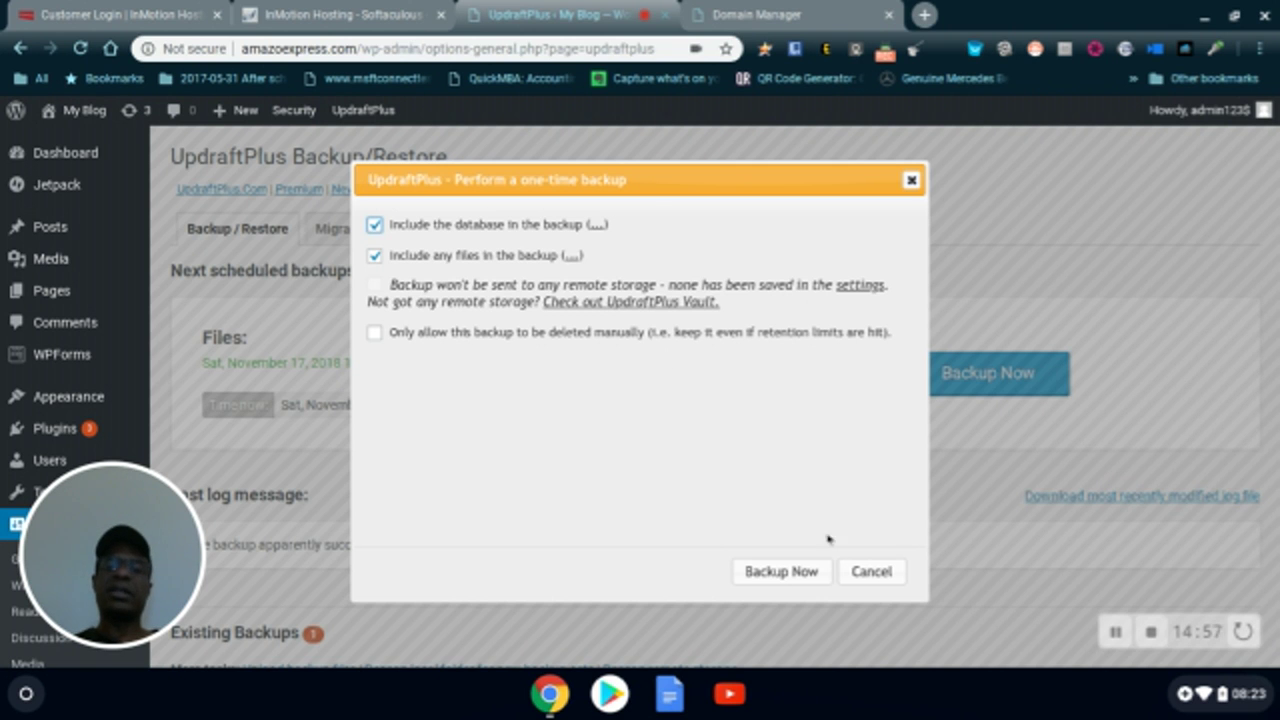
{"action": "left_click", "coordinate": [782, 574]}
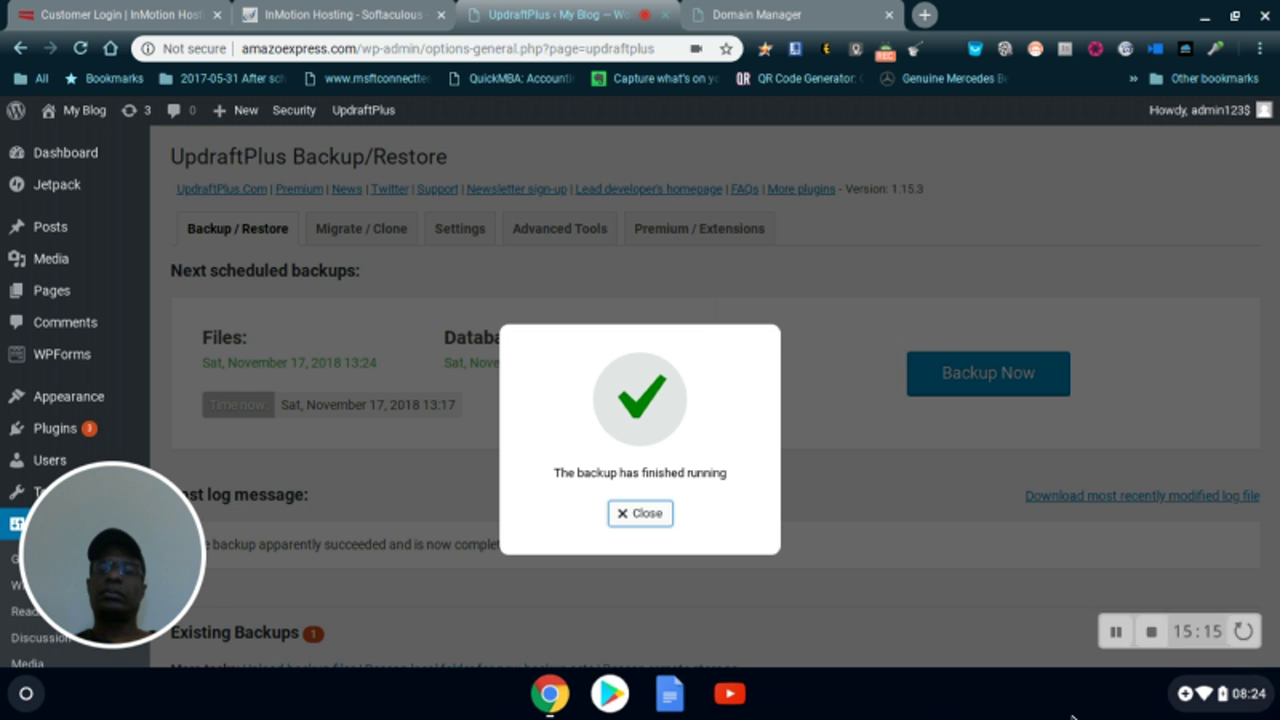
{"action": "left_click", "coordinate": [503, 634]}
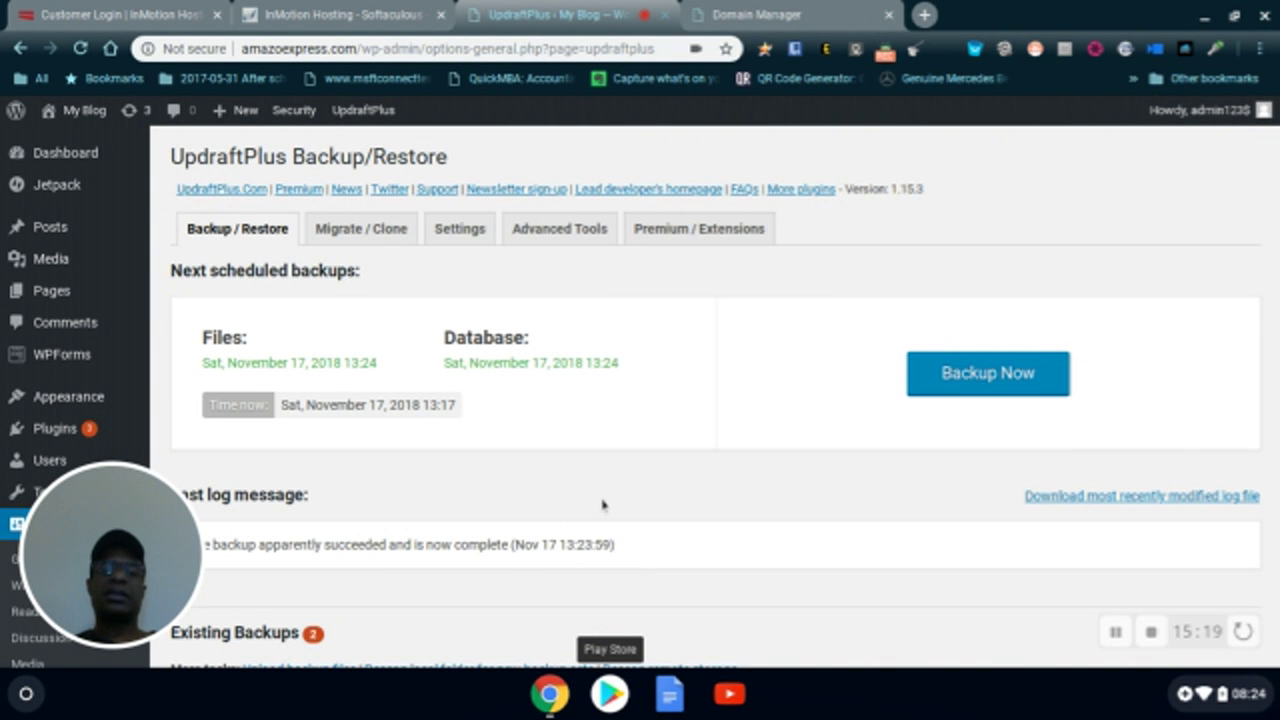
- Scroll through the Existing Backups table to confirm the two Nov 17, 2018 backups
{"action": "scroll", "coordinate": [602, 504], "scroll_direction": "down", "scroll_amount": 3}
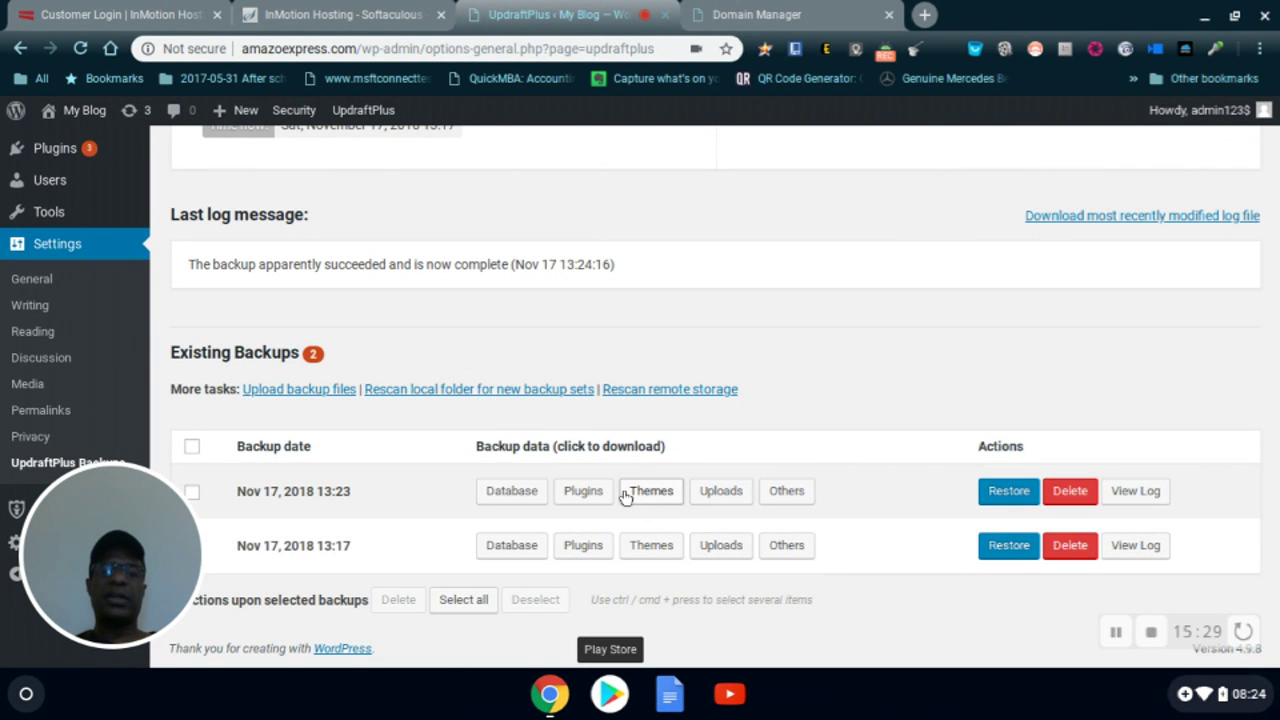
{"action": "scroll", "coordinate": [641, 440], "scroll_direction": "up", "scroll_amount": 3}
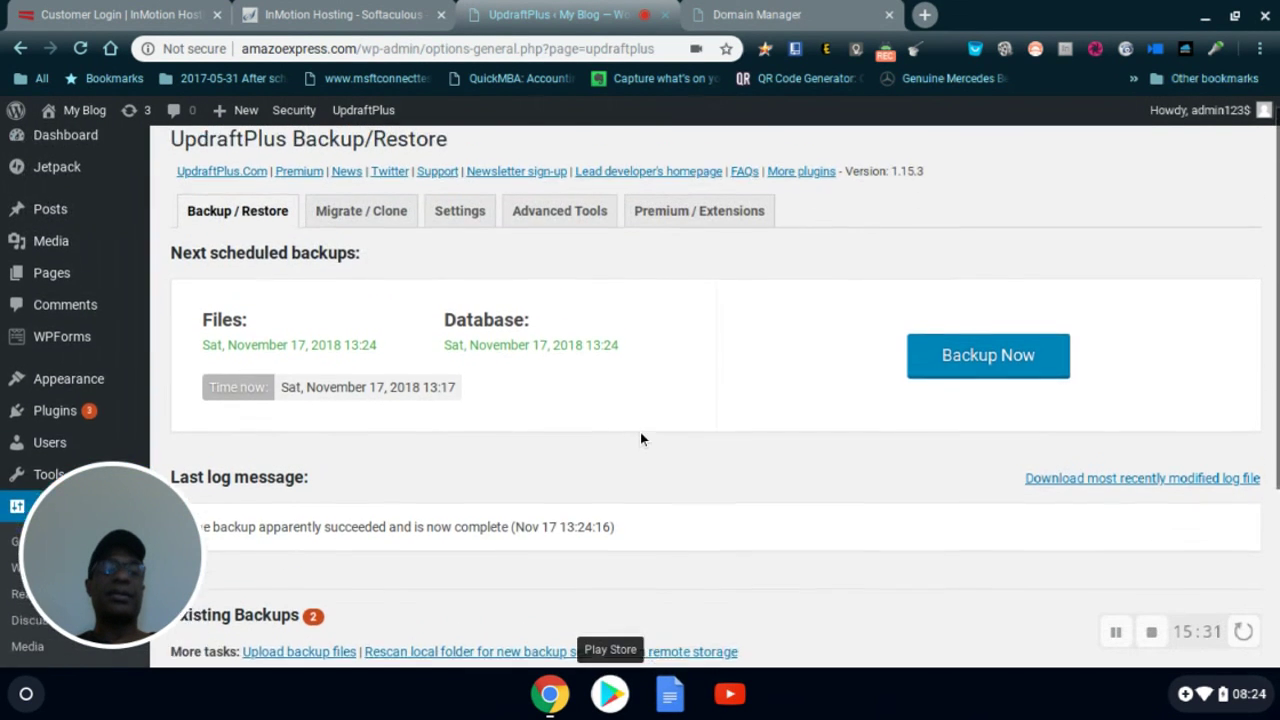
{"action": "scroll", "coordinate": [640, 432], "scroll_direction": "down", "scroll_amount": 2}
{"action": "scroll", "coordinate": [640, 432], "scroll_direction": "up", "scroll_amount": 4}
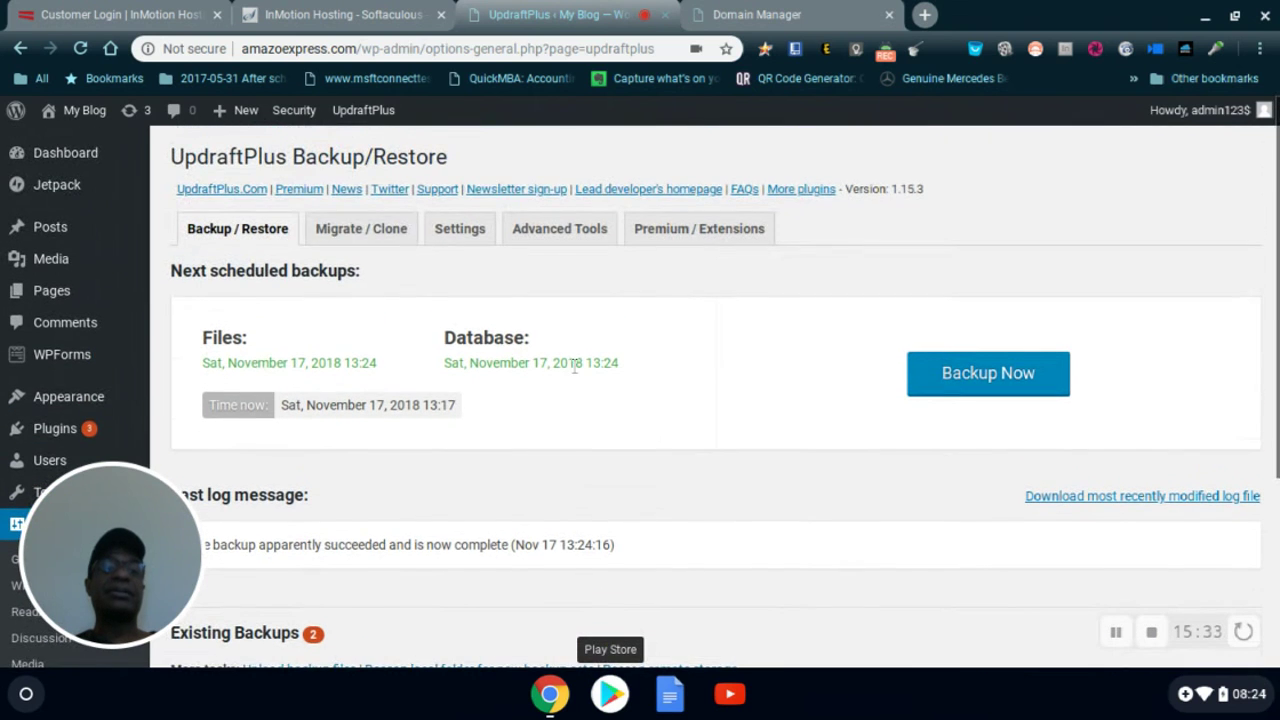
- Open the live site from My Blog in a new tab, view it, and return to admin
{"action": "mouse_move", "coordinate": [86, 114]}
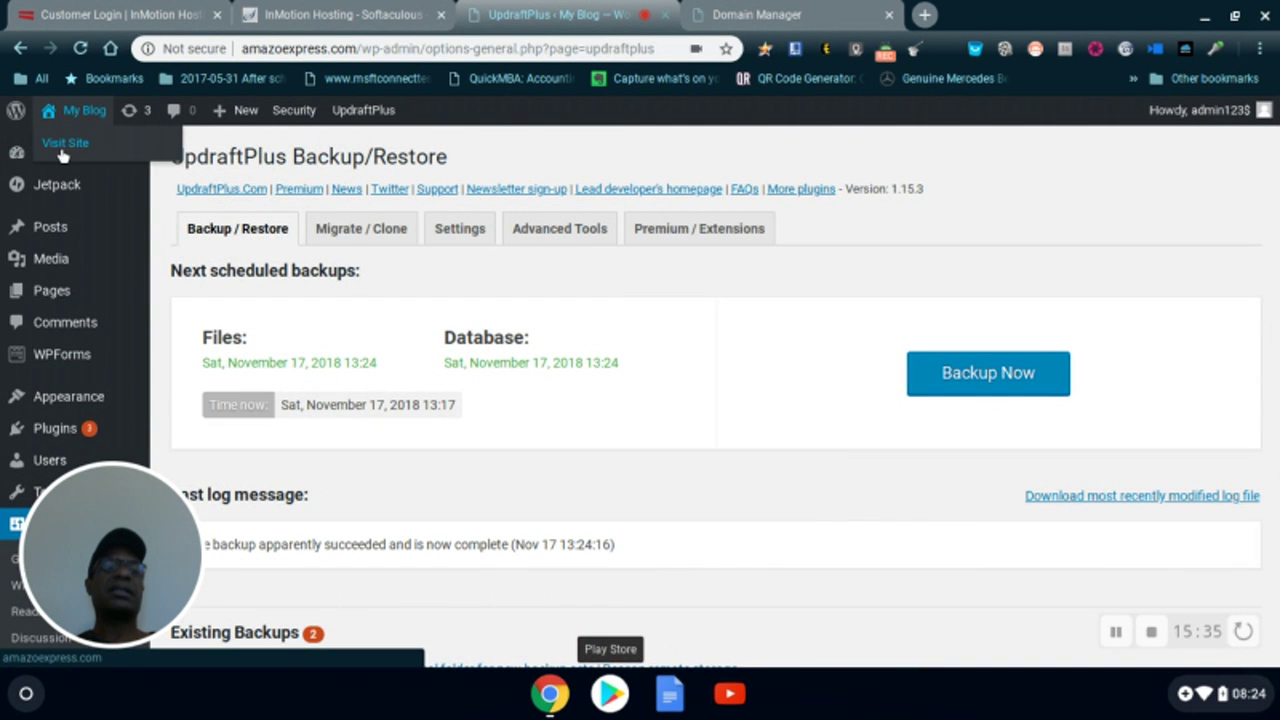
{"action": "right_click", "coordinate": [62, 153]}
{"action": "left_click", "coordinate": [104, 166]}
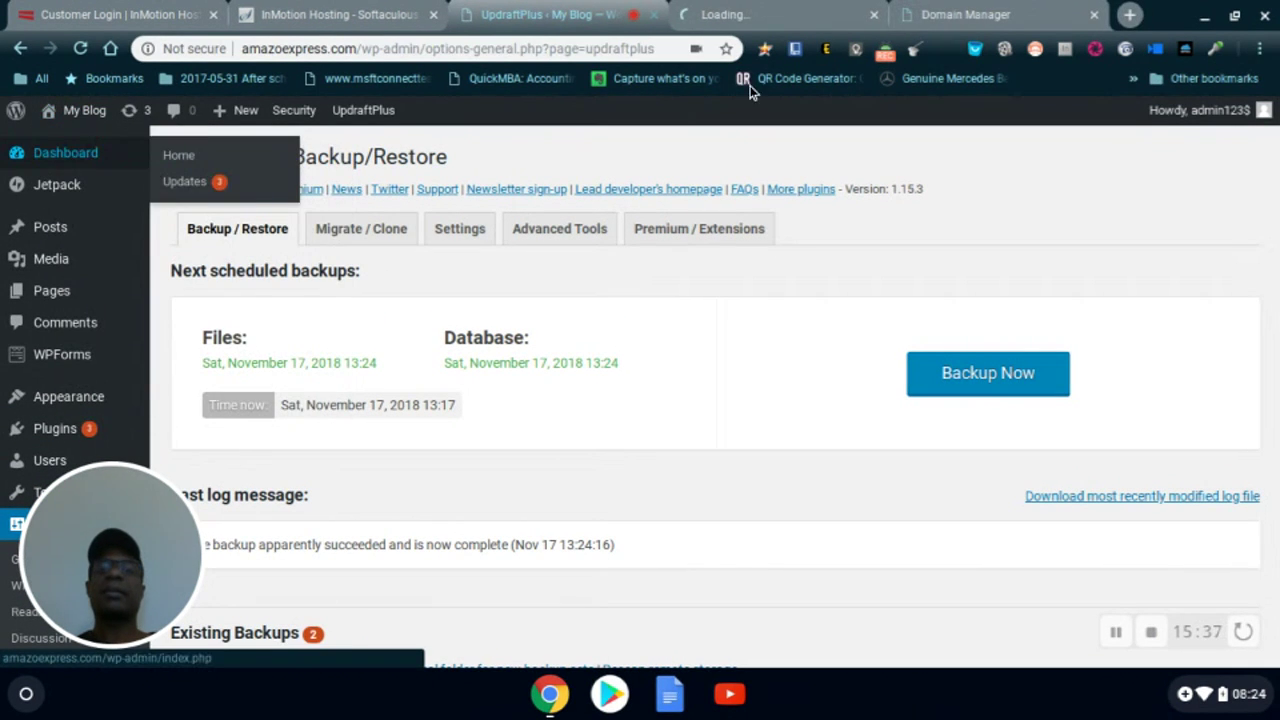
{"action": "left_click", "coordinate": [752, 18]}
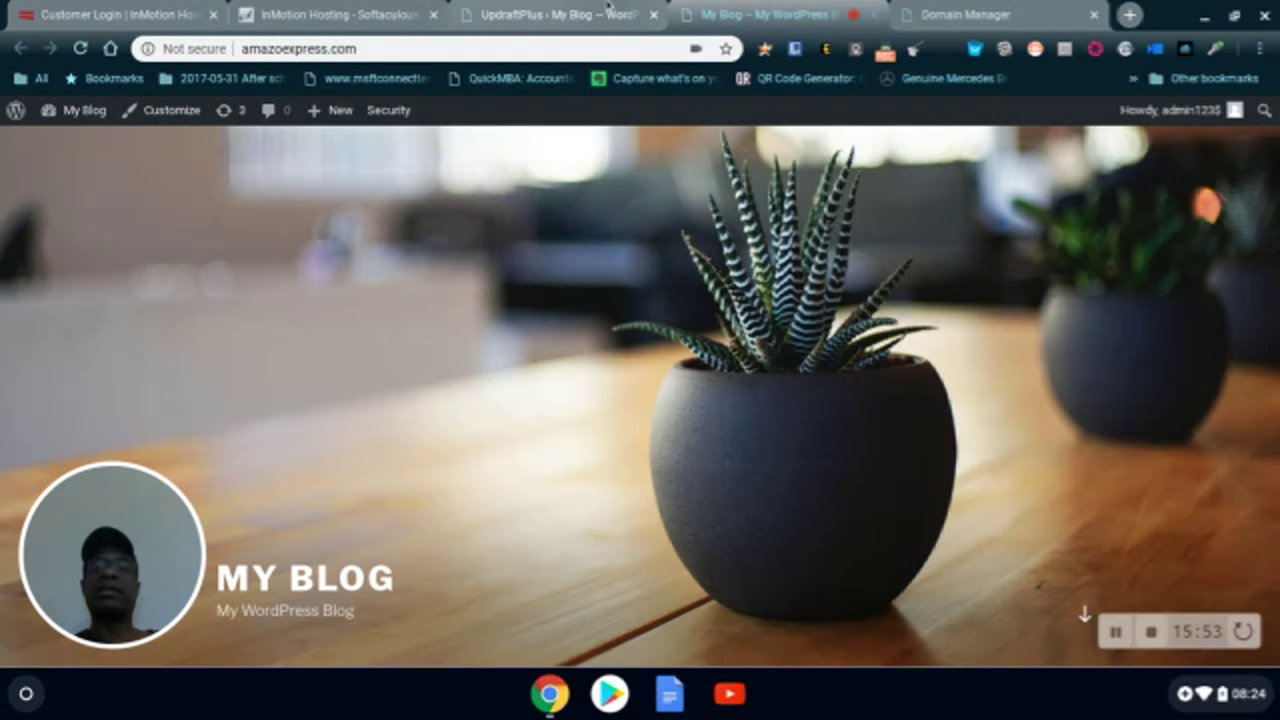
{"action": "left_click", "coordinate": [608, 8]}
- Go to the Add Plugins page from the Plugins menu
{"action": "mouse_move", "coordinate": [76, 354]}
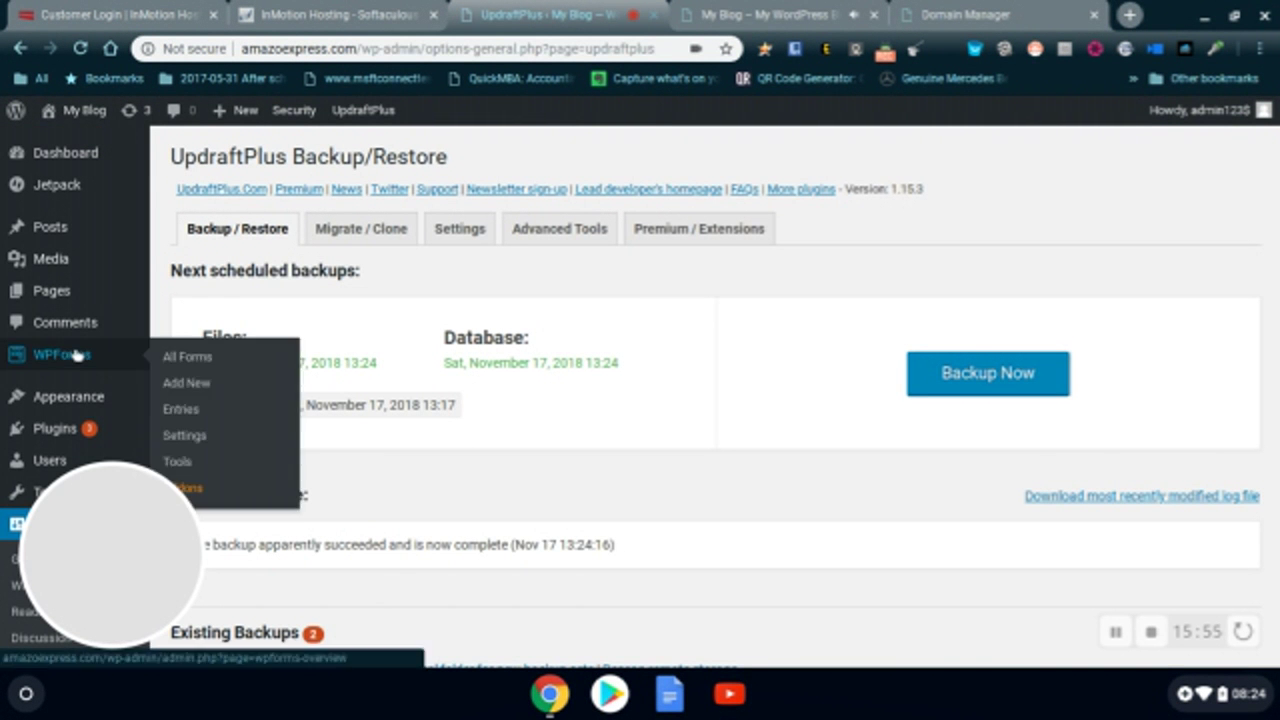
{"action": "mouse_move", "coordinate": [54, 430]}
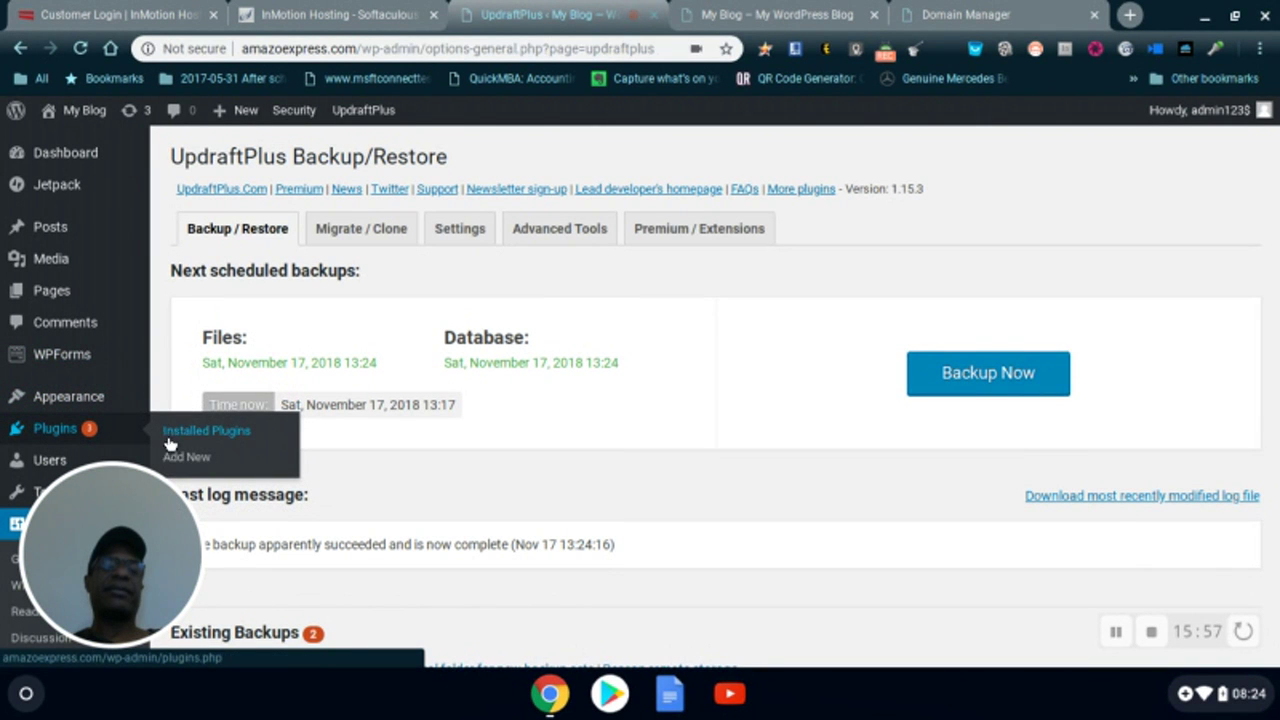
{"action": "left_click", "coordinate": [208, 431]}
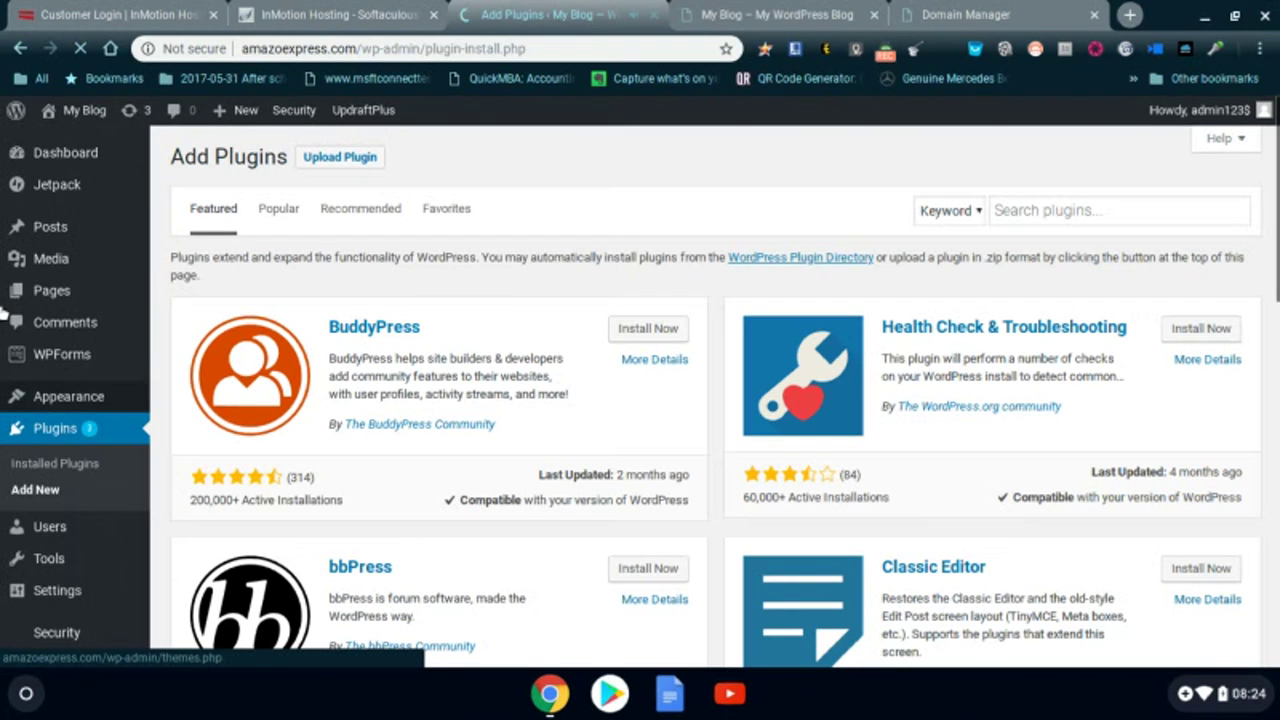
{"action": "mouse_move", "coordinate": [56, 232]}
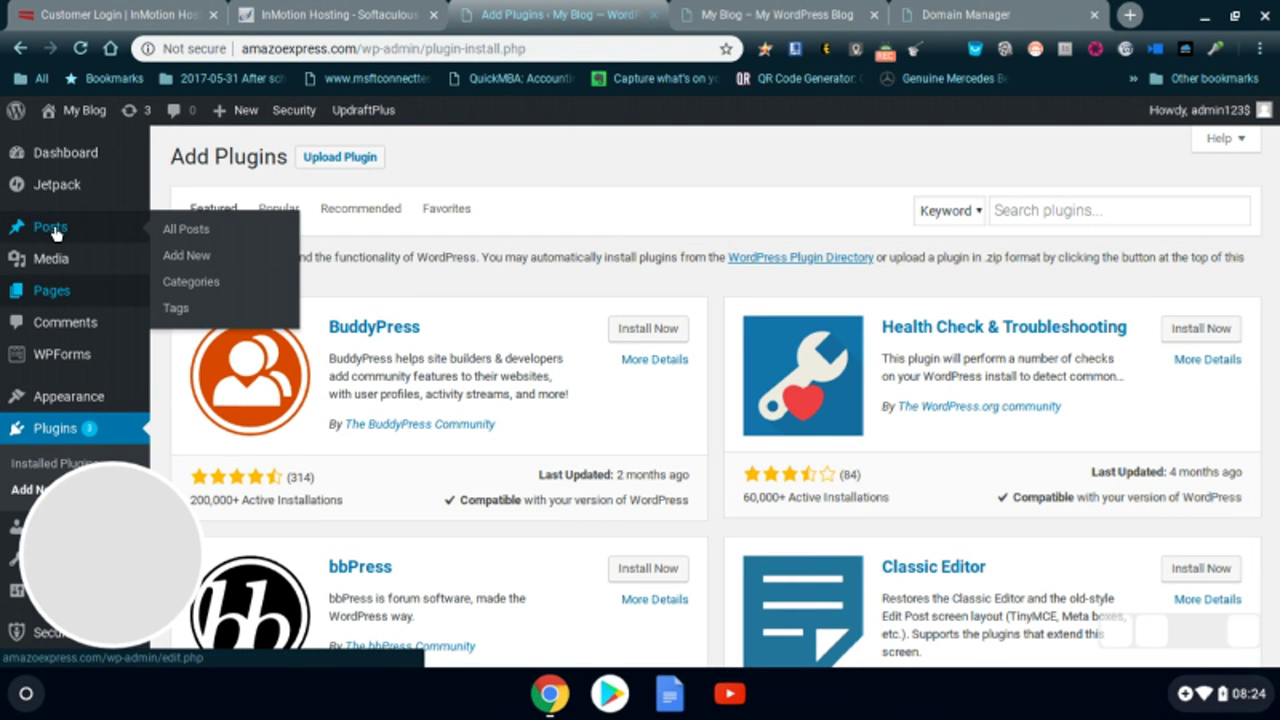